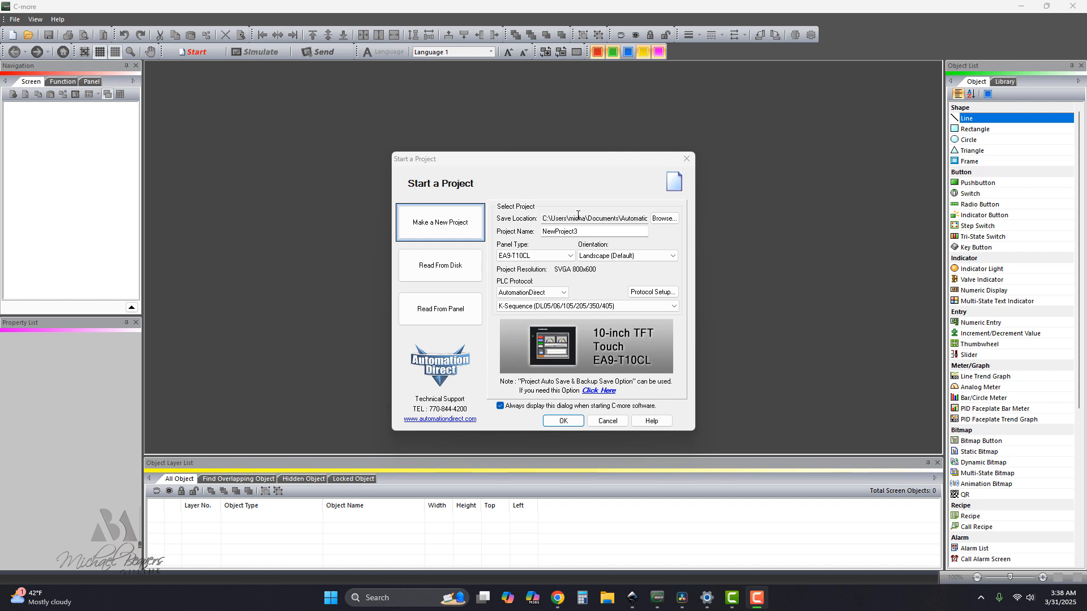
# Create a new project named mdbScreens_lab3 for the EA9-T10CL panel in landscape orientation.
pyautogui.moveTo(580, 232); pyautogui.dragTo(539, 231)
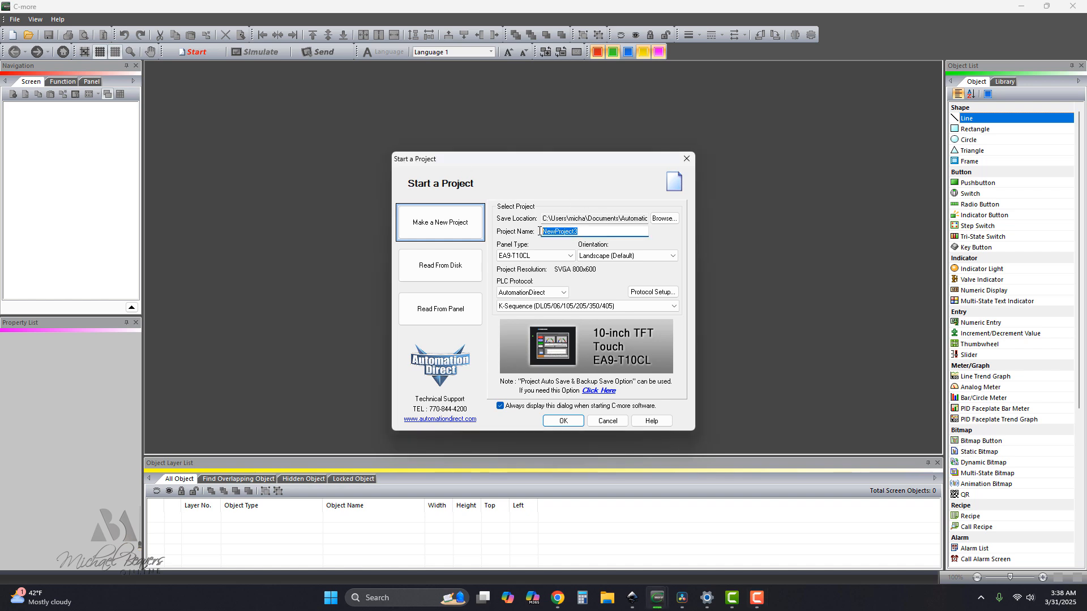
pyautogui.write('mdbScreens_lab3')
pyautogui.click(450, 227)
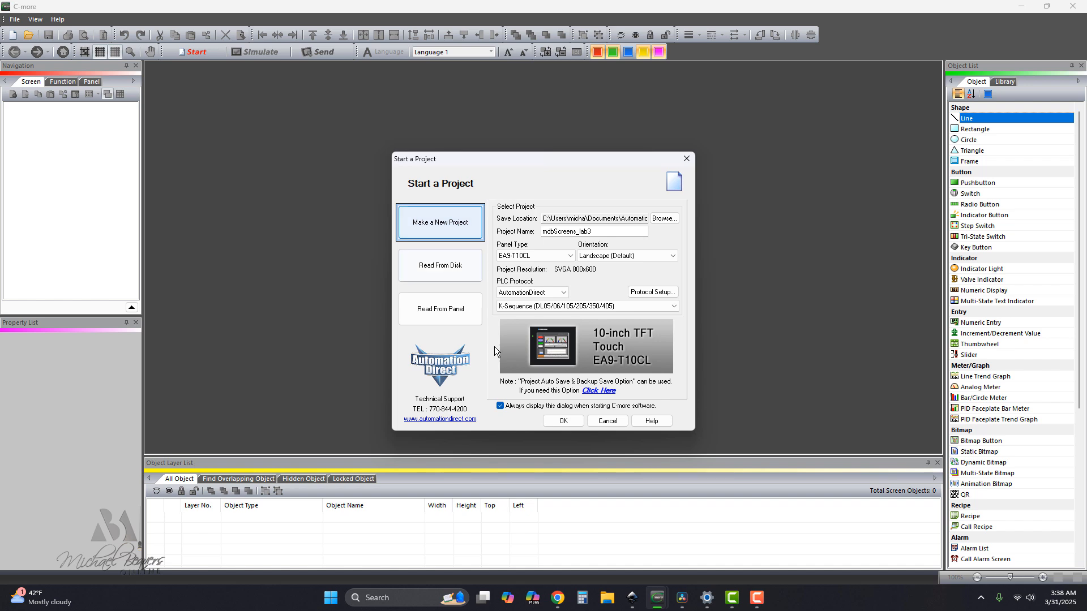
pyautogui.click(563, 422)
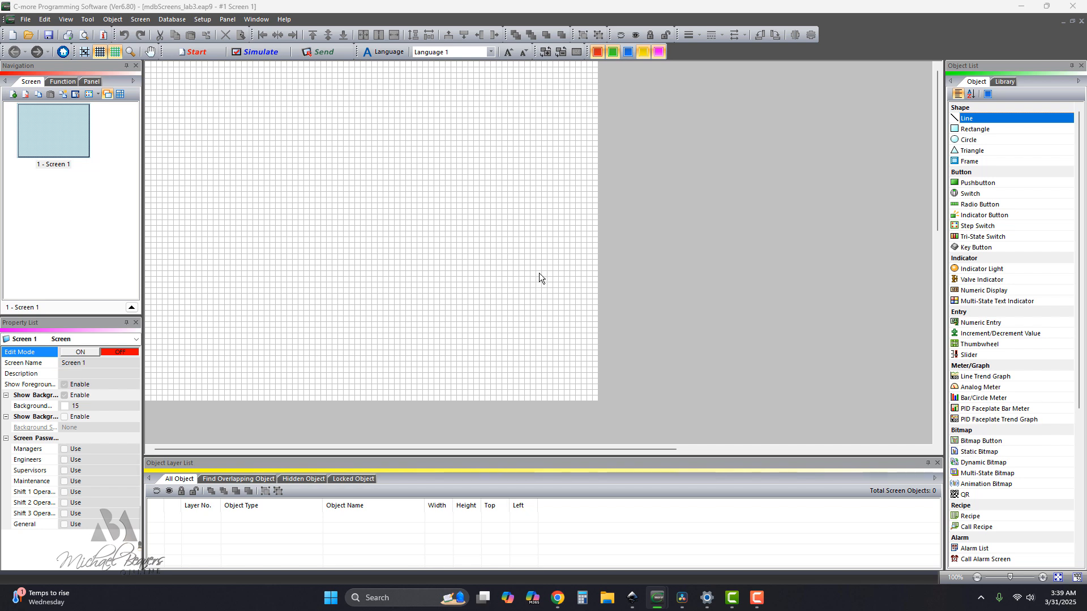
# Add an unfilled rectangle about 80 wide by 30 high at Left 530, Top 210 on Screen 1.
pyautogui.click(969, 132)
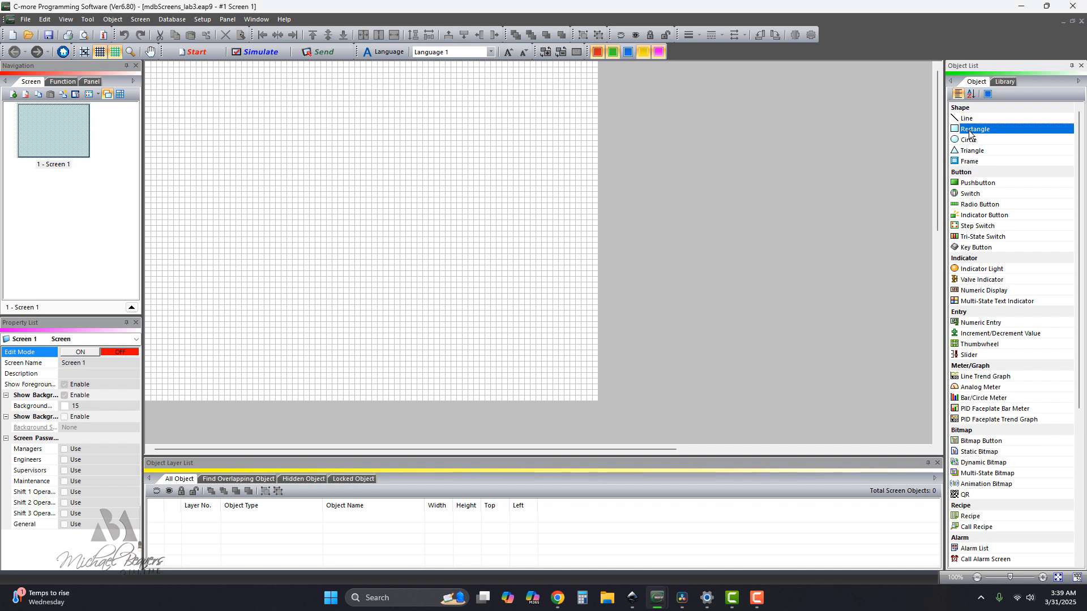
pyautogui.click(446, 168)
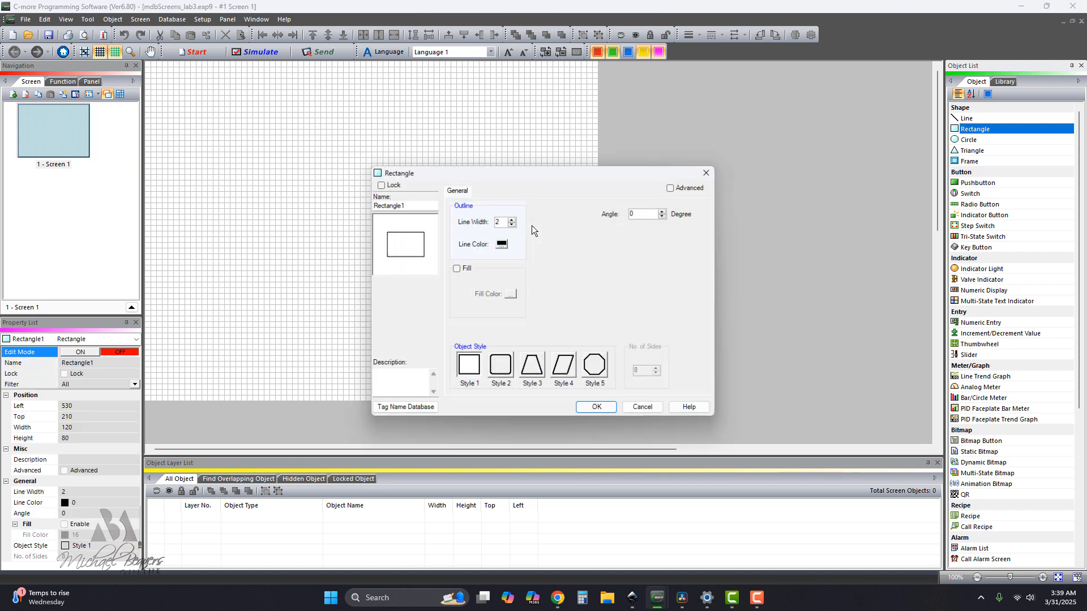
pyautogui.click(598, 408)
pyautogui.moveTo(480, 226); pyautogui.dragTo(488, 188)
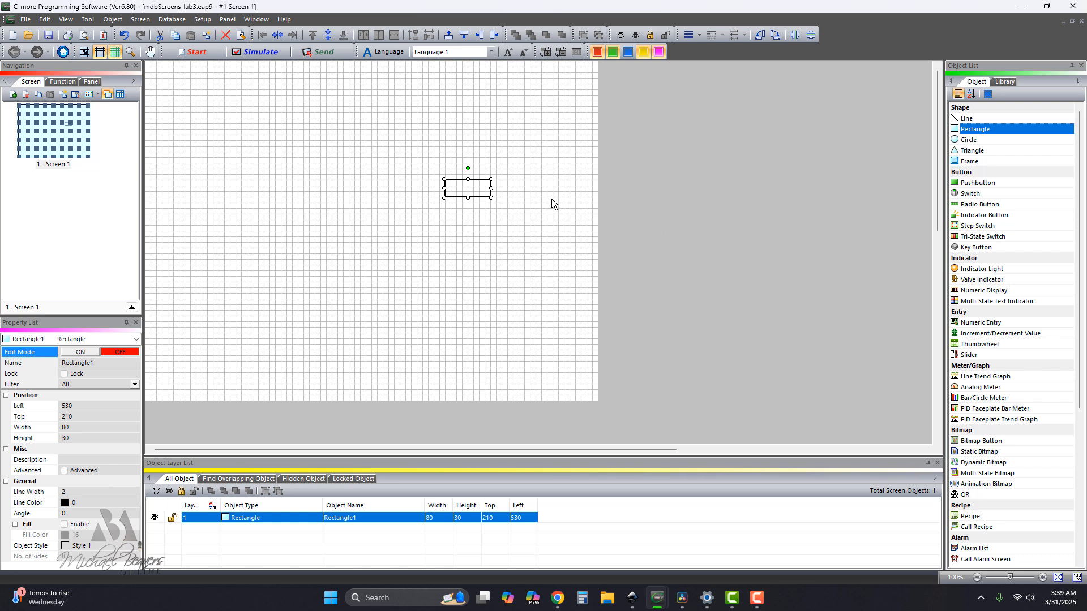
# Duplicate the rectangle and place the copy below and left of the original, at about Left 420, Top 300.
pyautogui.rightClick(476, 190)
pyautogui.click(497, 235)
pyautogui.moveTo(477, 203); pyautogui.dragTo(408, 247)
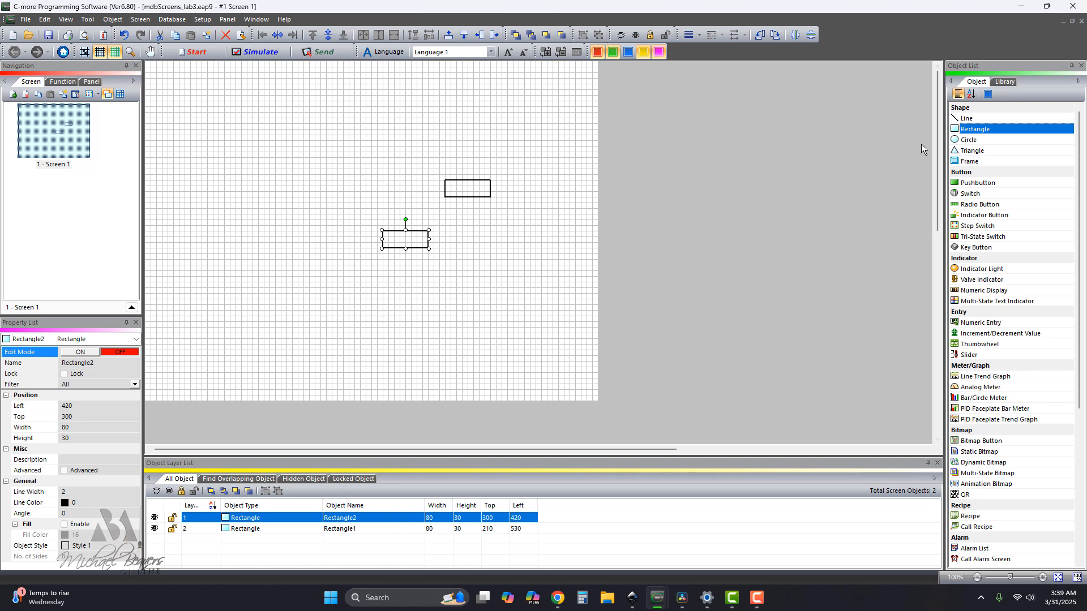
# Add an unfilled circle with a 2-wide black outline to the screen.
pyautogui.click(966, 142)
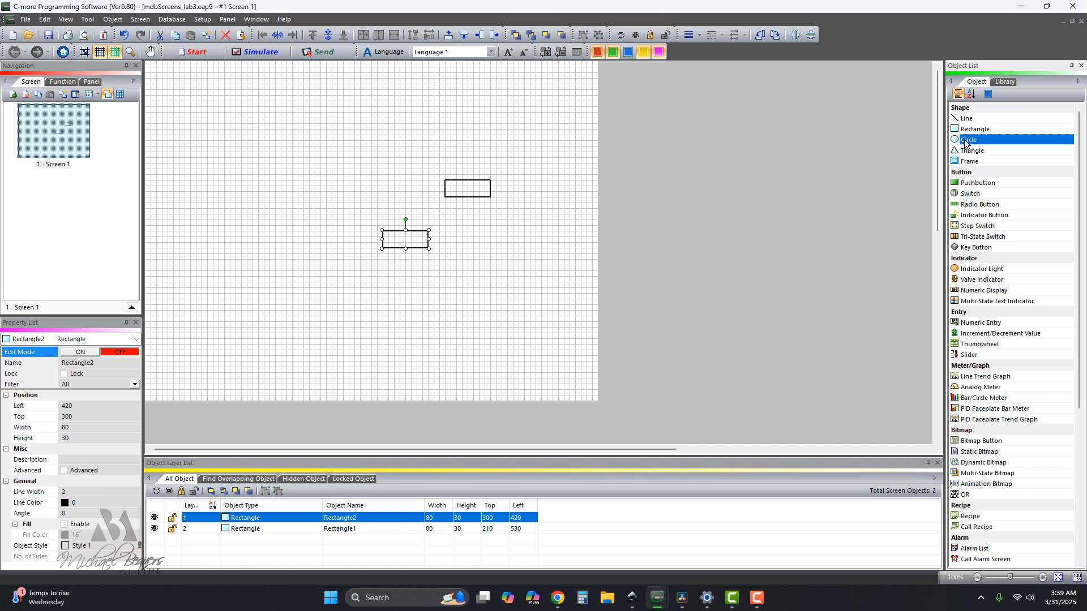
pyautogui.click(506, 236)
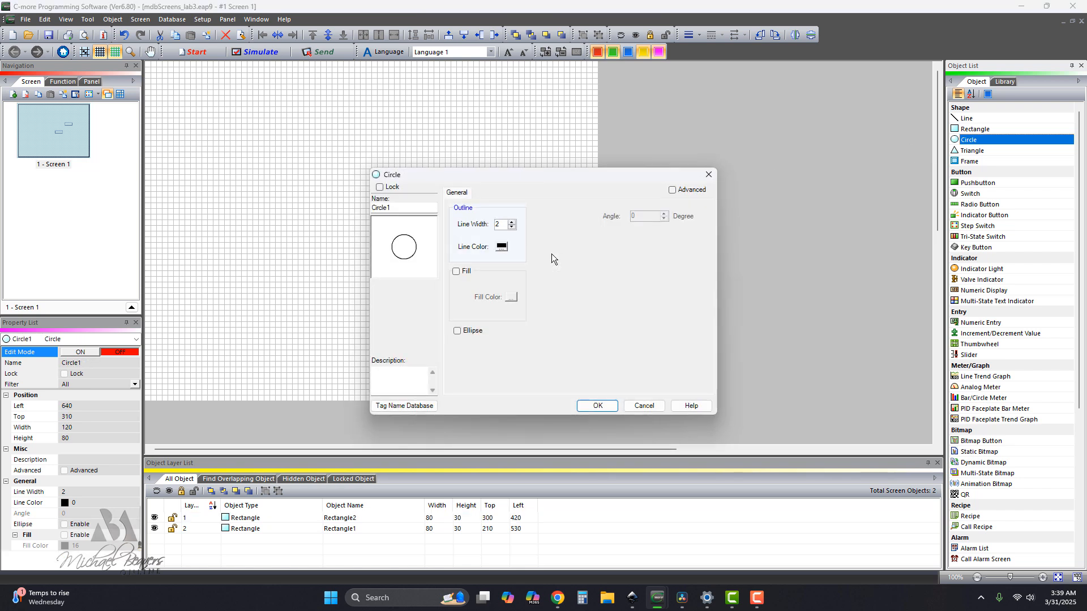
pyautogui.click(594, 404)
# Arrange the circle at Left 460, Top 210 and the lower rectangle at 470, 260, and narrow both rectangles to a width of 60.
pyautogui.moveTo(480, 229); pyautogui.dragTo(410, 216)
pyautogui.click(487, 189)
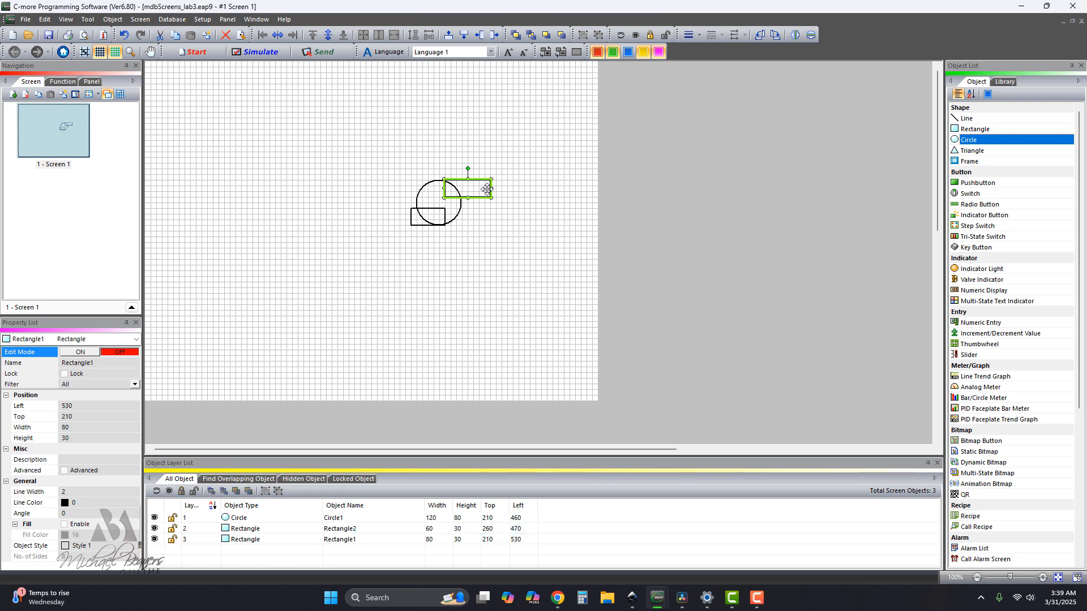
pyautogui.moveTo(492, 189); pyautogui.dragTo(480, 189)
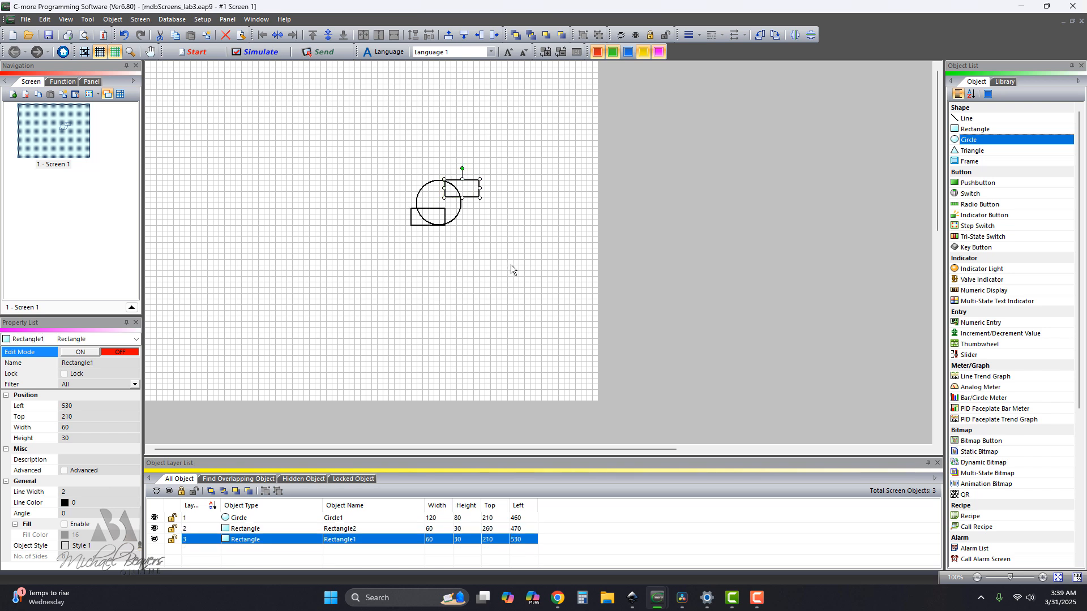
# Send the circle backward one layer, behind the lower-left rectangle.
pyautogui.click(460, 203)
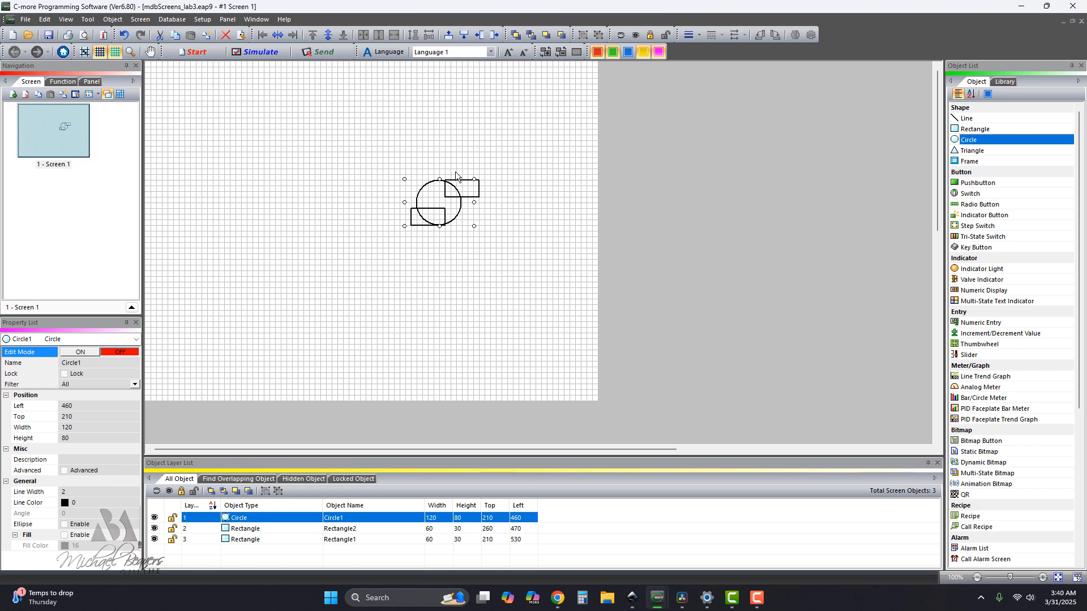
pyautogui.click(561, 37)
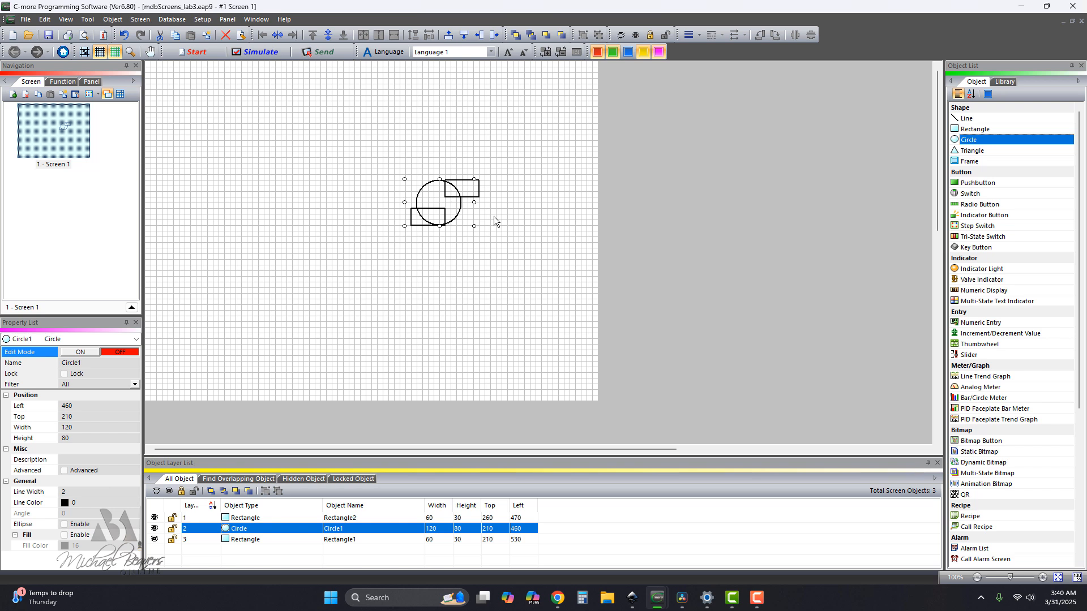
pyautogui.click(475, 190)
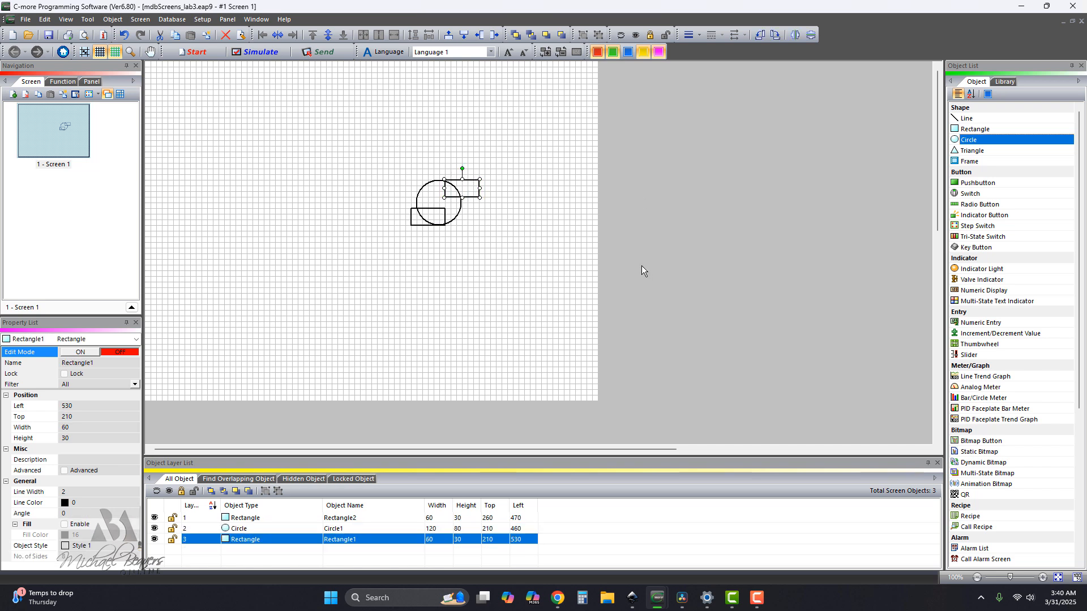
# Add a toggle pushbutton below the shapes at Left 470, Top 350, with a new internal discrete tag named BUTTON_1.
pyautogui.click(975, 184)
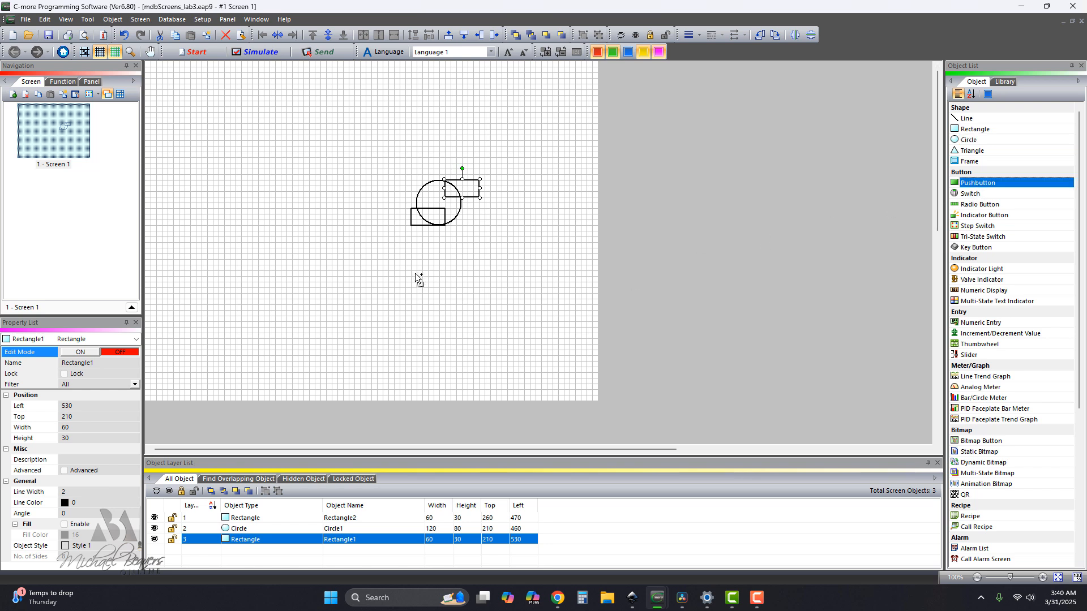
pyautogui.click(493, 308)
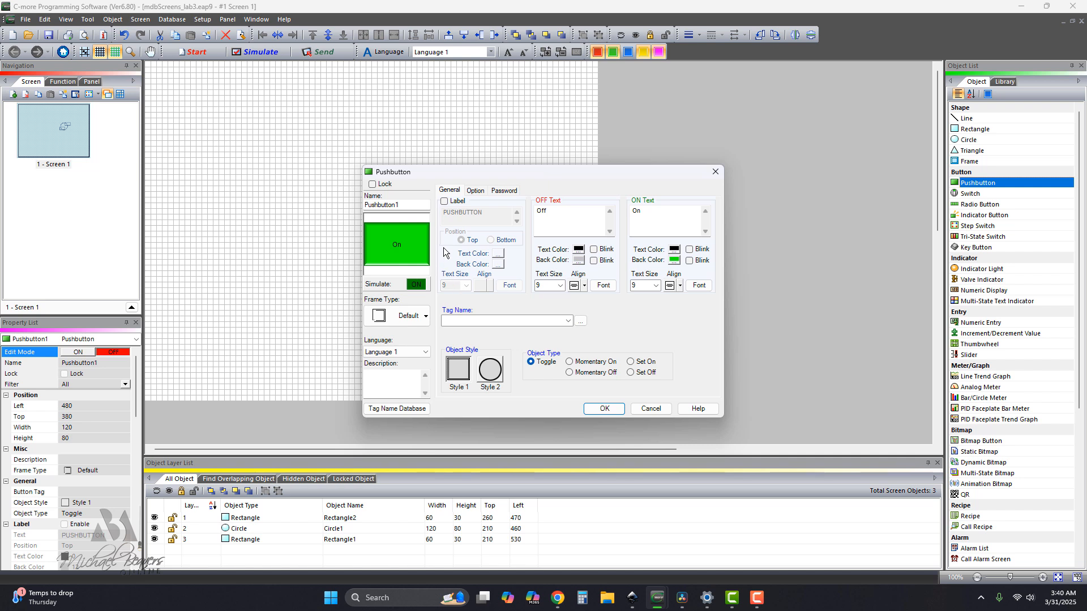
pyautogui.click(452, 320)
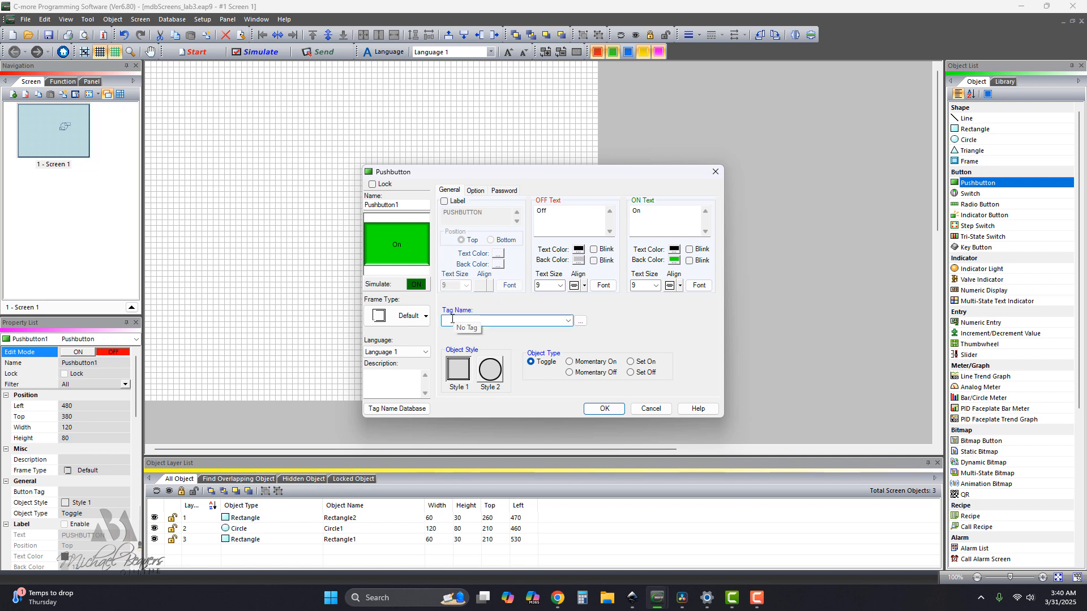
pyautogui.write('BUTTON_1')
pyautogui.click(615, 410)
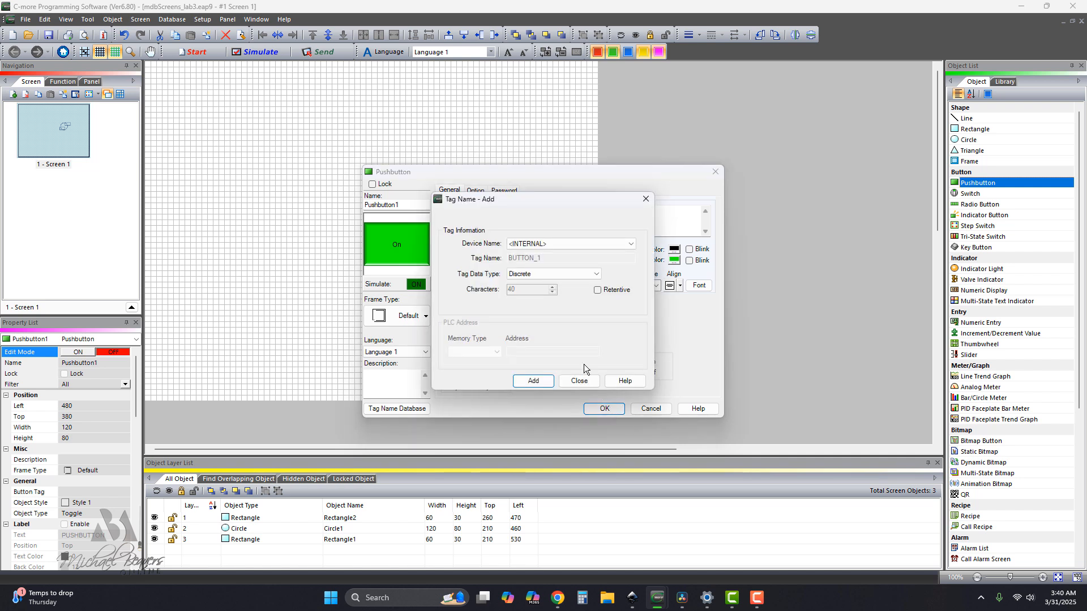
pyautogui.click(532, 379)
pyautogui.click(604, 409)
pyautogui.moveTo(471, 309); pyautogui.dragTo(466, 291)
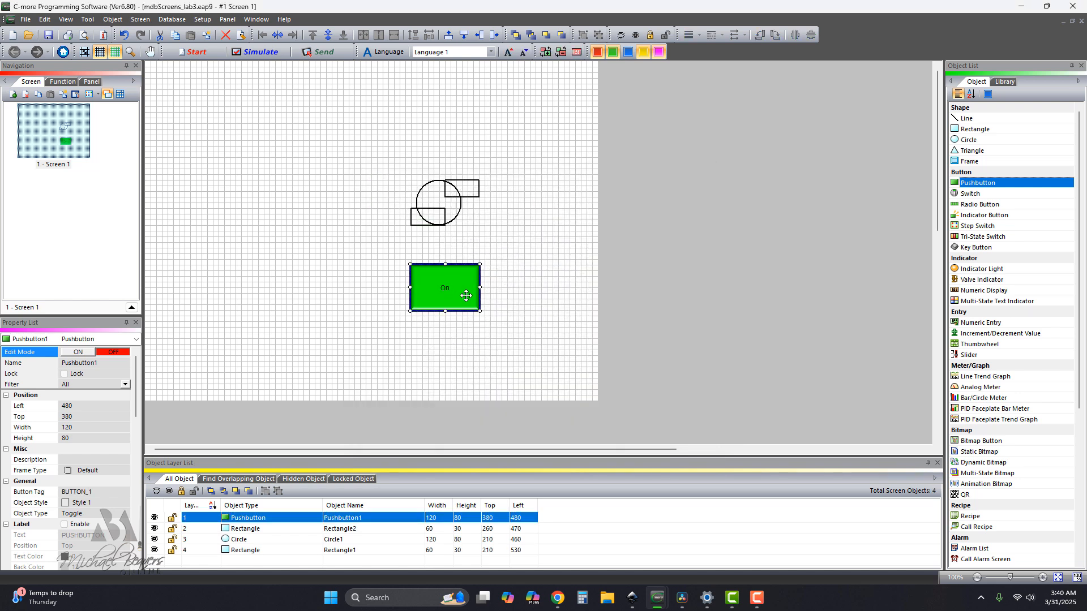
# Give the upper-right rectangle an advanced fill driven by tag BUTTON_1, red when ON and bright green when OFF.
pyautogui.doubleClick(475, 194)
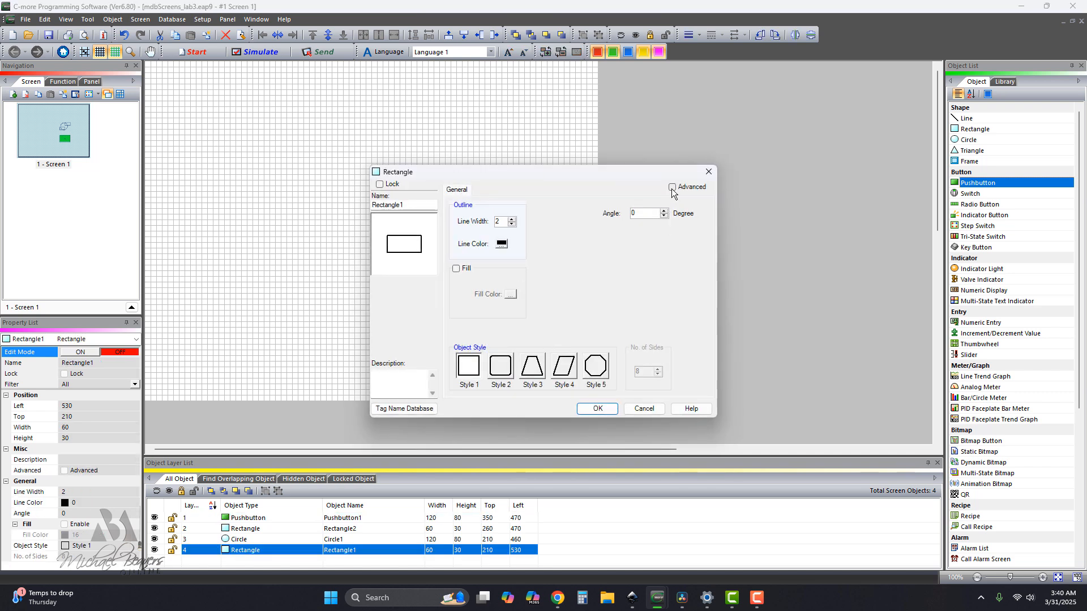
pyautogui.click(672, 187)
pyautogui.click(458, 268)
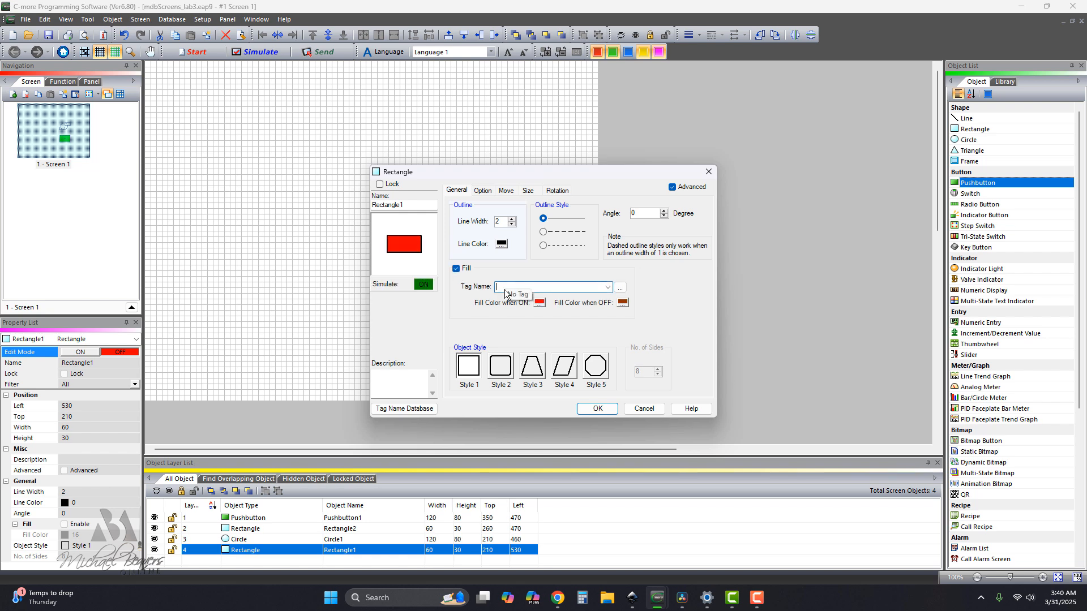
pyautogui.click(607, 287)
pyautogui.click(534, 298)
pyautogui.click(622, 303)
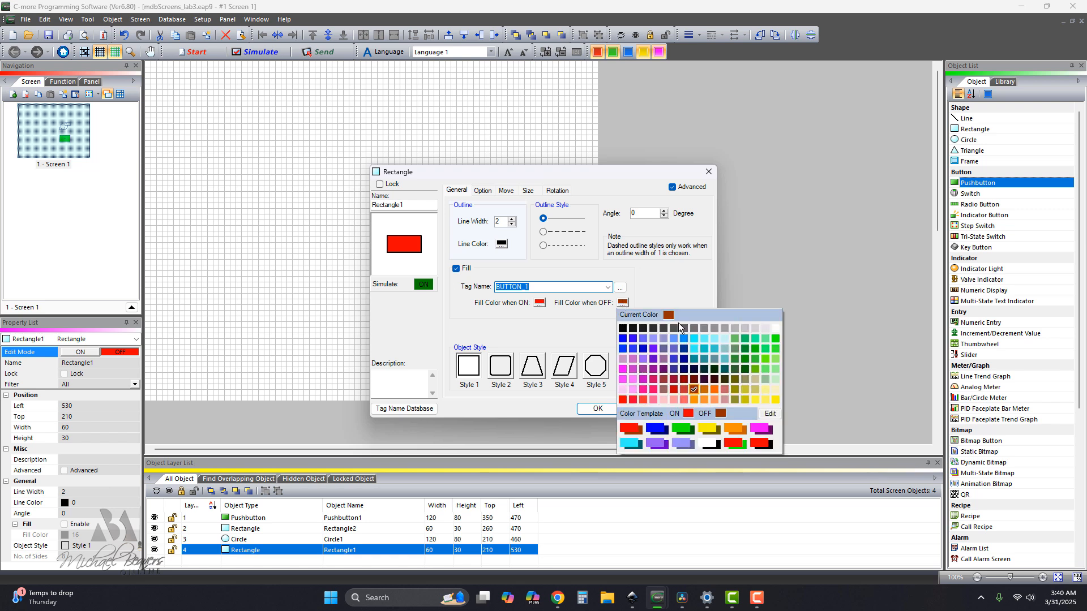
pyautogui.click(776, 340)
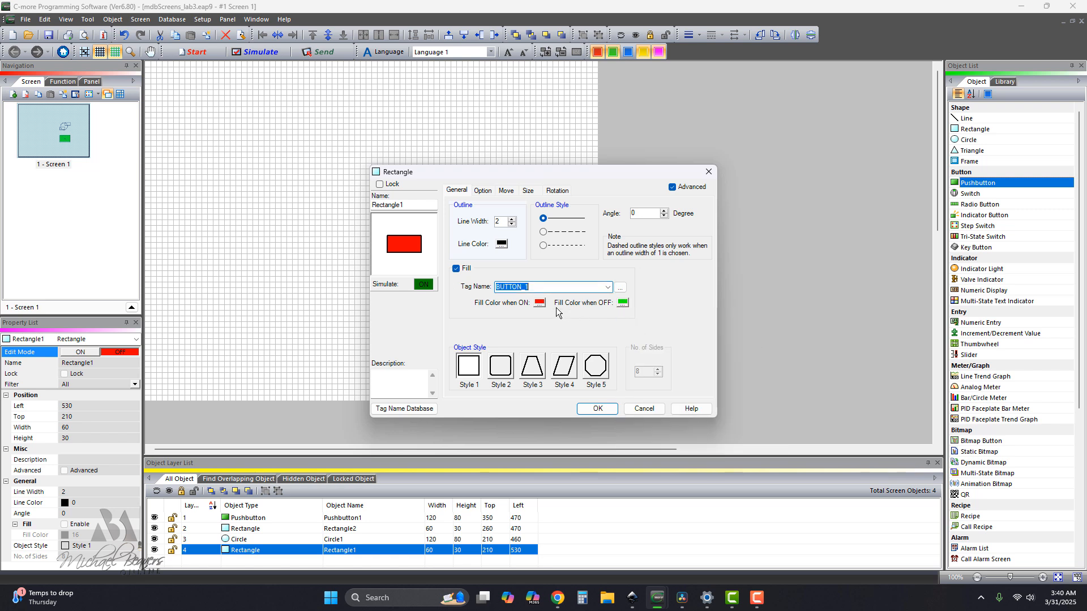
pyautogui.click(597, 409)
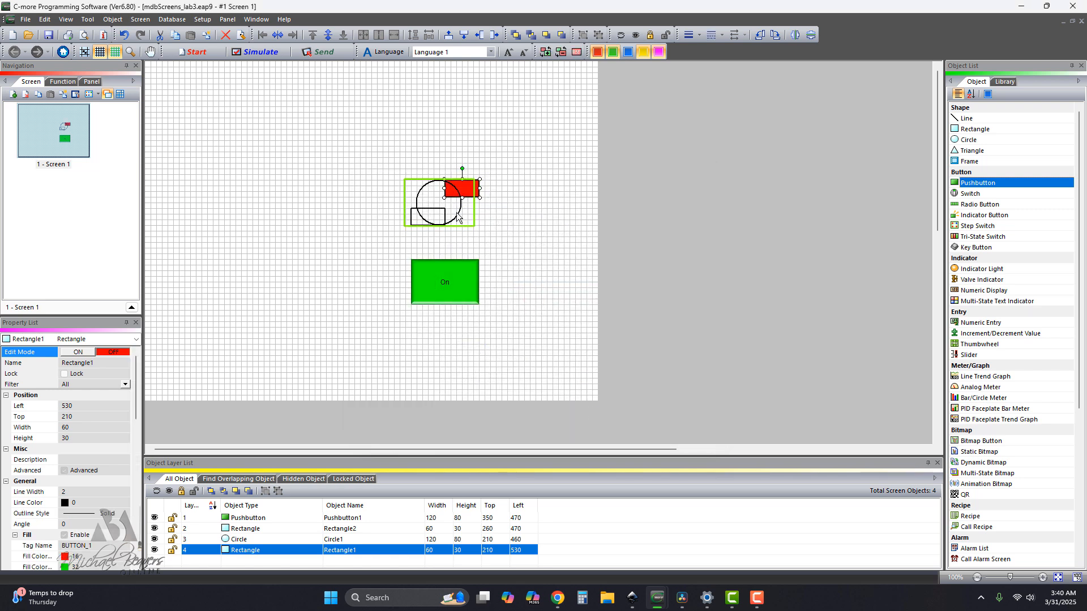
# Give the circle an advanced fill driven by tag BUTTON_1, red when ON, and choose its fill color when OFF.
pyautogui.doubleClick(459, 218)
pyautogui.click(671, 191)
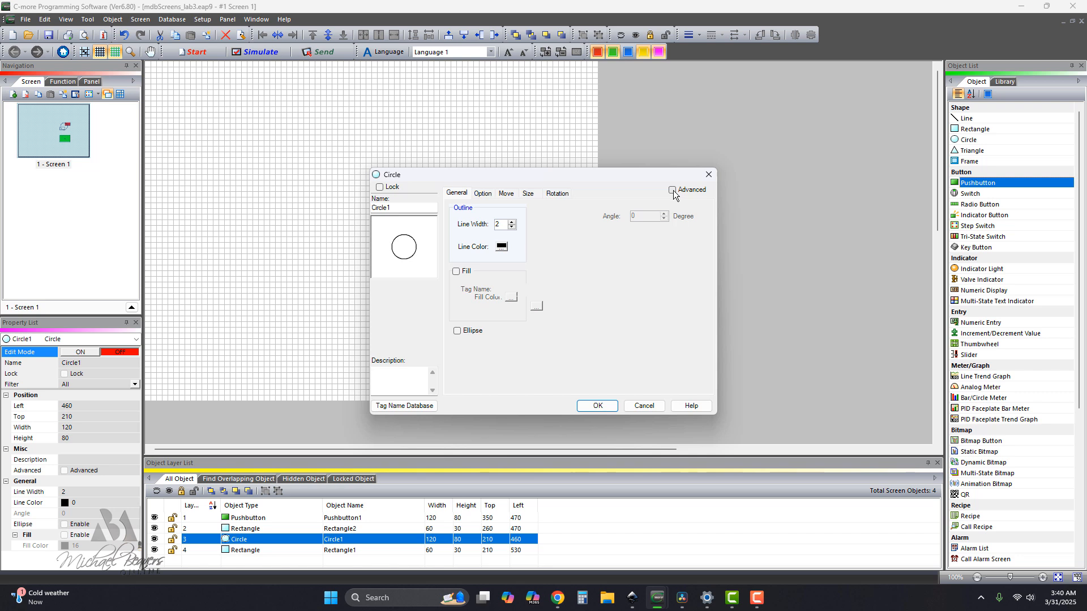
pyautogui.click(456, 271)
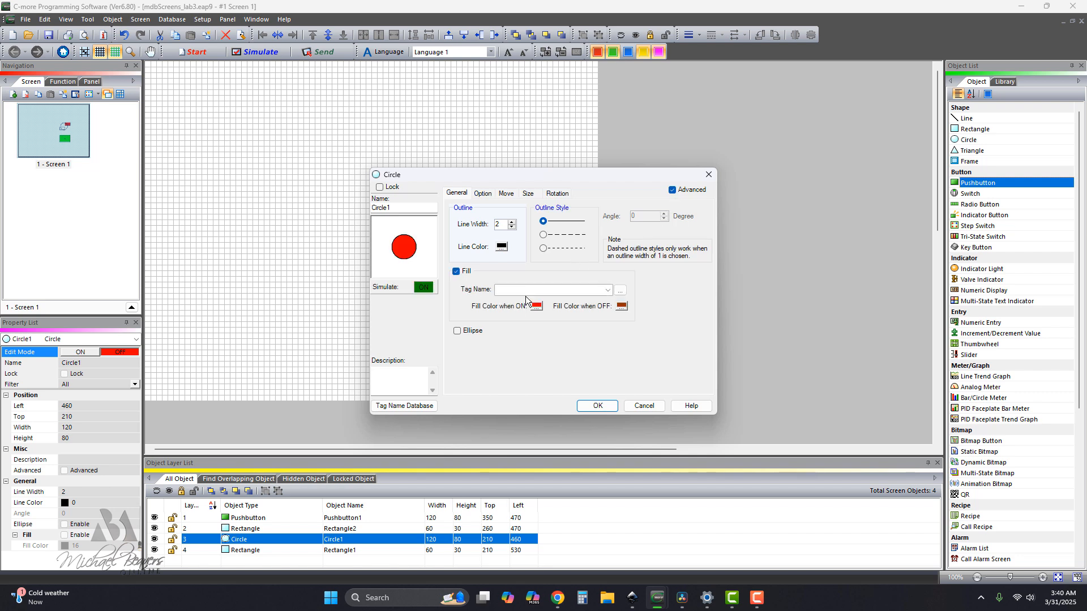
pyautogui.click(607, 290)
pyautogui.click(612, 300)
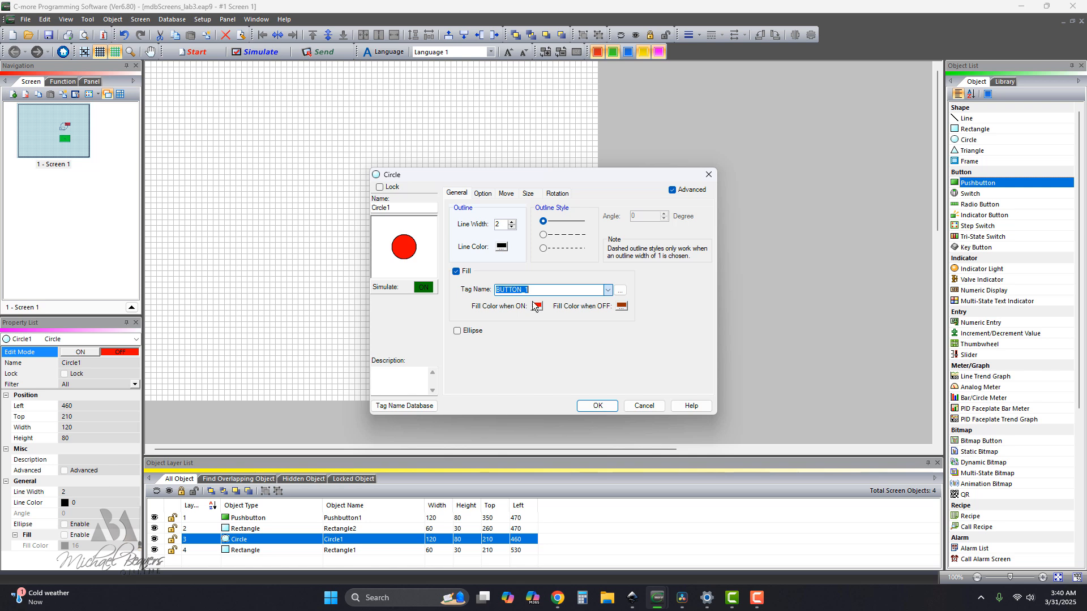
pyautogui.click(621, 306)
pyautogui.click(659, 383)
pyautogui.click(600, 404)
pyautogui.click(463, 293)
# Give the lower-left rectangle an advanced fill driven by tag BUTTON_1, red when ON and bright green when OFF.
pyautogui.click(419, 222)
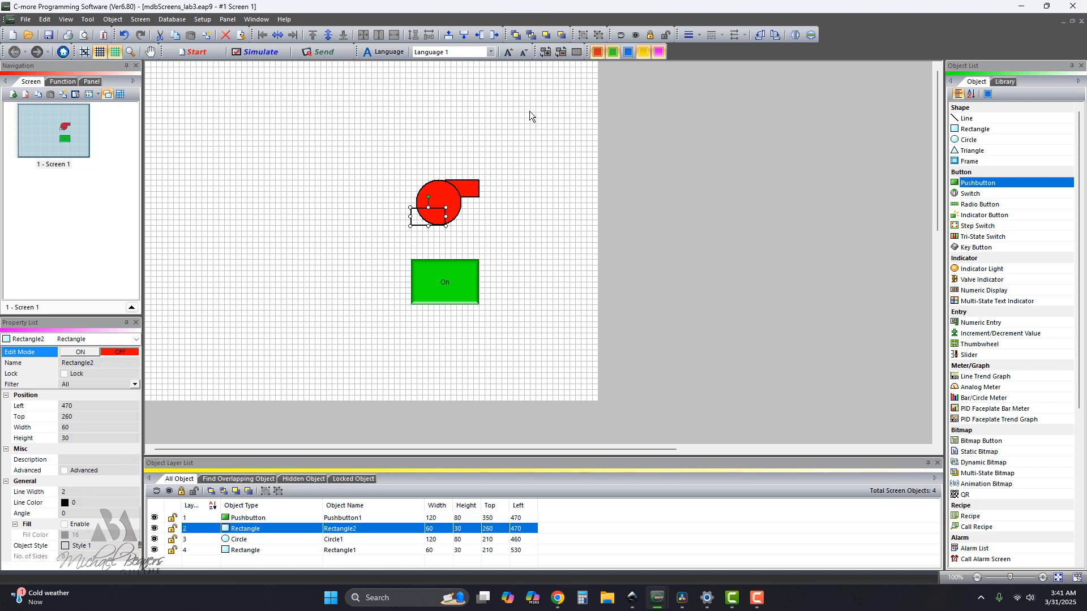
pyautogui.doubleClick(431, 218)
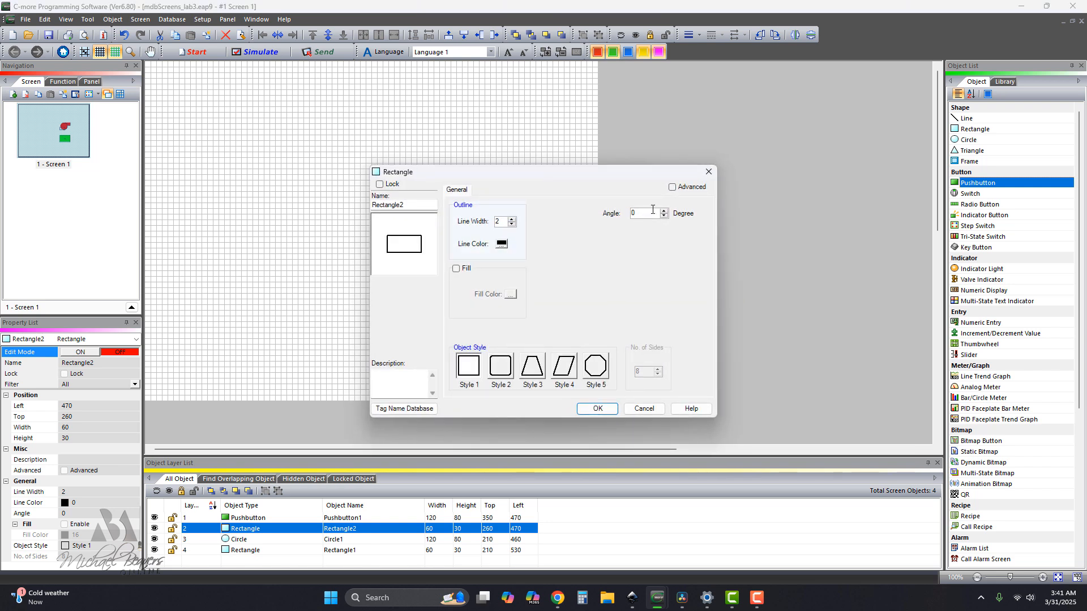
pyautogui.click(672, 187)
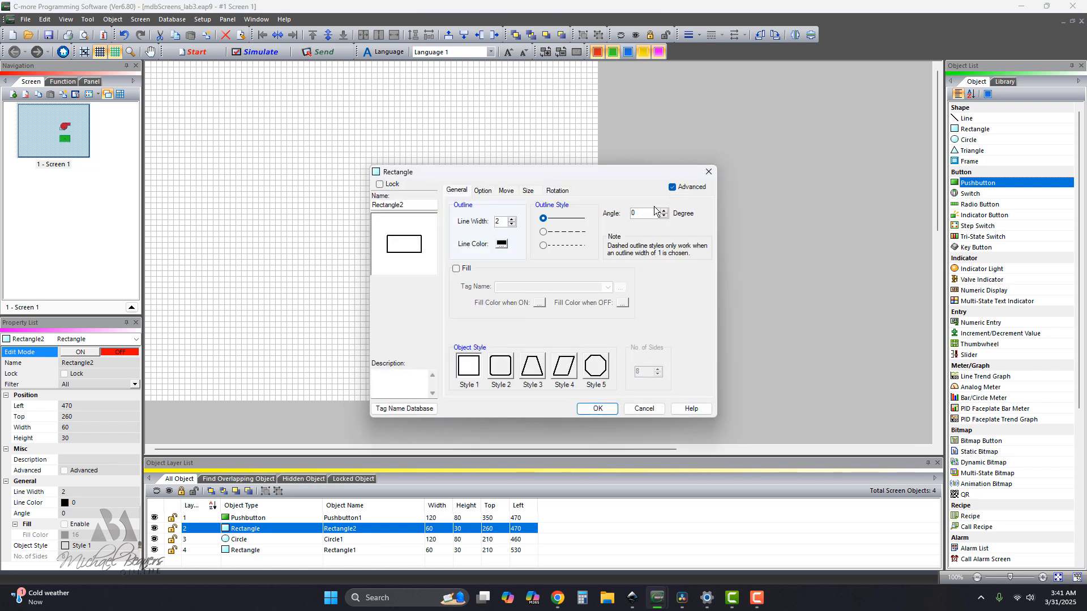
pyautogui.click(456, 269)
pyautogui.click(608, 287)
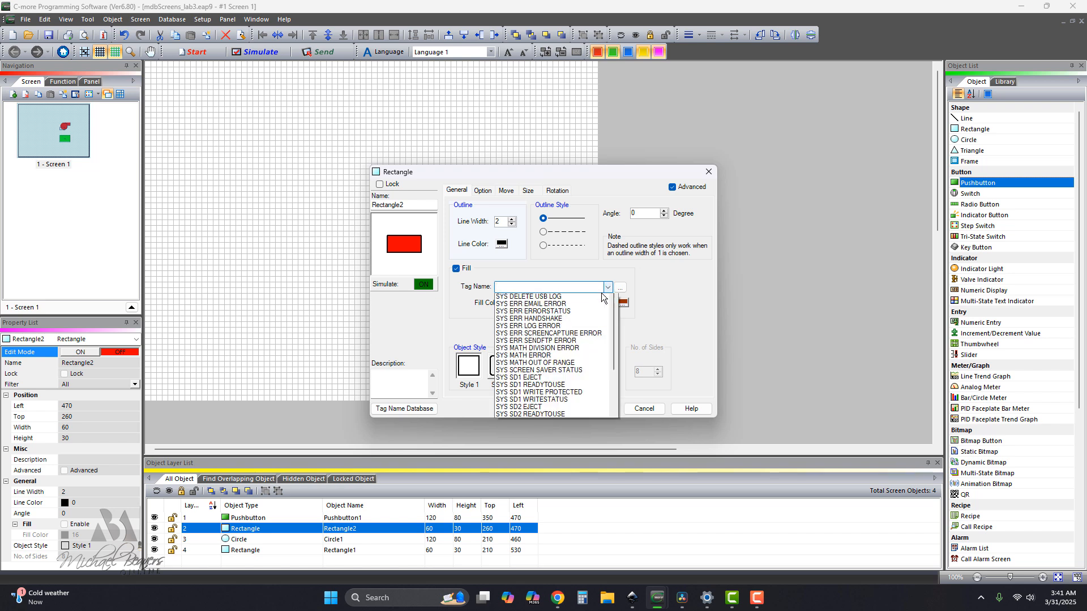
pyautogui.click(548, 301)
pyautogui.click(623, 304)
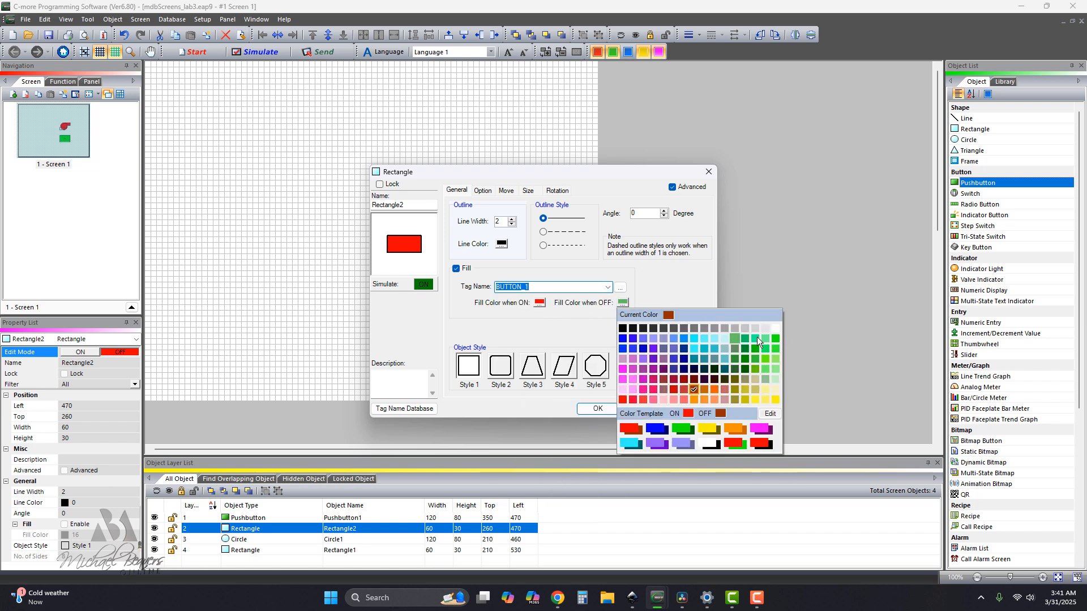
pyautogui.click(773, 338)
pyautogui.click(606, 409)
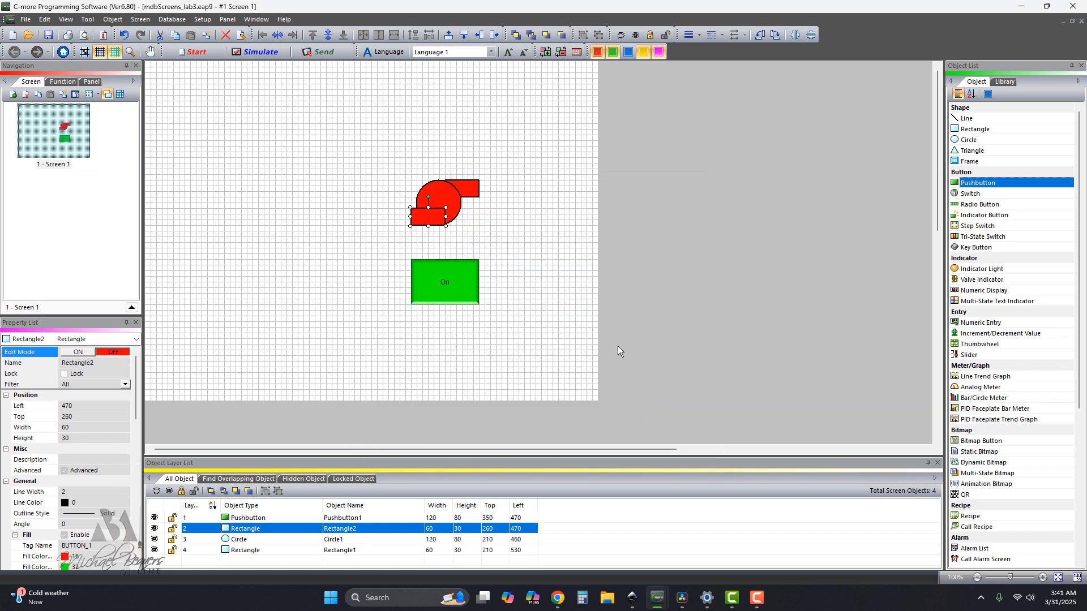
pyautogui.click(561, 284)
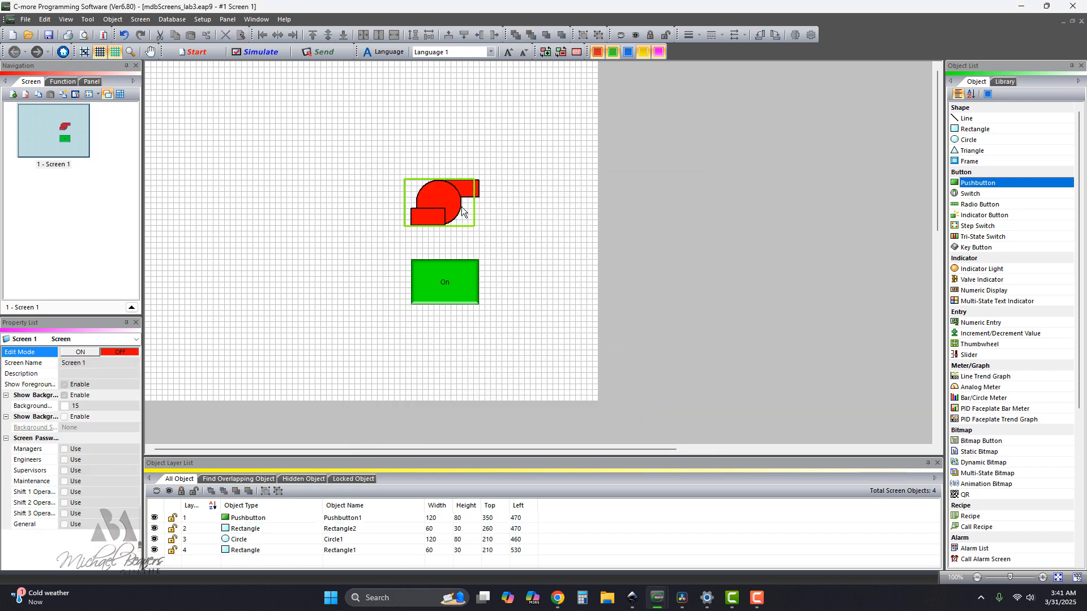
# Send the lower-left rectangle to the back so it sits behind the circle.
pyautogui.click(424, 219)
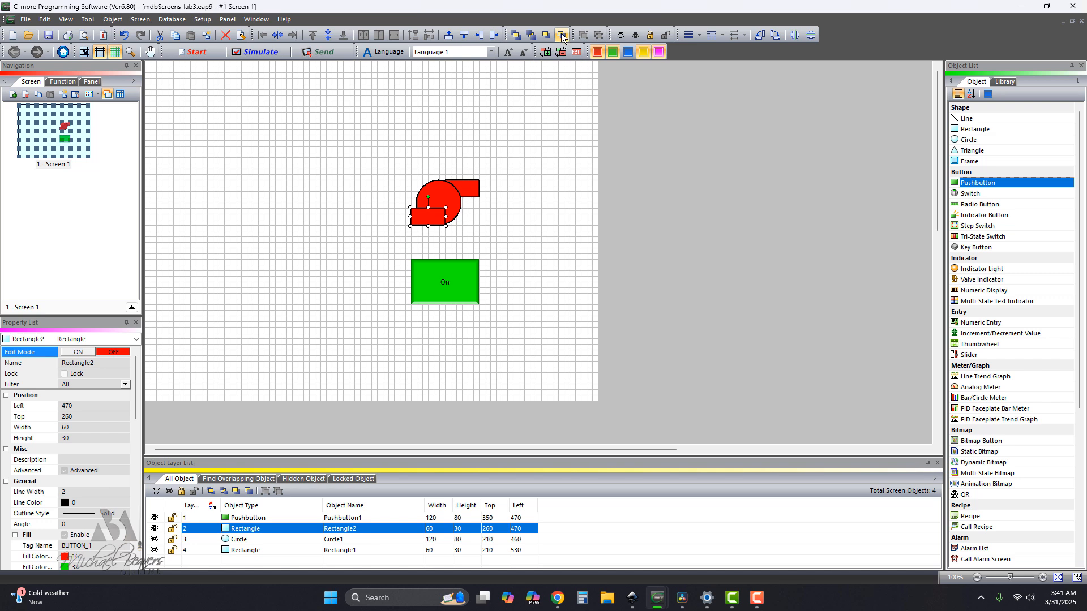
pyautogui.click(531, 36)
pyautogui.click(558, 249)
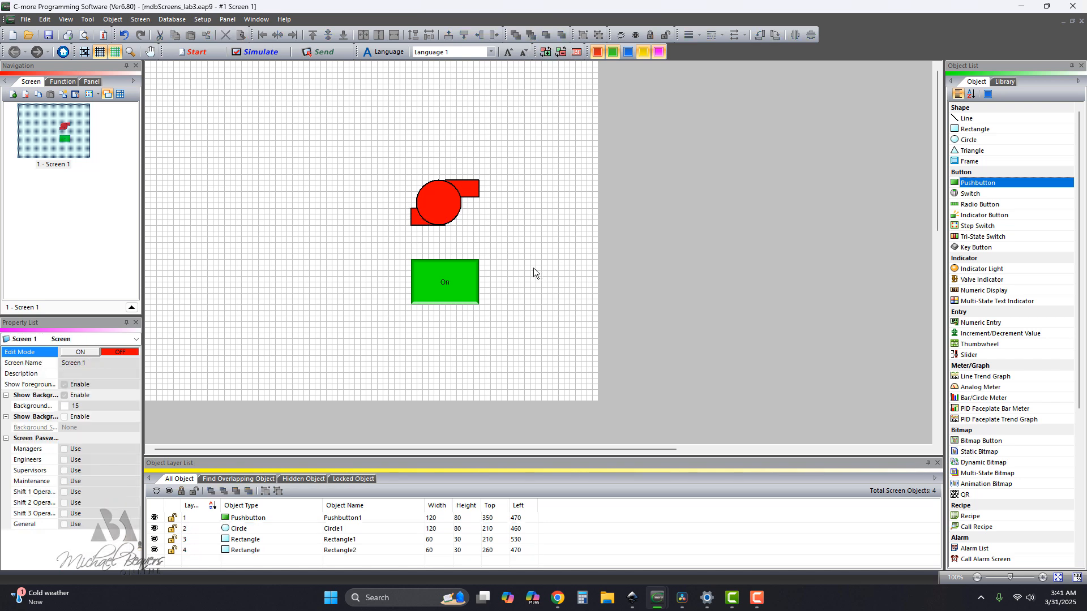
# Move the circle to Left 480 and narrow the lower-left rectangle to Width 40 at Left 490.
pyautogui.click(430, 221)
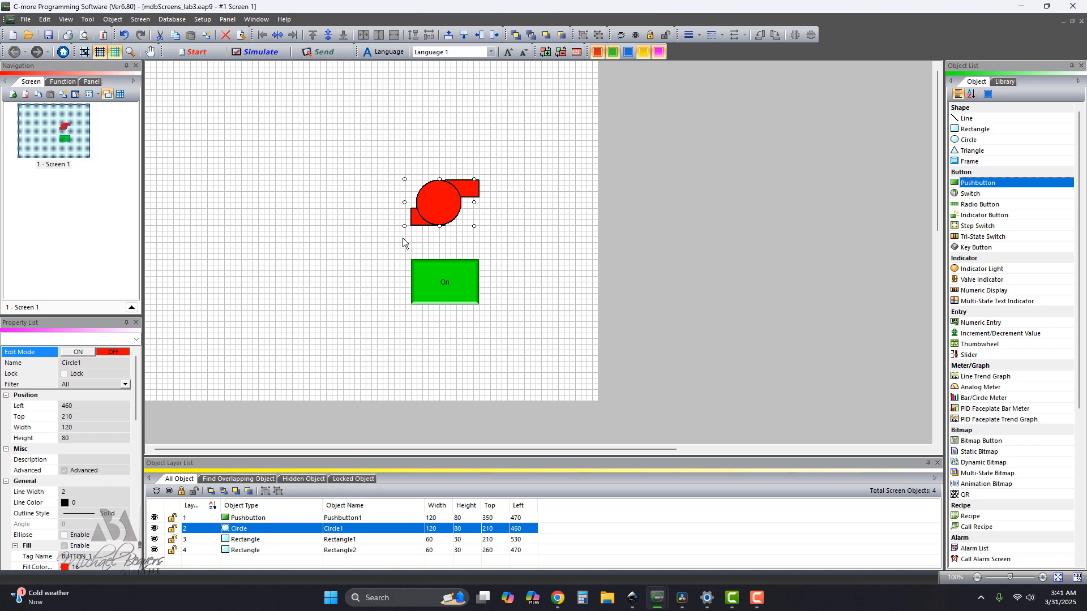
pyautogui.hotkey('ctrl', 'z')
pyautogui.click(413, 220)
pyautogui.moveTo(414, 217); pyautogui.dragTo(420, 217)
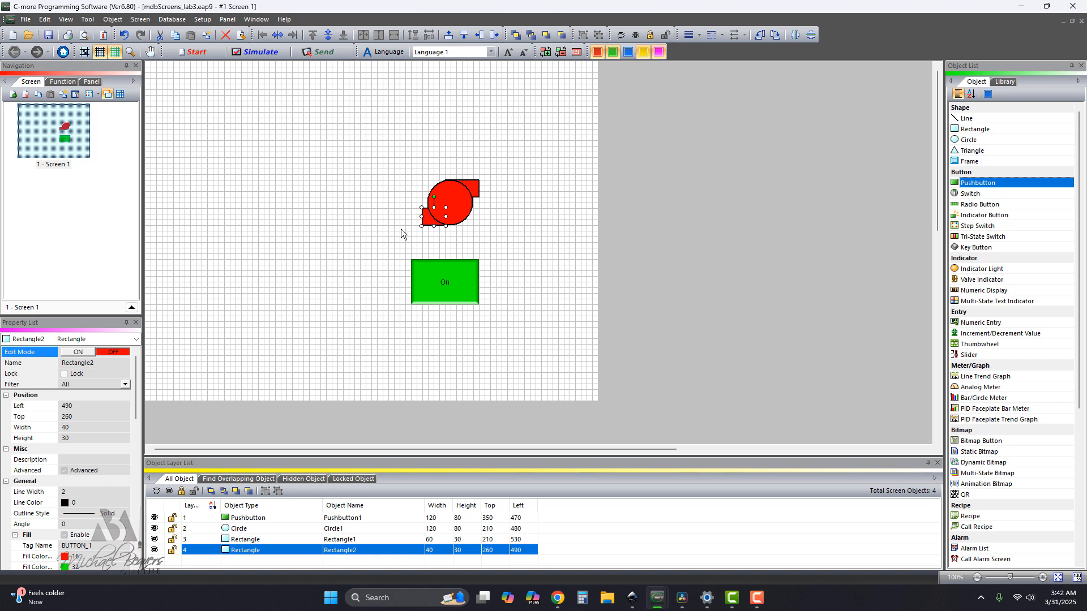
pyautogui.click(401, 228)
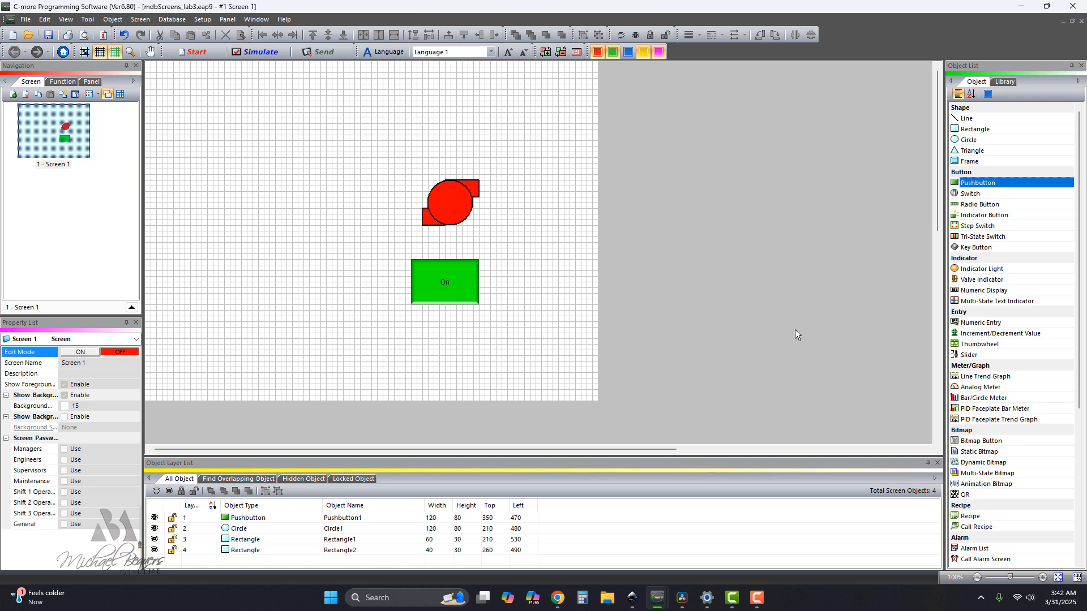
# Place a static text object beside the pump shapes at Left 340, Top 260, with frame type None.
pyautogui.scroll(-4, 997, 457)
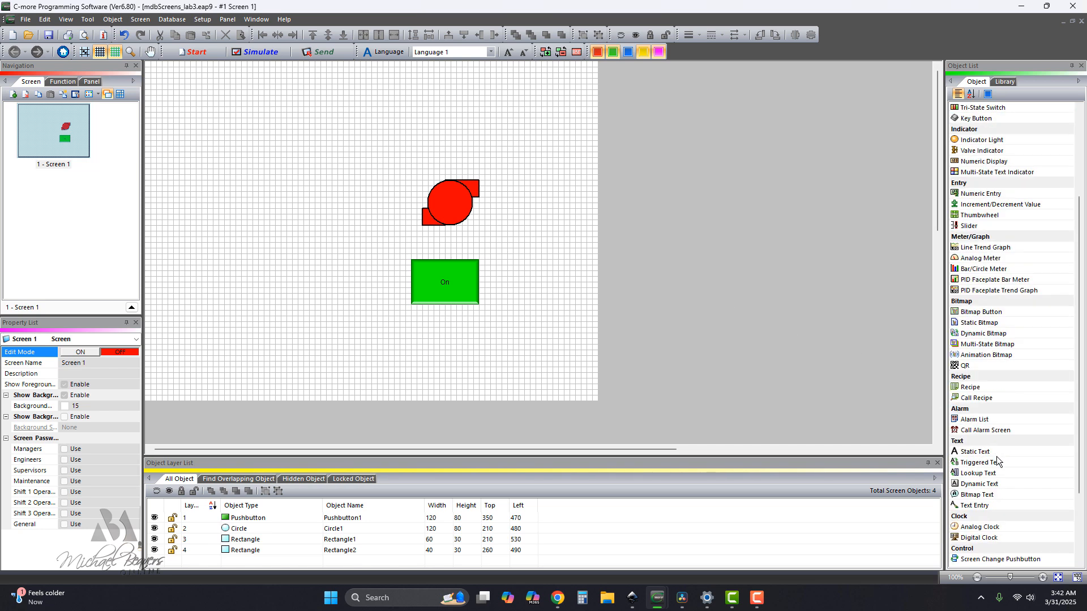
pyautogui.click(978, 453)
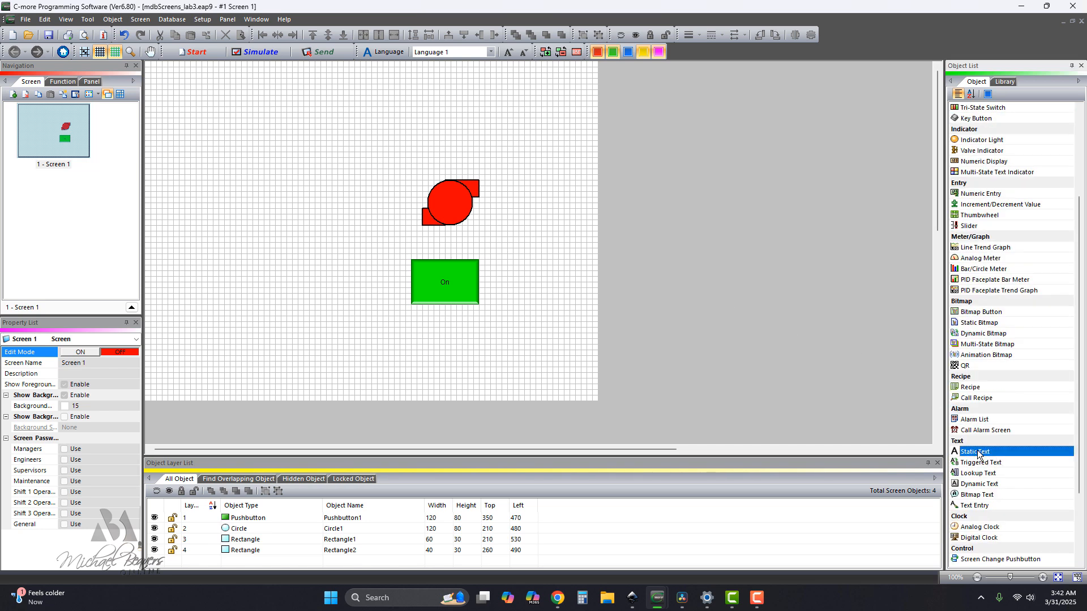
pyautogui.moveTo(978, 453); pyautogui.dragTo(372, 231)
pyautogui.click(386, 319)
pyautogui.click(386, 354)
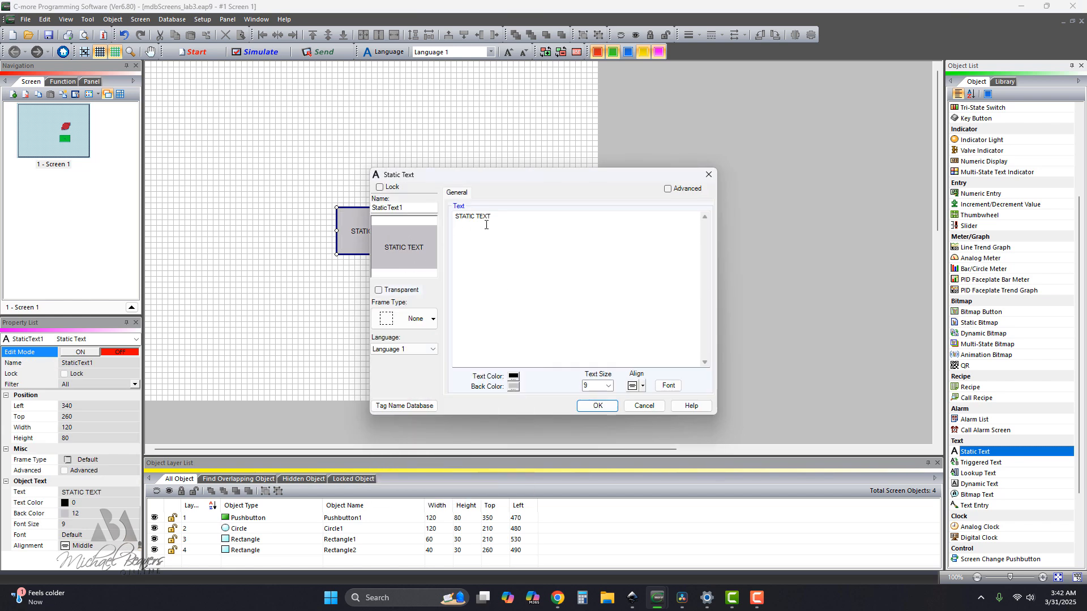
# Change the static text to "Pump" and make its background transparent.
pyautogui.moveTo(492, 219); pyautogui.dragTo(452, 221)
pyautogui.write('Pumo')
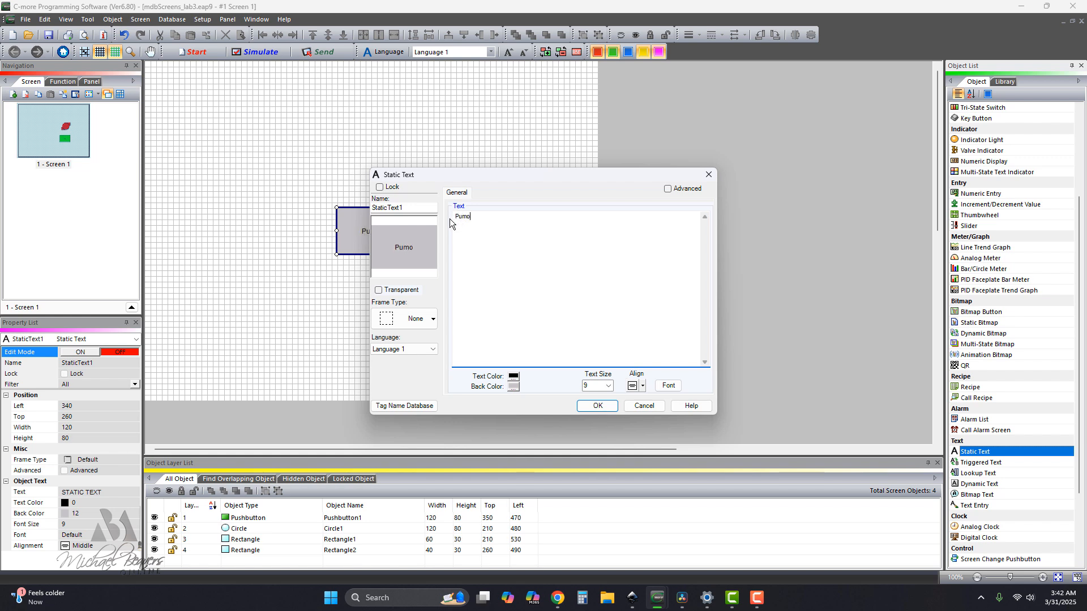
pyautogui.press('BackSpace')
pyautogui.write('p')
pyautogui.click(379, 290)
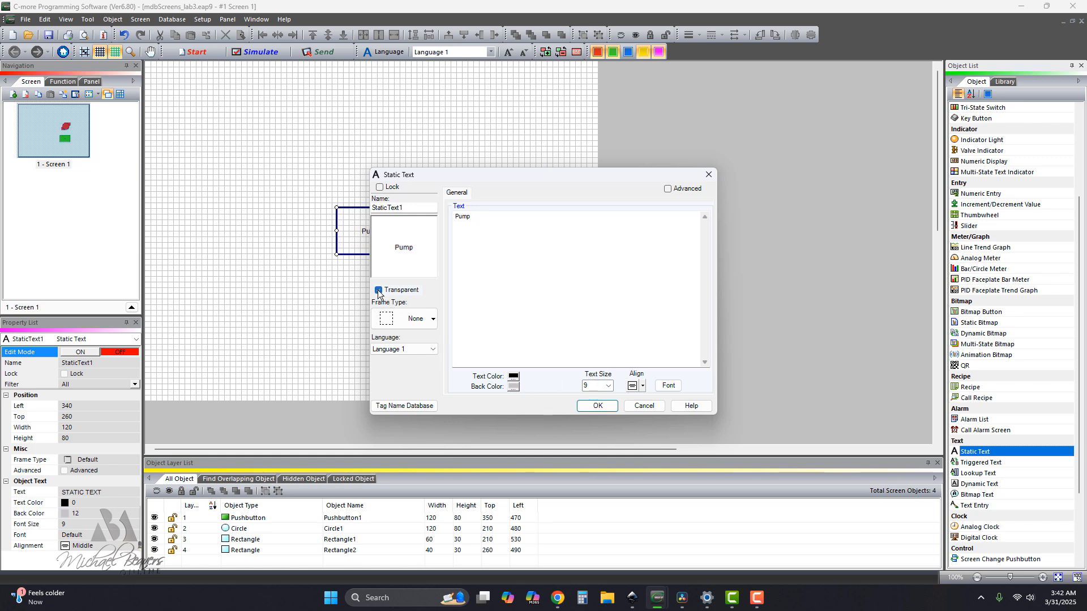
pyautogui.click(598, 406)
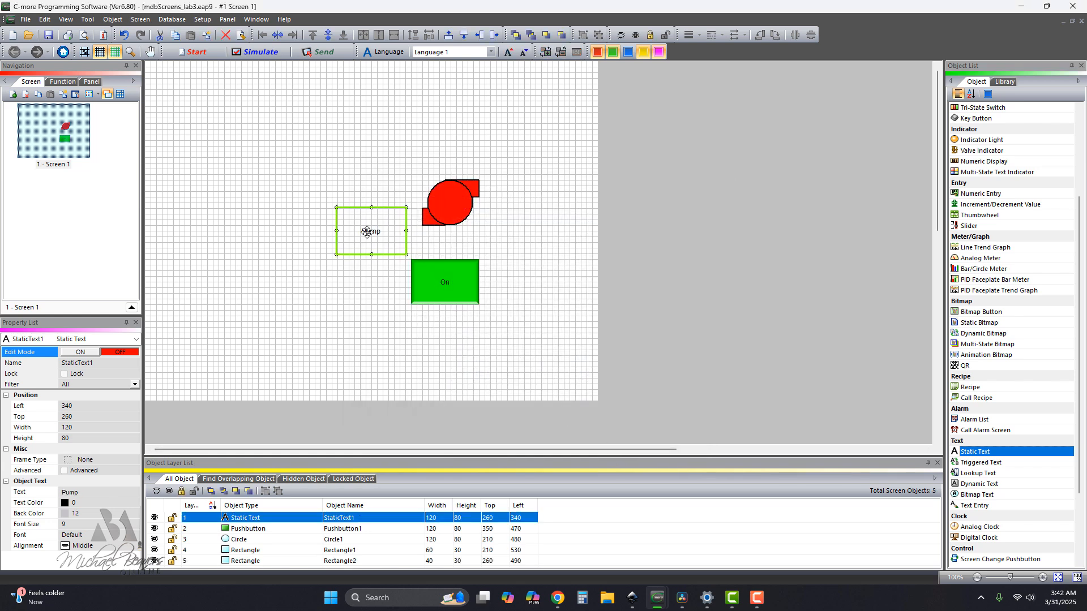
# Resize the Pump text to Width 60, Height 40 and position it over the circle at Left 510, Top 230.
pyautogui.moveTo(337, 207); pyautogui.dragTo(448, 203)
pyautogui.click(527, 263)
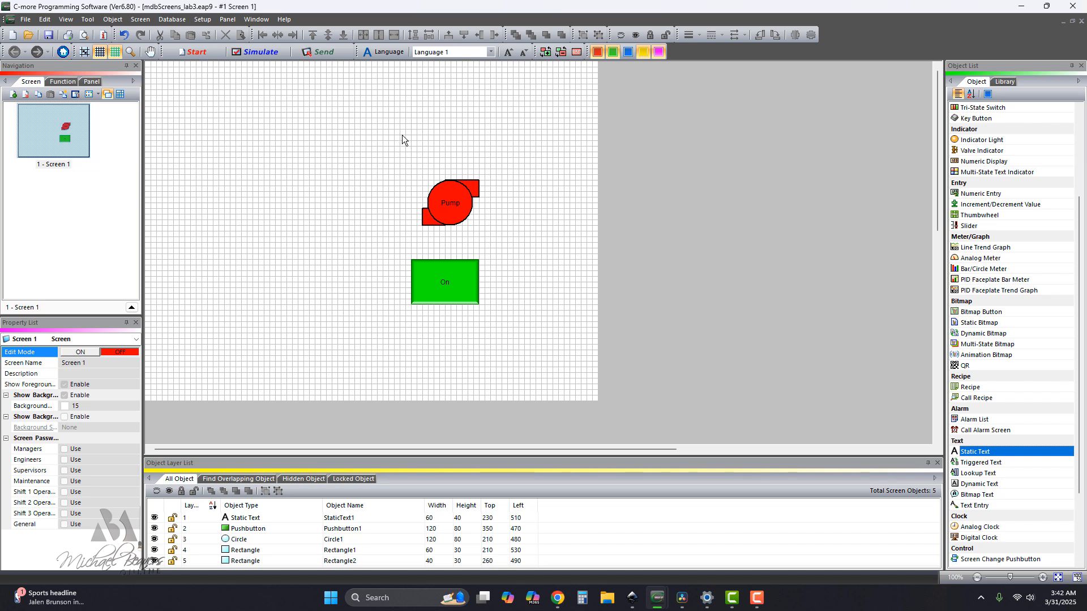
# Simulate the project on target panel EA9-T10CL, toggle the pushbutton to check the pump's fill colors, and close the simulation.
pyautogui.click(270, 56)
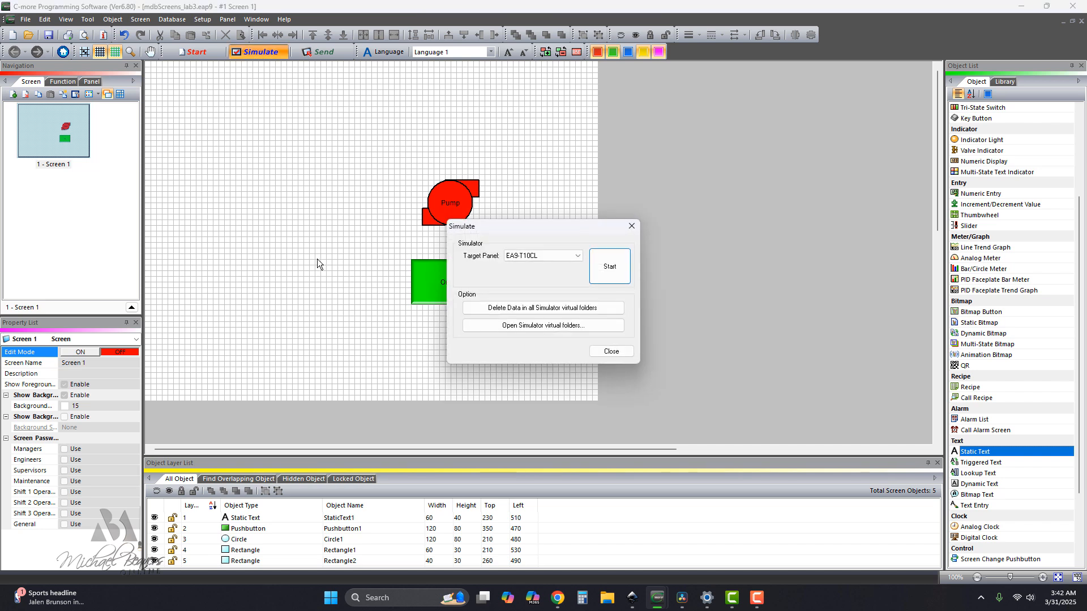
pyautogui.click(601, 274)
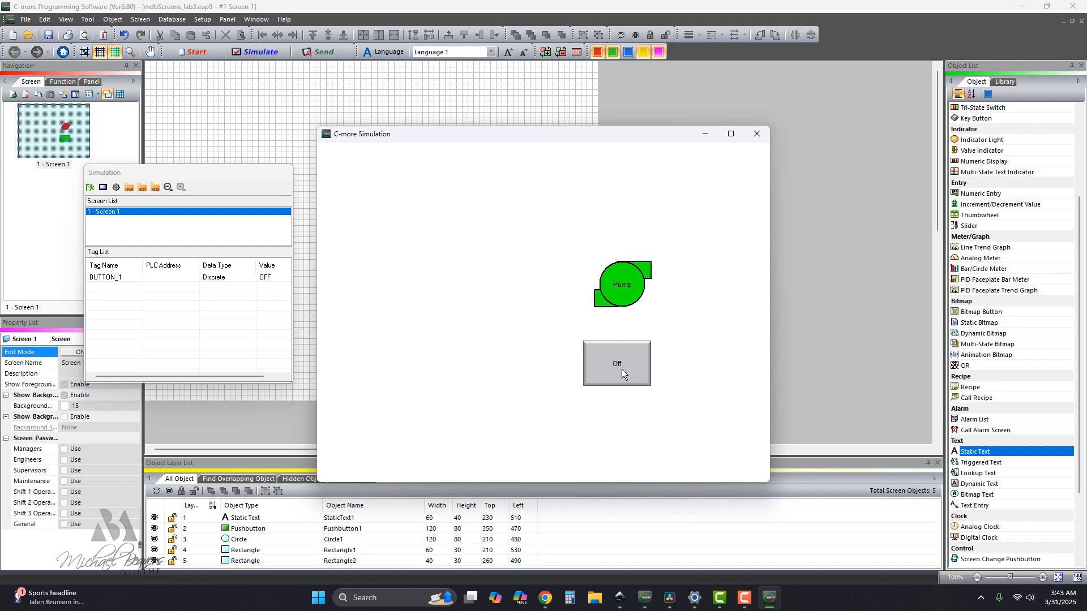
pyautogui.click(618, 367)
pyautogui.click(617, 366)
pyautogui.click(617, 366)
pyautogui.click(757, 133)
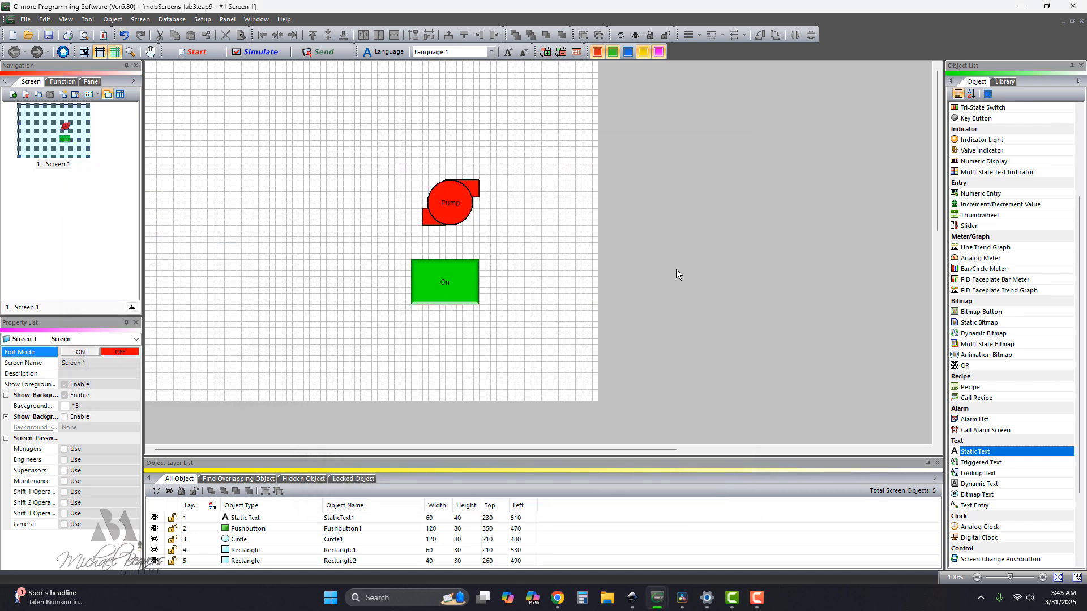
# Place a Style 3 slider at Left 120, Top 280, and assign it a new tag named ANALOG_1.
pyautogui.click(968, 226)
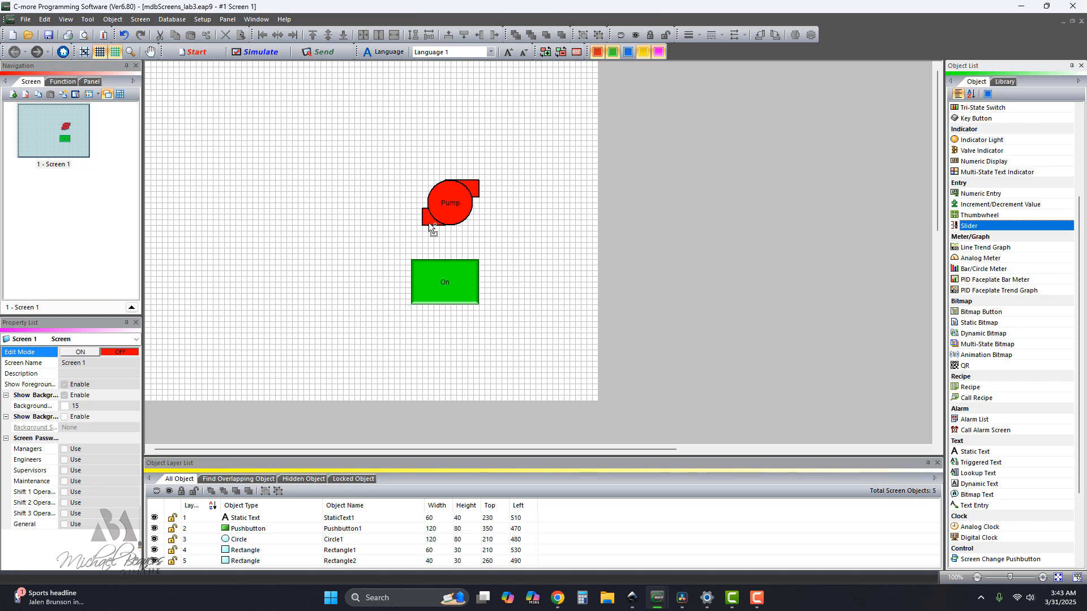
pyautogui.click(250, 303)
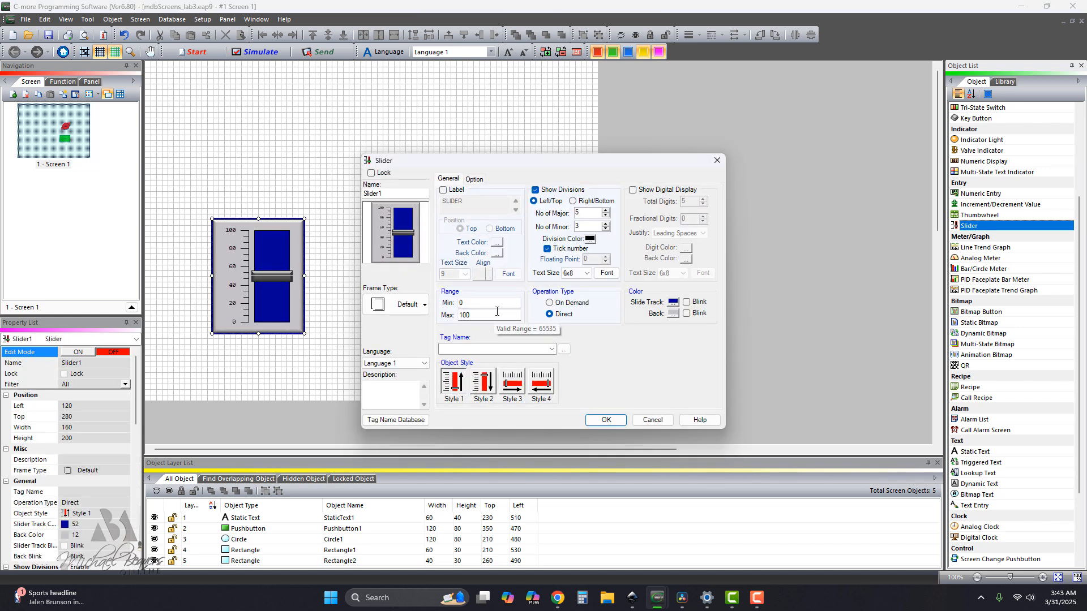
pyautogui.click(512, 383)
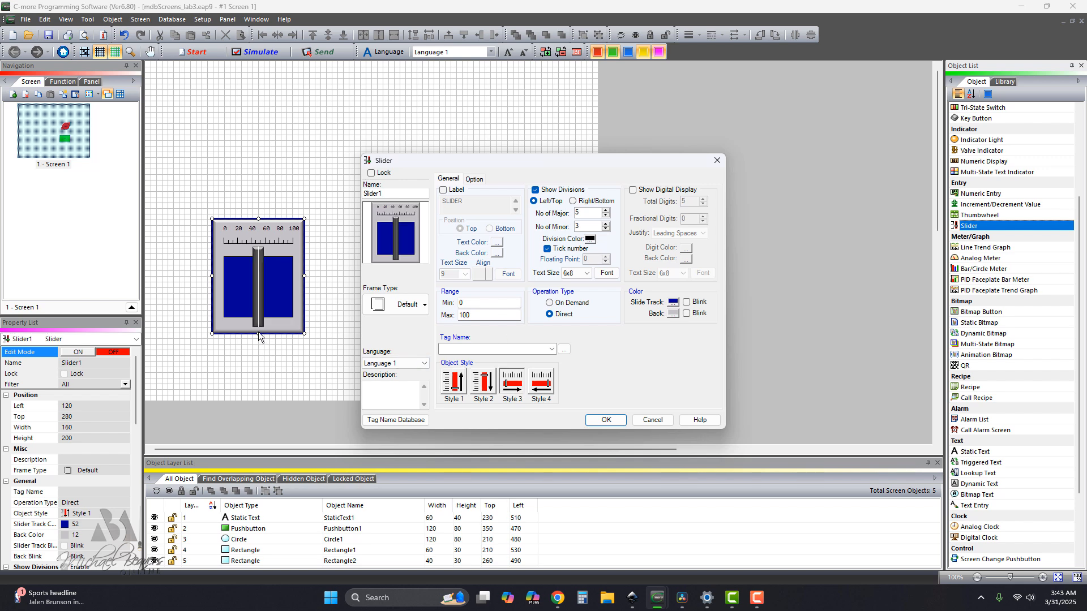
pyautogui.click(552, 349)
pyautogui.click(450, 348)
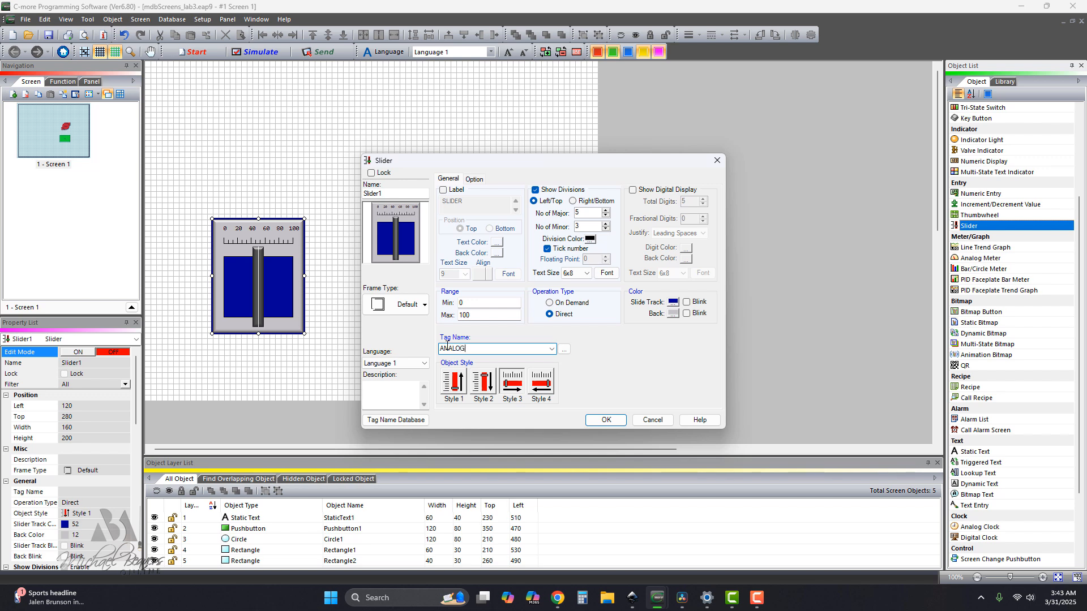
pyautogui.click(605, 420)
pyautogui.click(533, 381)
# Set the slider's minimum range to -100 and accept its settings.
pyautogui.click(467, 303)
pyautogui.write('-100')
pyautogui.click(601, 420)
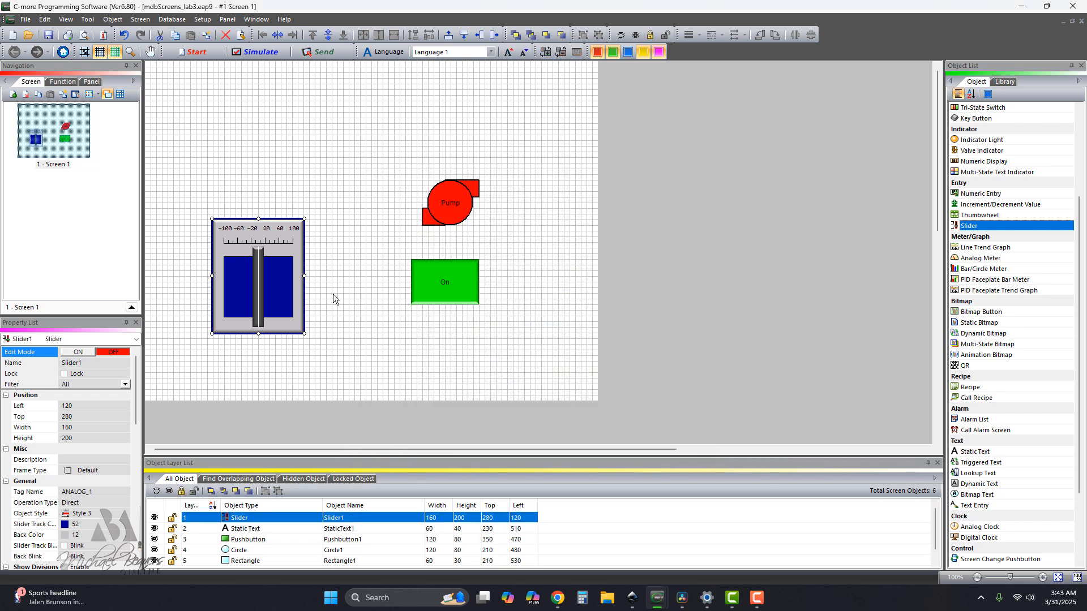
# Resize the slider to Width 240 and Height 100, with its position at Left 120, Top 360.
pyautogui.moveTo(260, 327); pyautogui.dragTo(265, 253)
pyautogui.click(251, 321)
pyautogui.moveTo(272, 214); pyautogui.dragTo(350, 293)
pyautogui.click(403, 371)
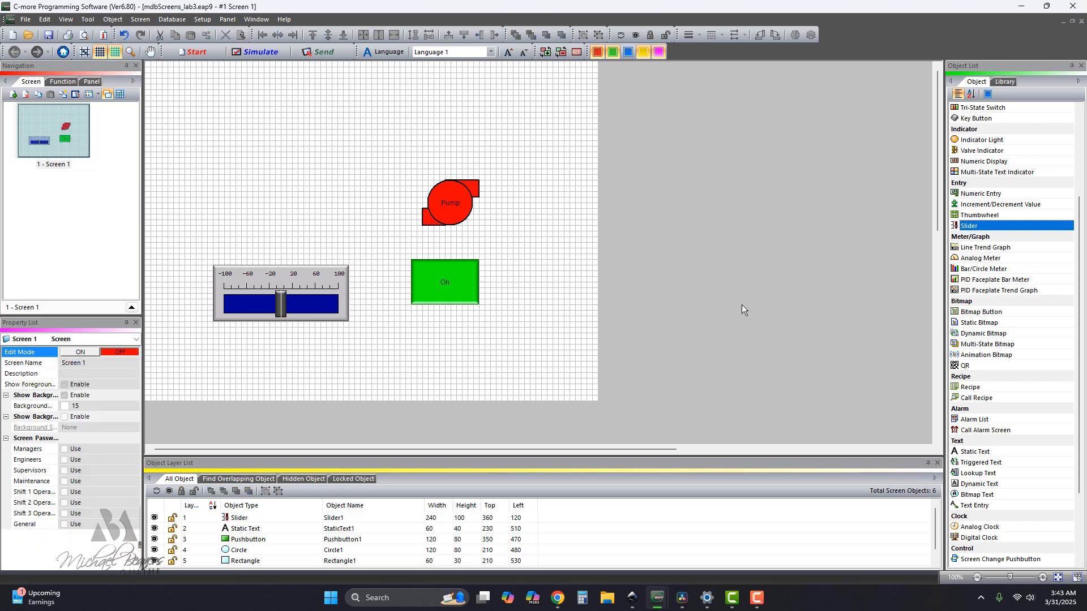
# Add an analog meter driven by tag ANALOG_1, with a display range minimum of -100.
pyautogui.doubleClick(973, 259)
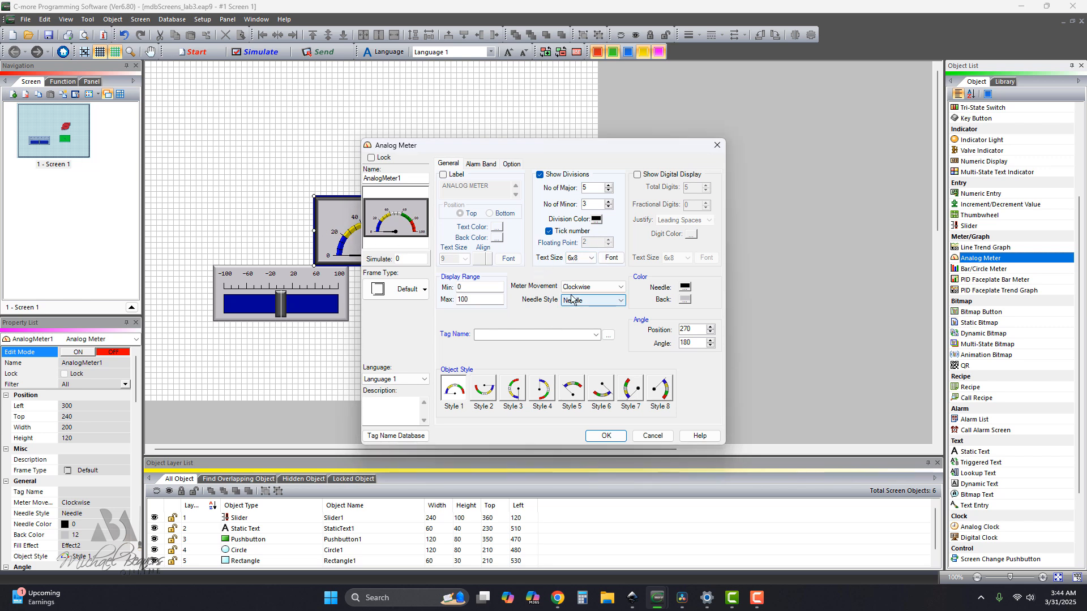
pyautogui.click(540, 335)
pyautogui.click(541, 344)
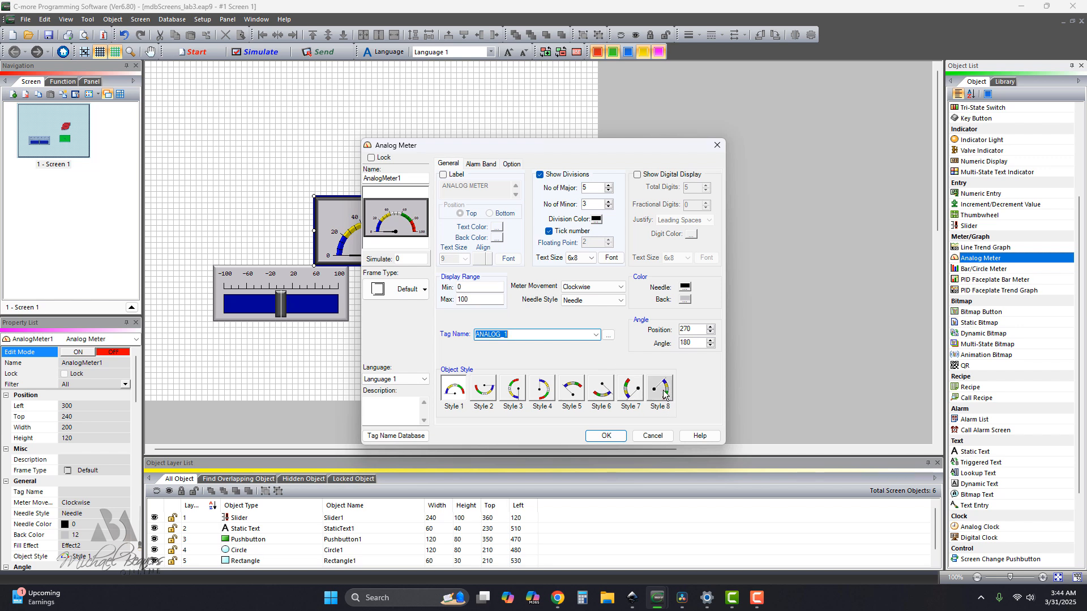
pyautogui.doubleClick(469, 290)
pyautogui.write('-100')
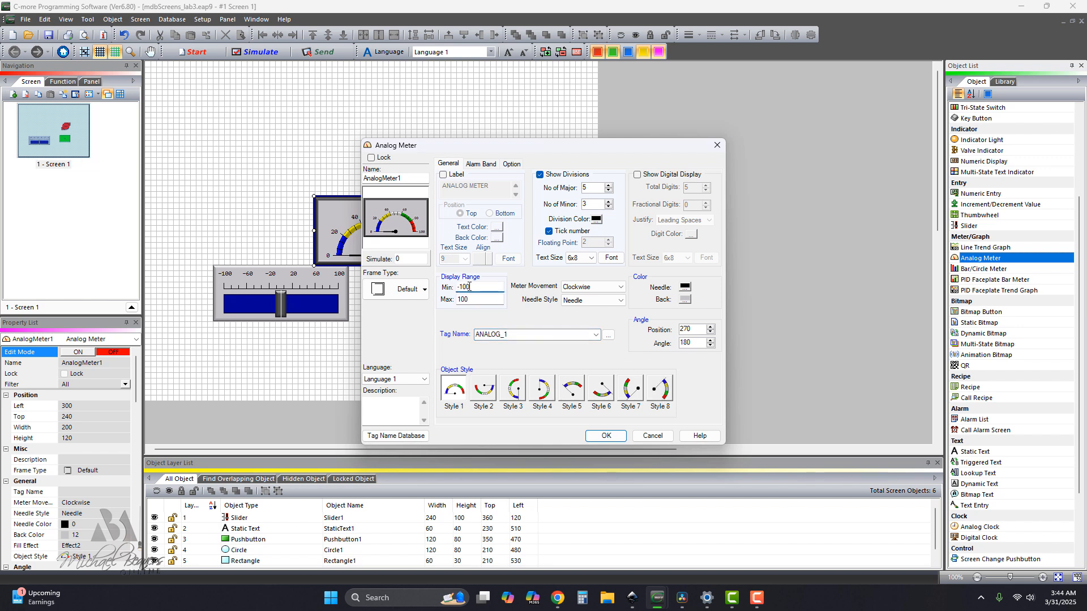
# Set the analog meter to Style 4 and fit it above the slider at Left 130, Top 230, Width 230.
pyautogui.click(659, 389)
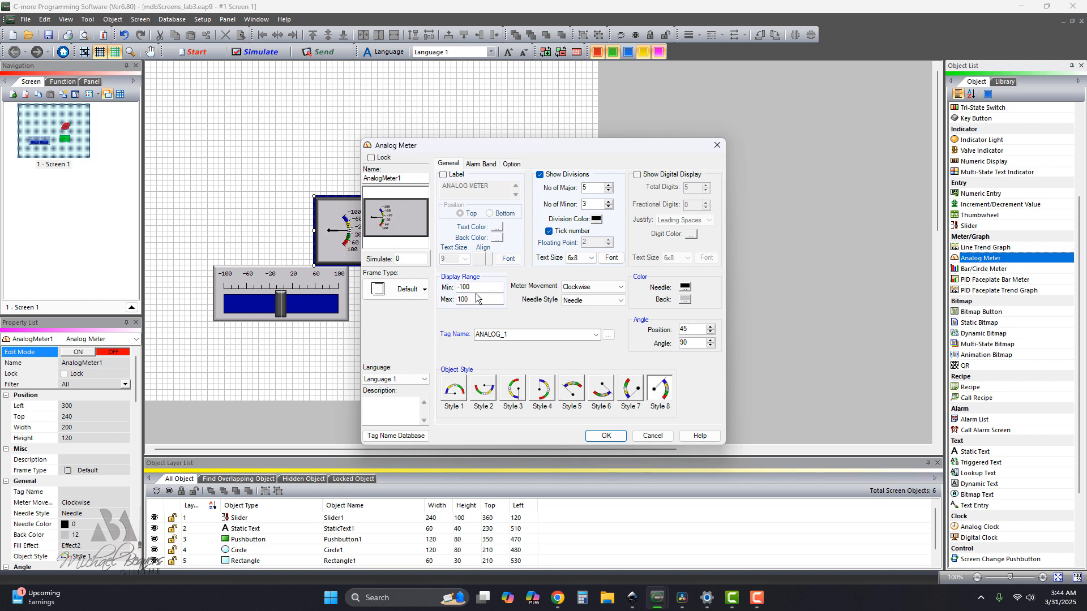
pyautogui.moveTo(469, 287); pyautogui.dragTo(465, 287)
pyautogui.click(540, 392)
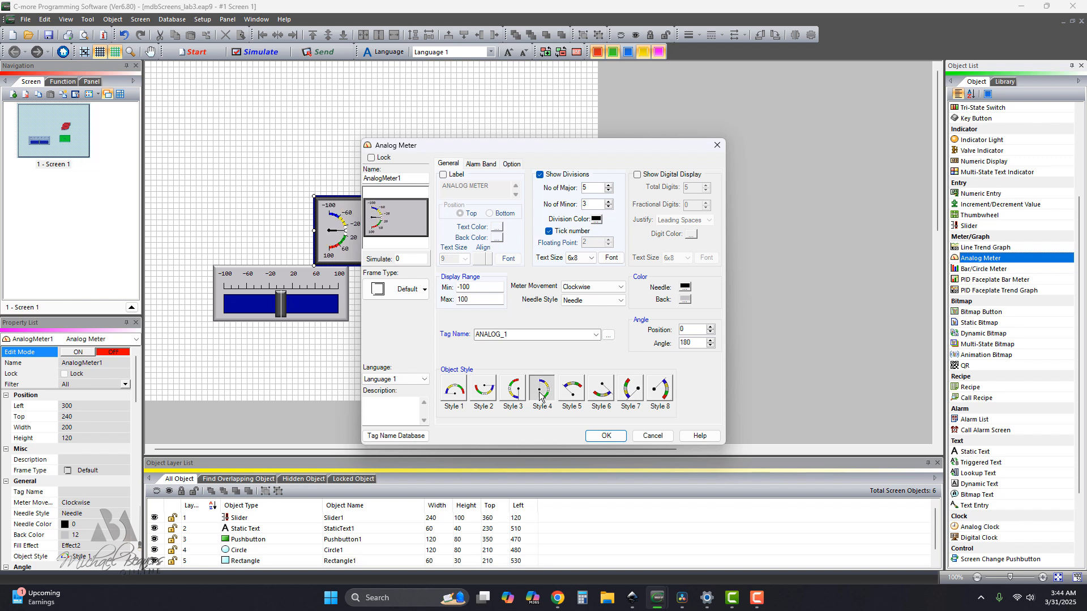
pyautogui.click(604, 436)
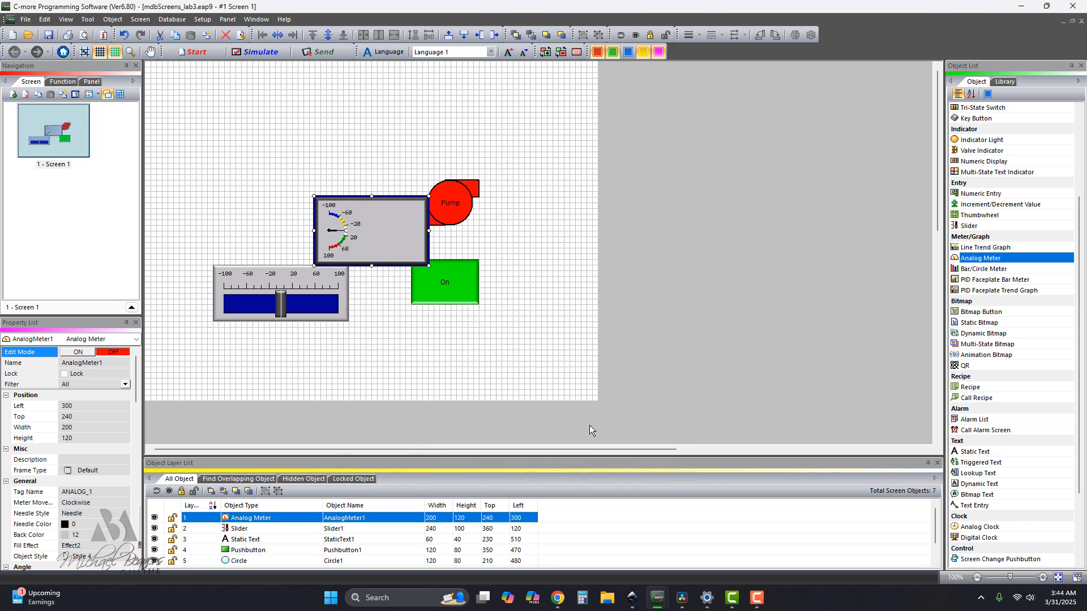
pyautogui.moveTo(386, 240); pyautogui.dragTo(349, 225)
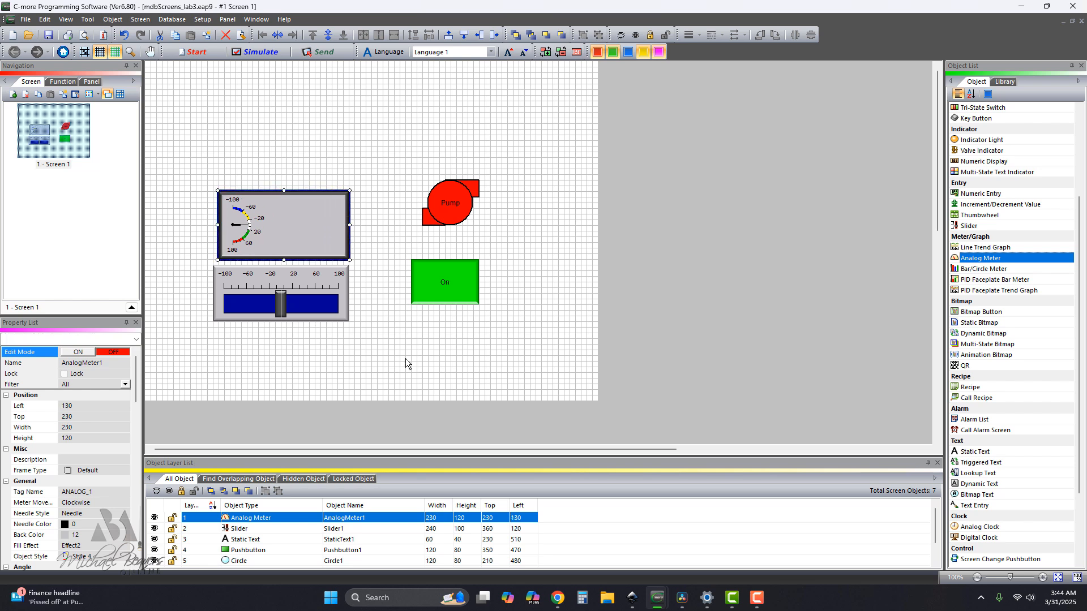
pyautogui.click(459, 375)
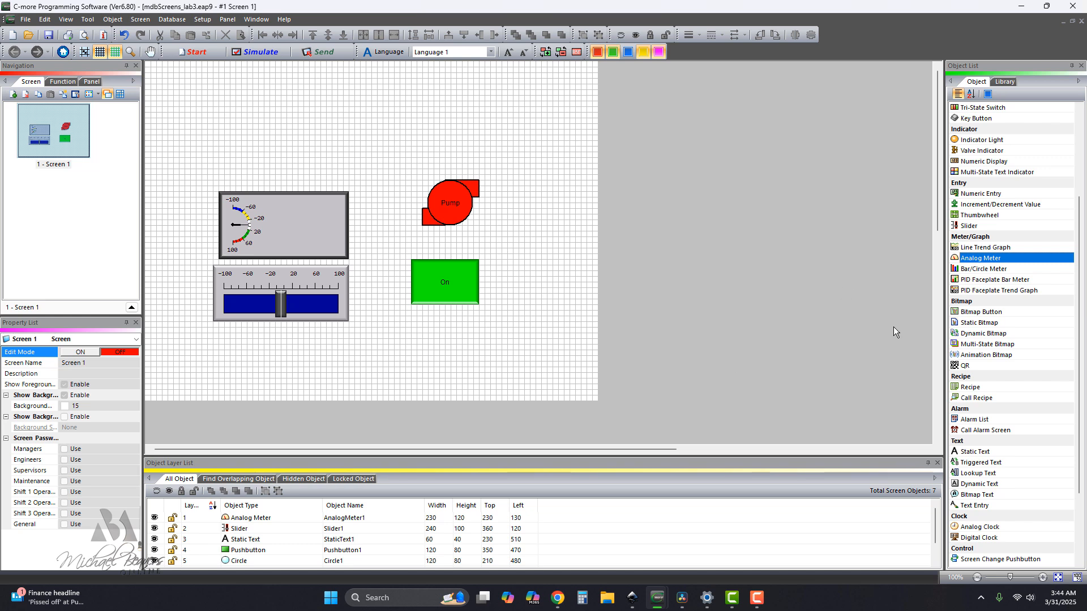
# Add a frameless numeric entry on tag ANALOG_1 inside the analog meter, with Width 70, Height 40, Left 260 and Top 270.
pyautogui.click(978, 195)
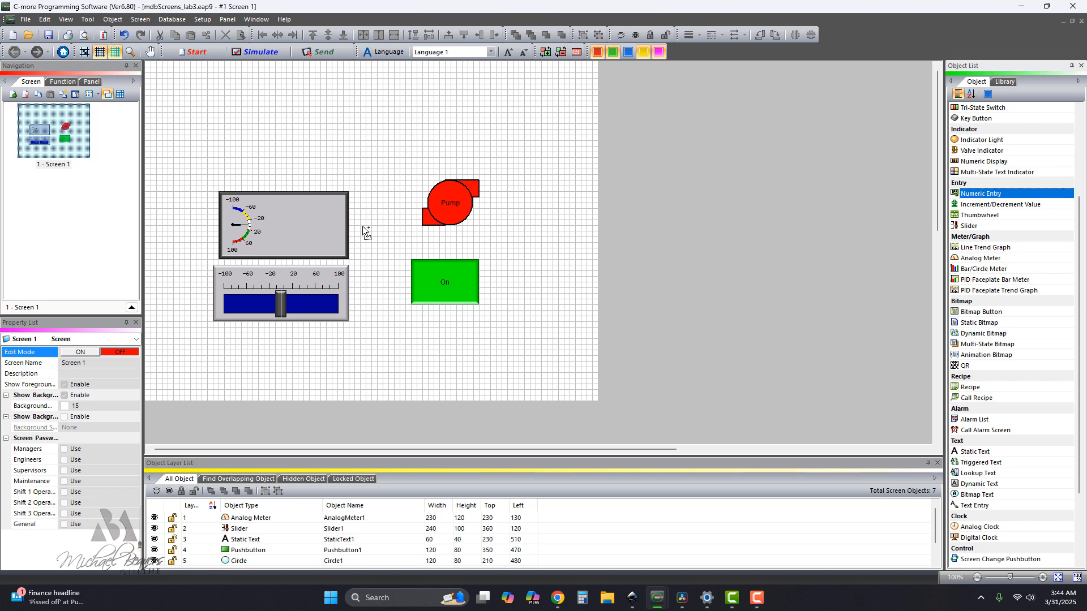
pyautogui.click(297, 225)
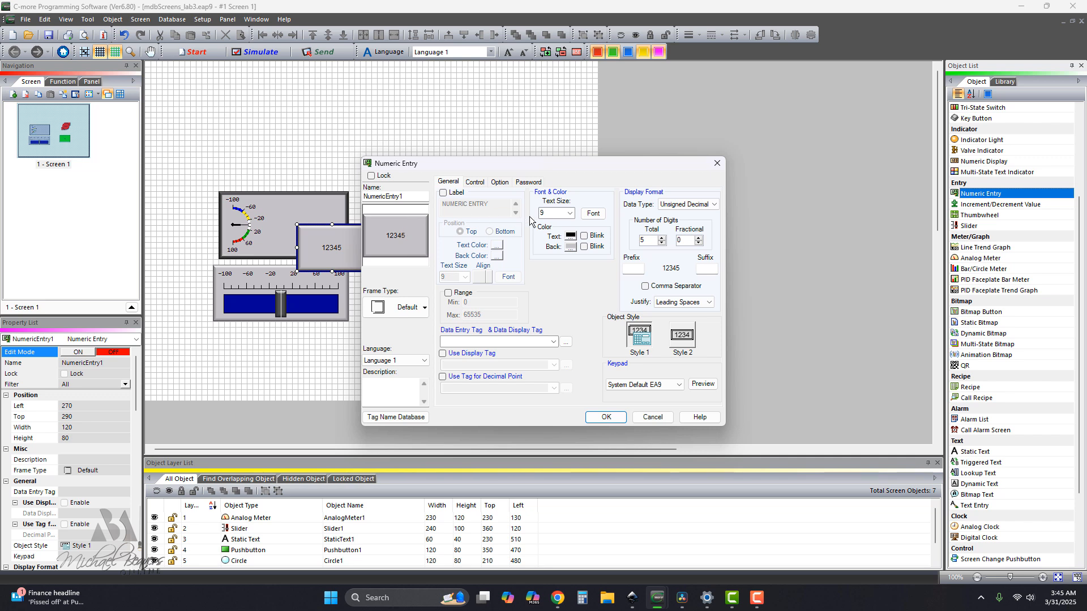
pyautogui.click(553, 343)
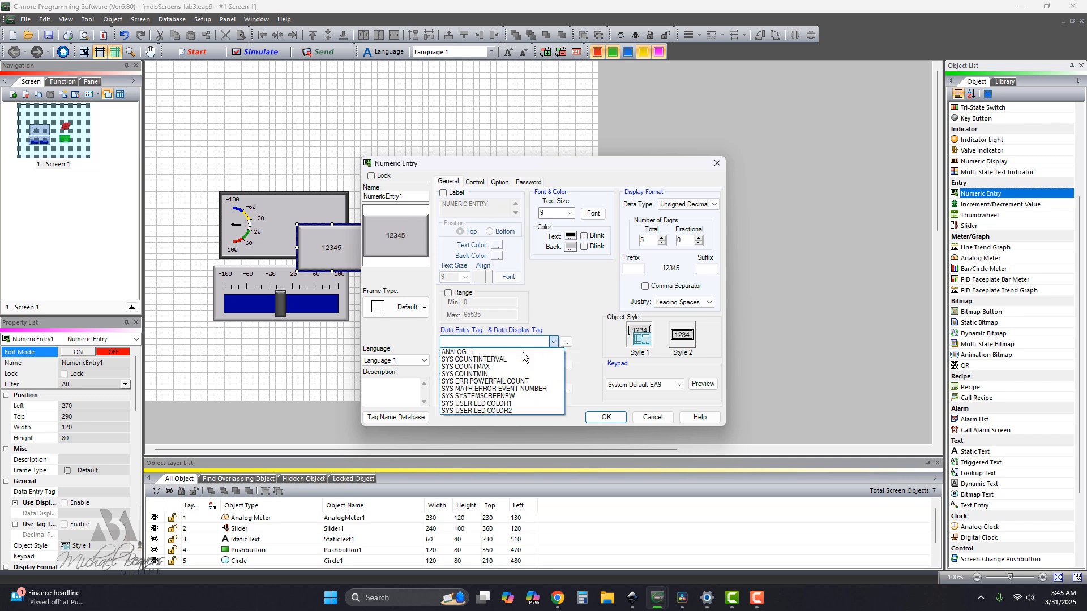
pyautogui.click(492, 358)
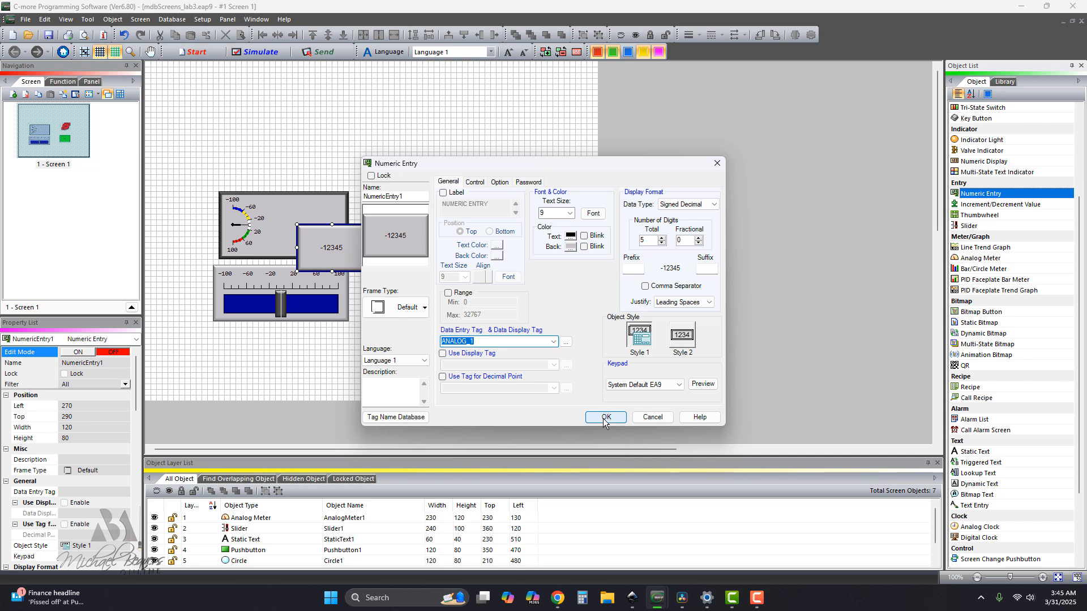
pyautogui.click(420, 308)
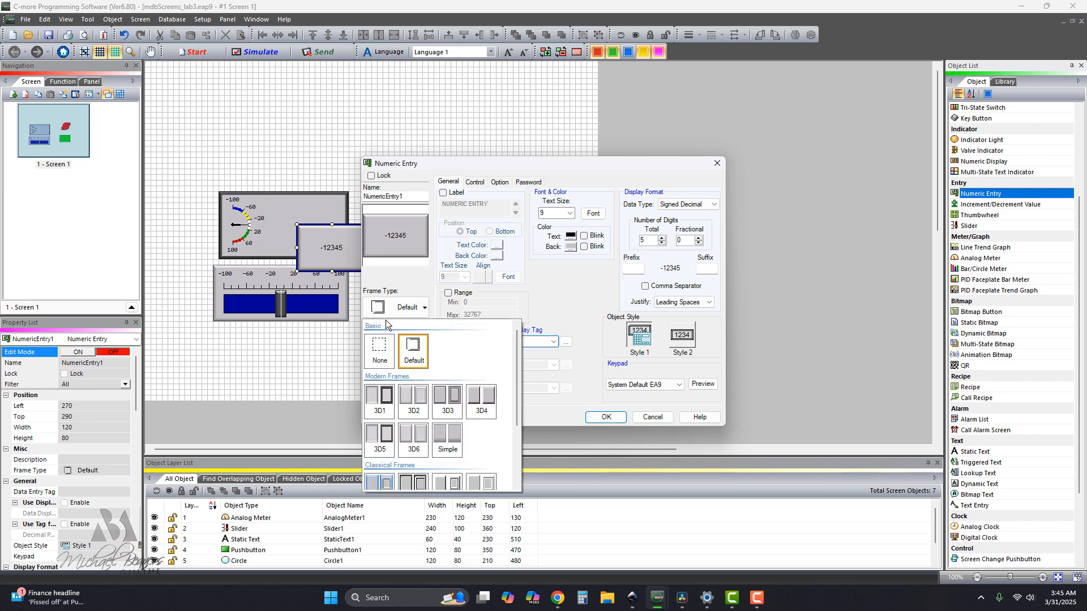
pyautogui.click(387, 353)
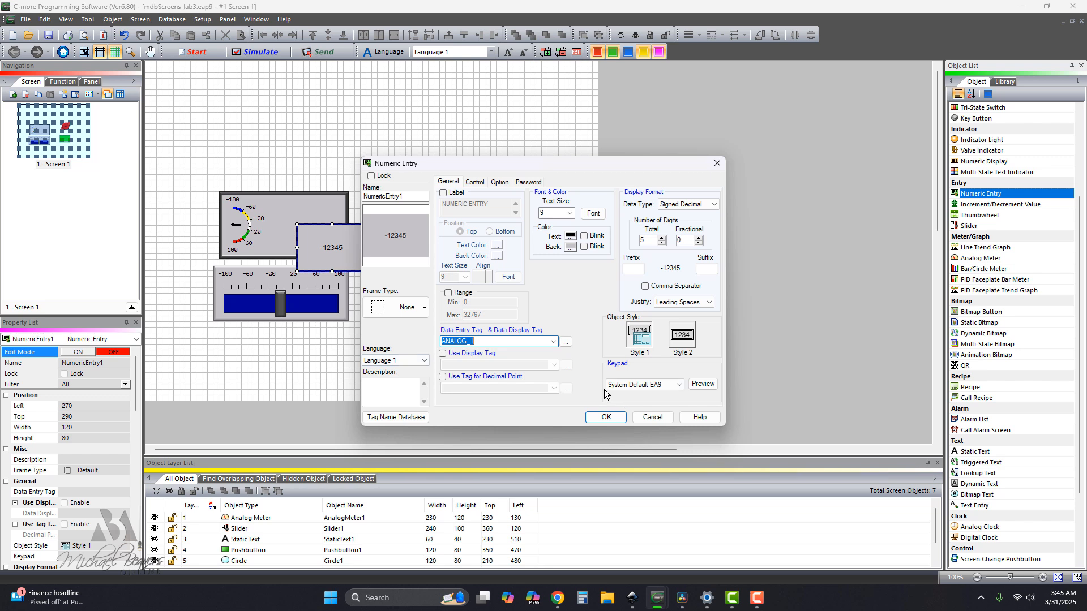
pyautogui.click(606, 418)
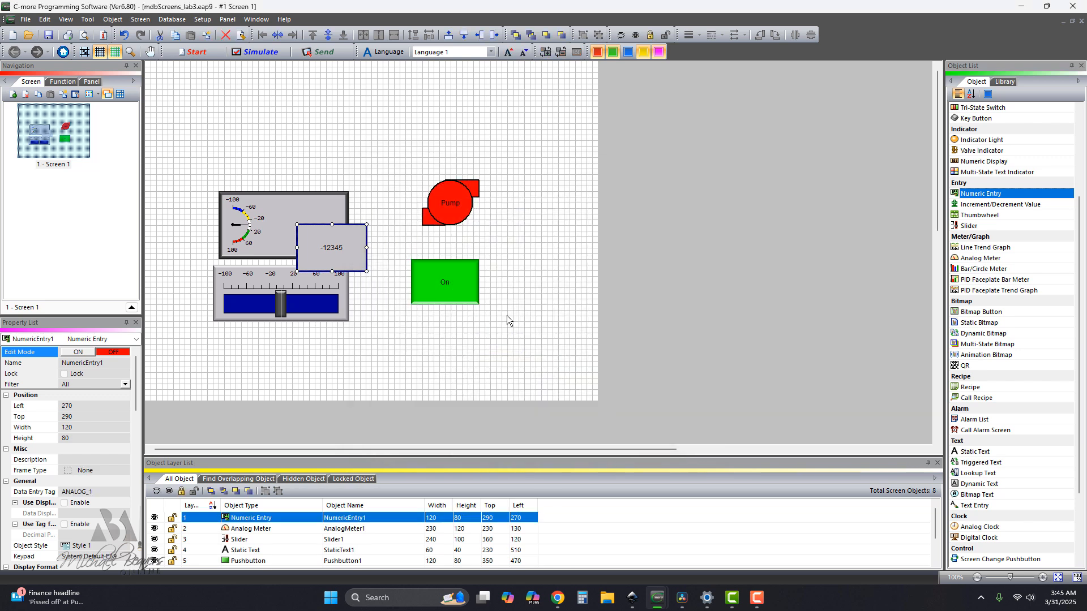
pyautogui.moveTo(295, 222)
pyautogui.mouseDown()
pyautogui.moveTo(333, 249)
pyautogui.moveTo(300, 217)
pyautogui.mouseUp()
pyautogui.click(443, 343)
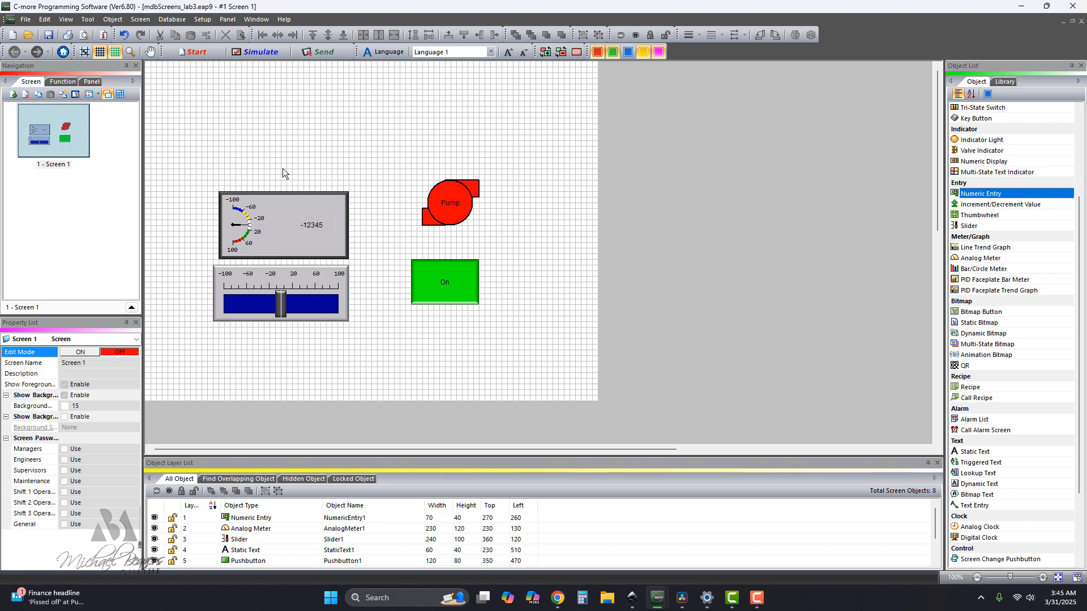
# Match the slider to the analog meter's width of 230 and align both objects' left edges at Left 120.
pyautogui.click(276, 195)
pyautogui.keyDown('shift'); pyautogui.click(311, 268); pyautogui.keyUp('shift')
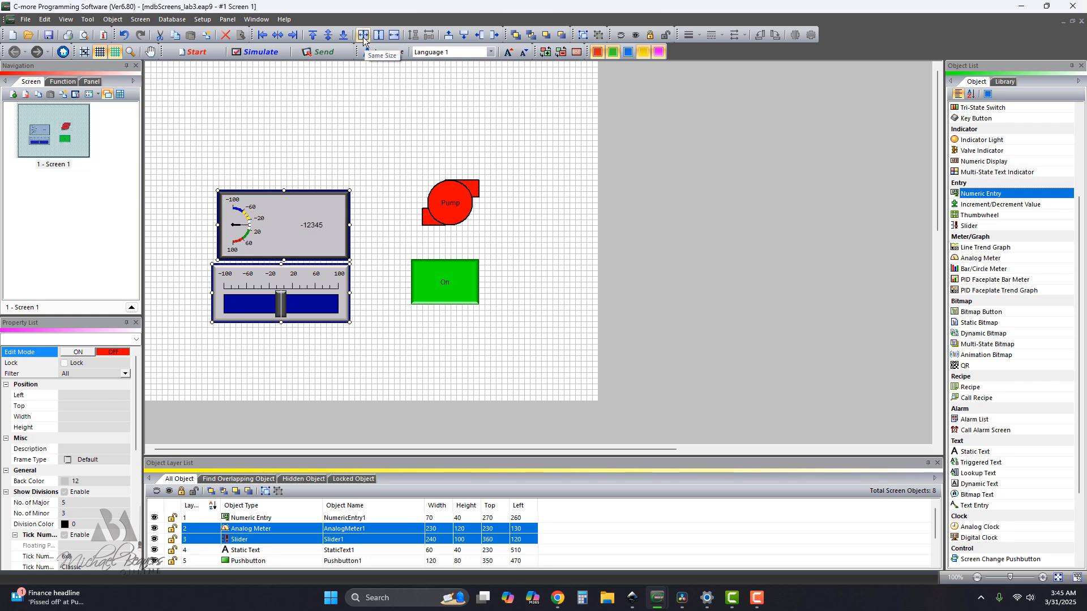
pyautogui.click(394, 36)
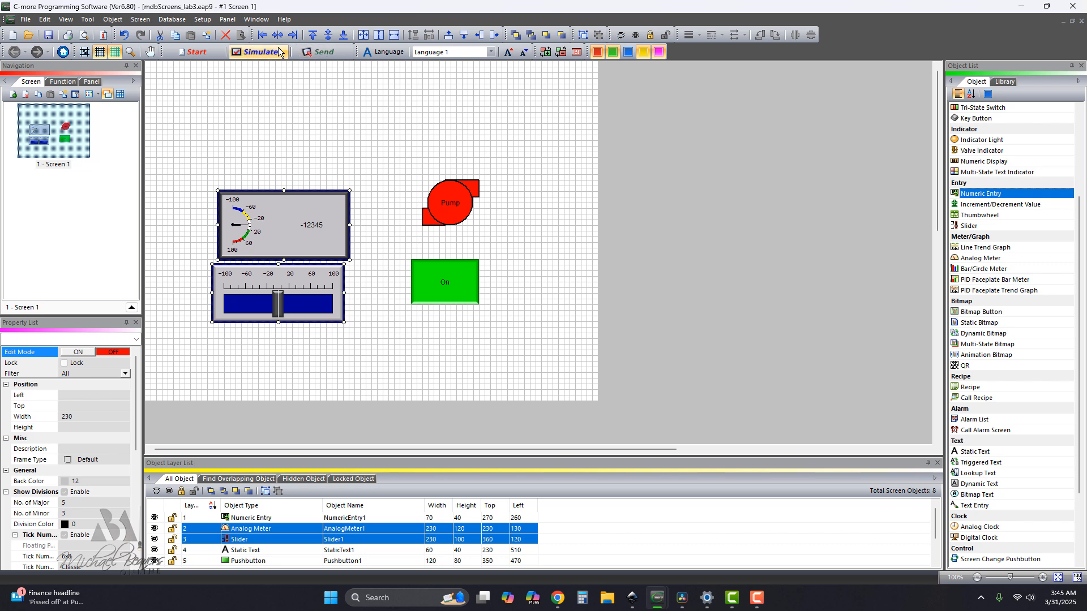
pyautogui.click(262, 36)
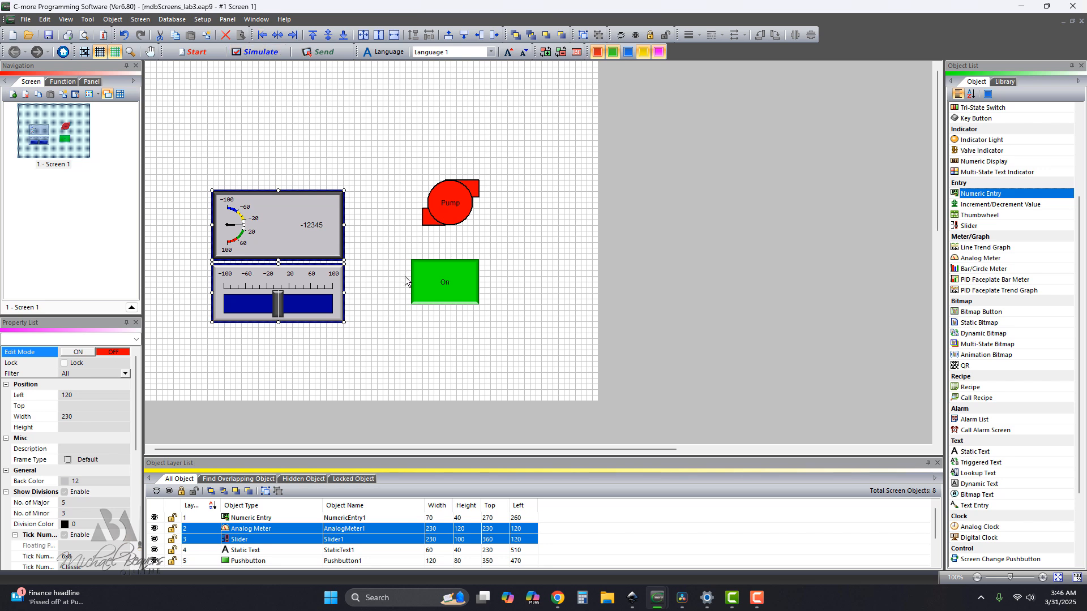
# Group the pump symbol with its pushbutton and move the group beside the meter and slider, at Left 380, Top 240.
pyautogui.moveTo(389, 169); pyautogui.dragTo(531, 318)
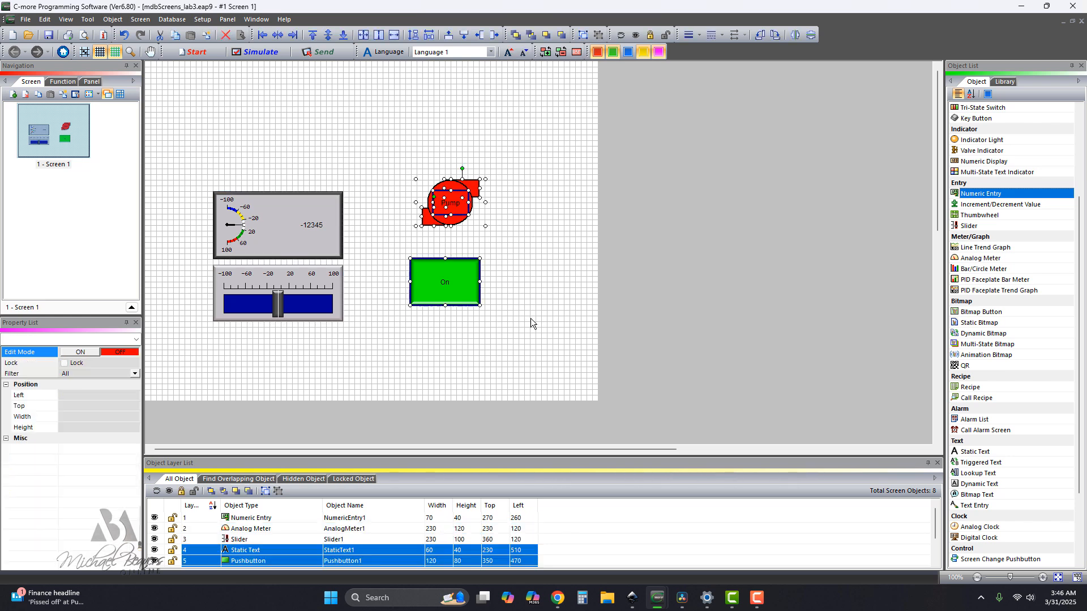
pyautogui.click(582, 34)
pyautogui.click(457, 207)
pyautogui.moveTo(457, 207); pyautogui.dragTo(409, 223)
pyautogui.click(481, 263)
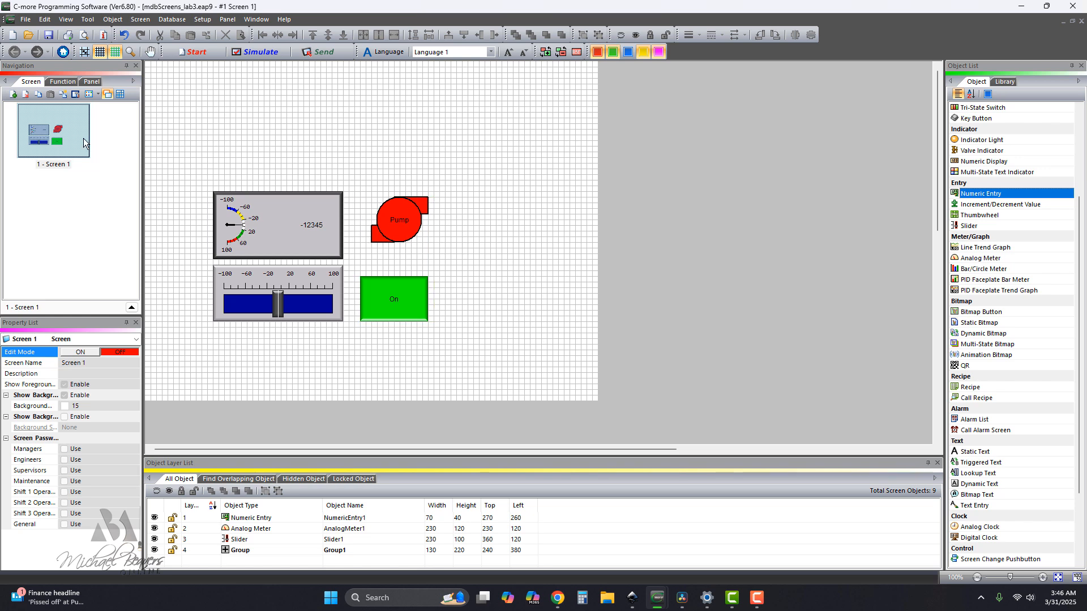
# Create screen number 2 named Lights with the gray background color 11.
pyautogui.click(13, 95)
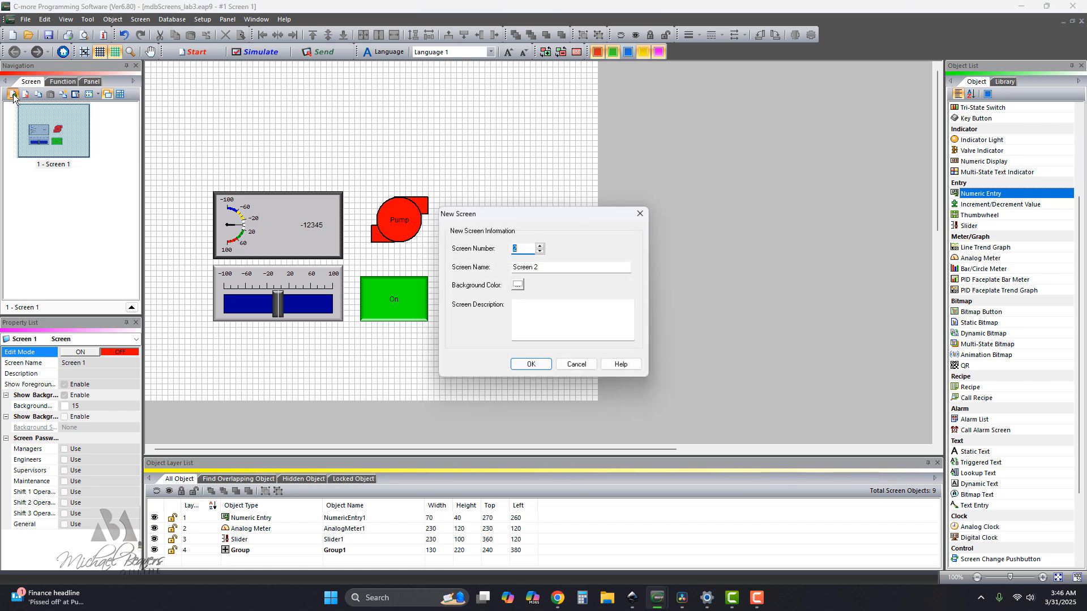
pyautogui.moveTo(542, 269); pyautogui.dragTo(511, 268)
pyautogui.write('Lights')
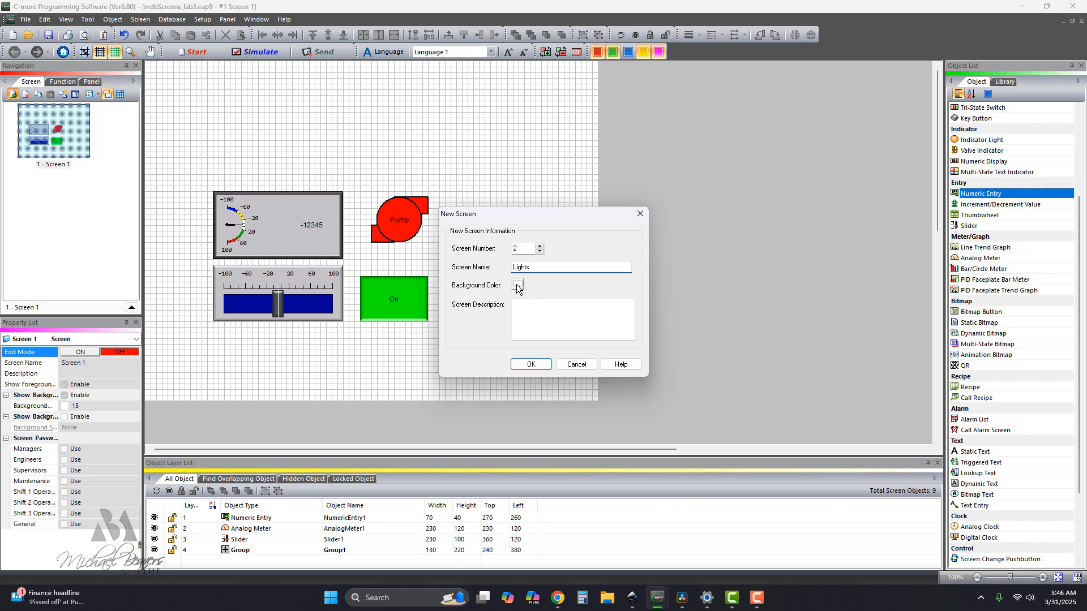
pyautogui.click(517, 285)
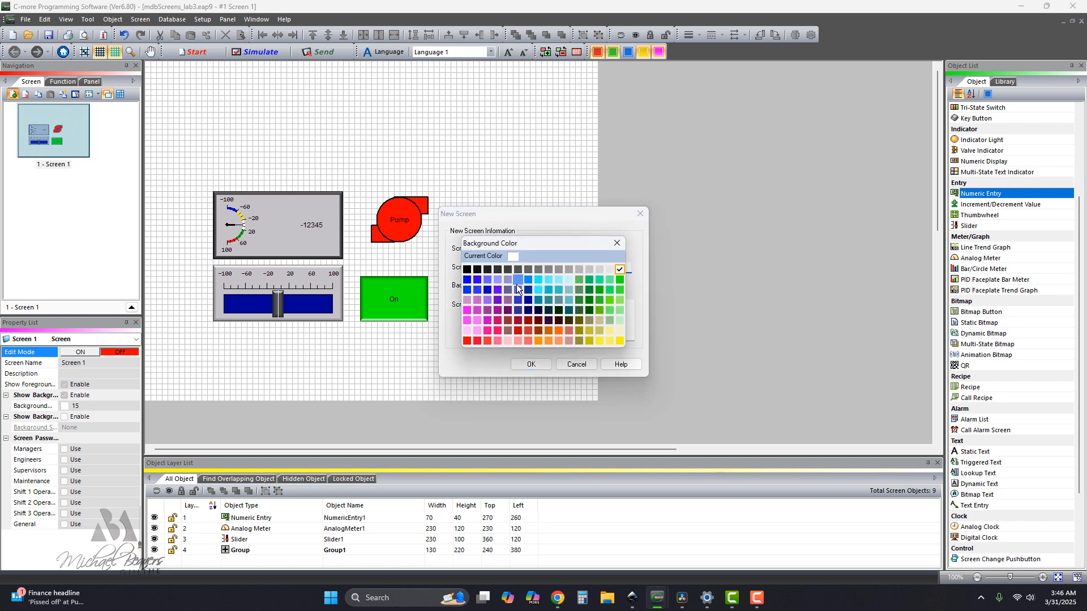
pyautogui.click(582, 270)
pyautogui.click(531, 364)
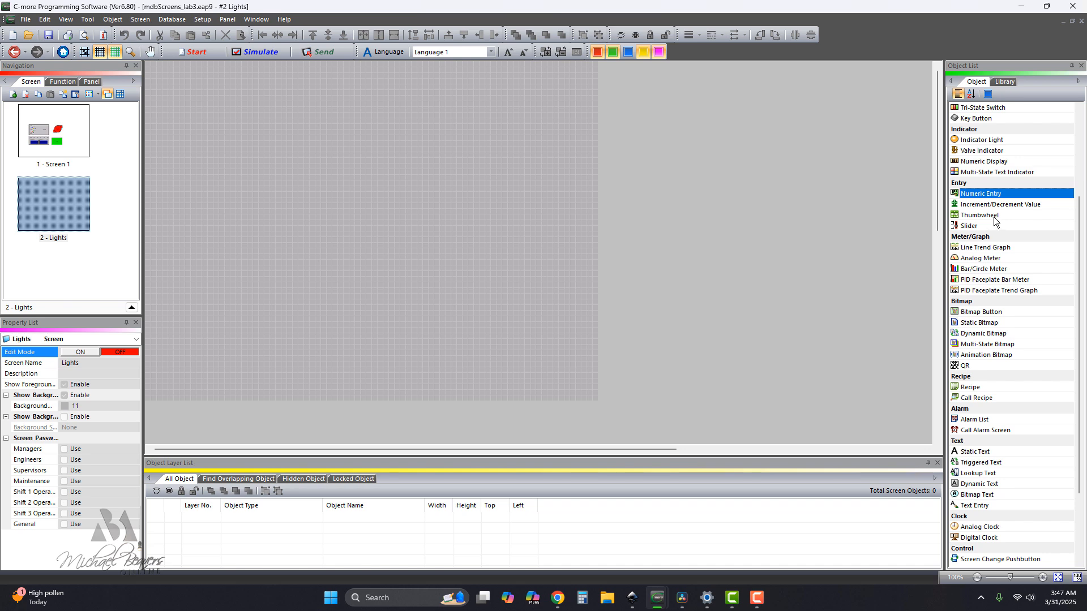
# Add a toggle pushbutton to the Lights screen at Left 340, Top 280, using a new internal discrete tag BUTTON_2.
pyautogui.scroll(2, 996, 224)
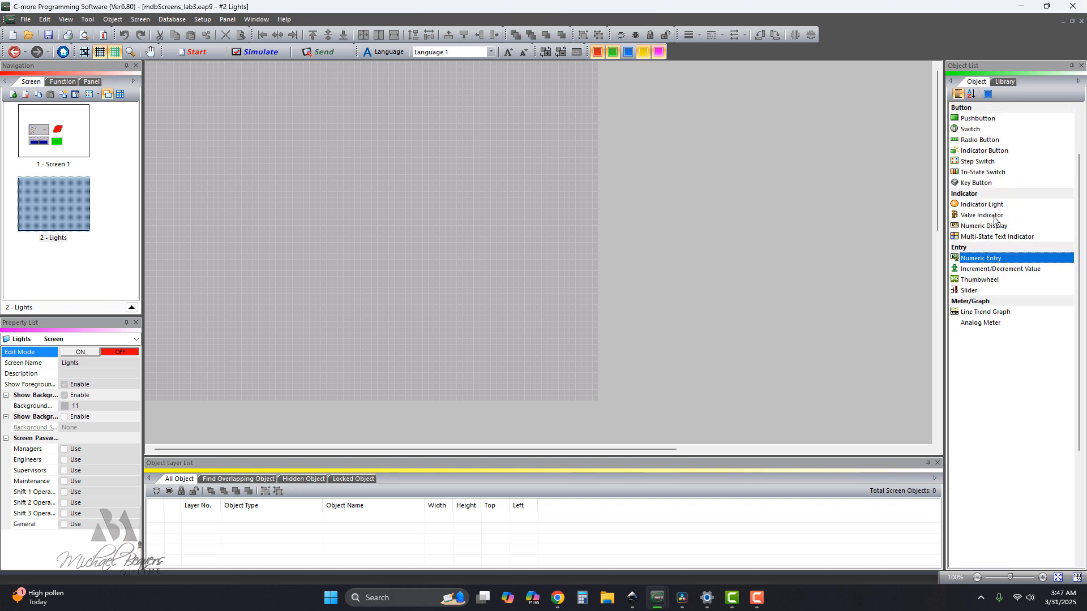
pyautogui.click(978, 124)
pyautogui.click(340, 220)
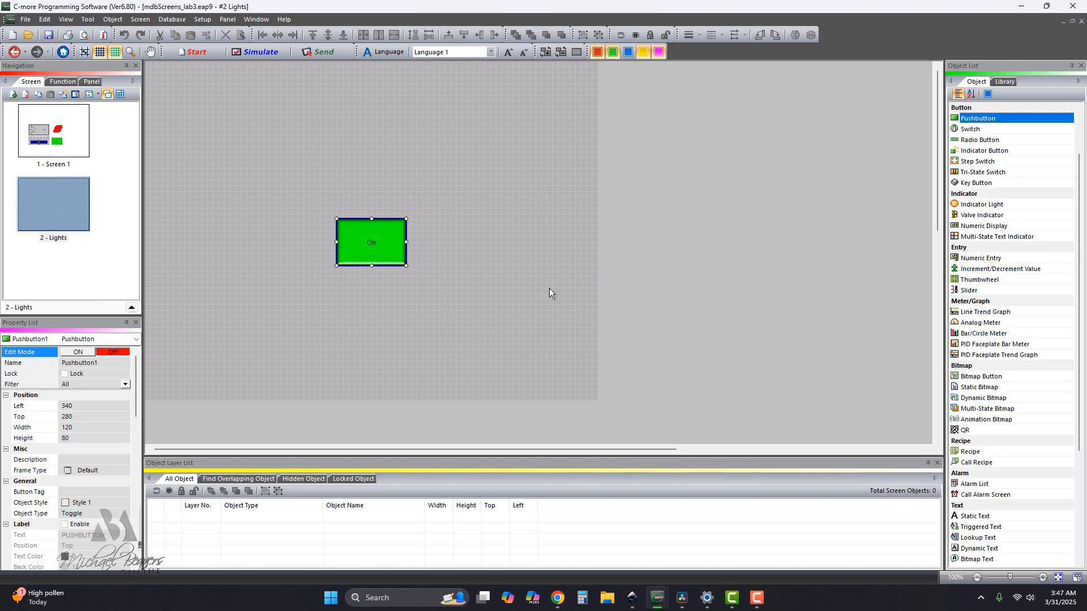
pyautogui.click(450, 320)
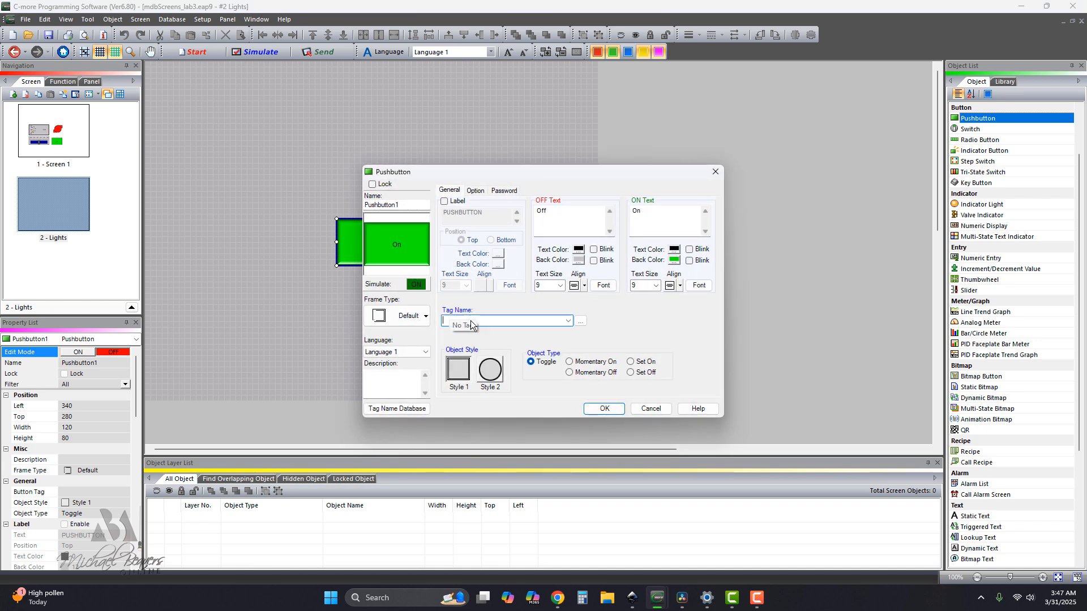
pyautogui.write('BUTTON_2')
pyautogui.click(602, 409)
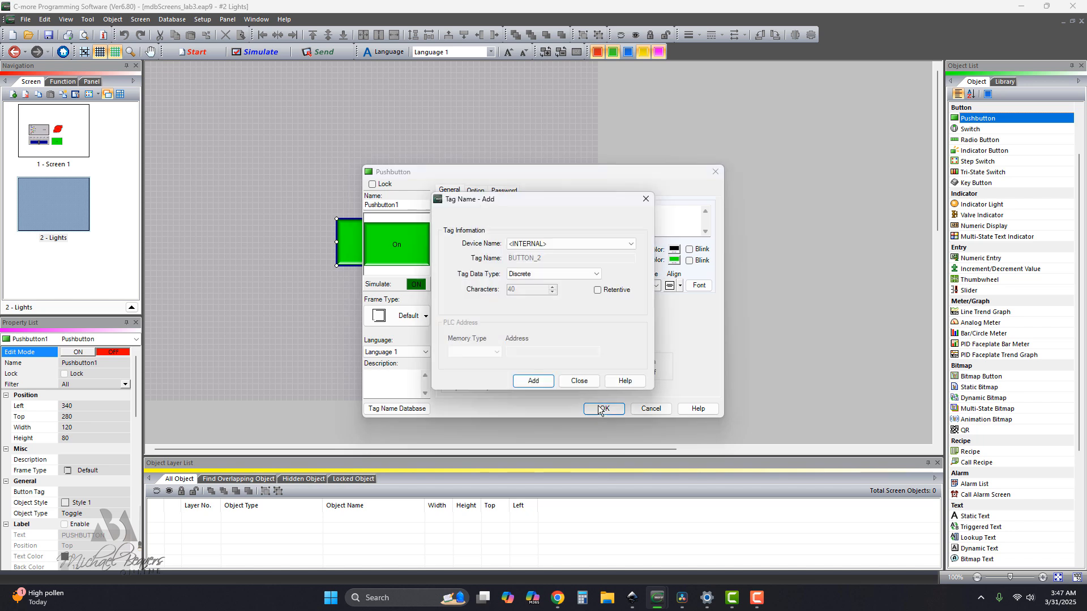
pyautogui.click(533, 382)
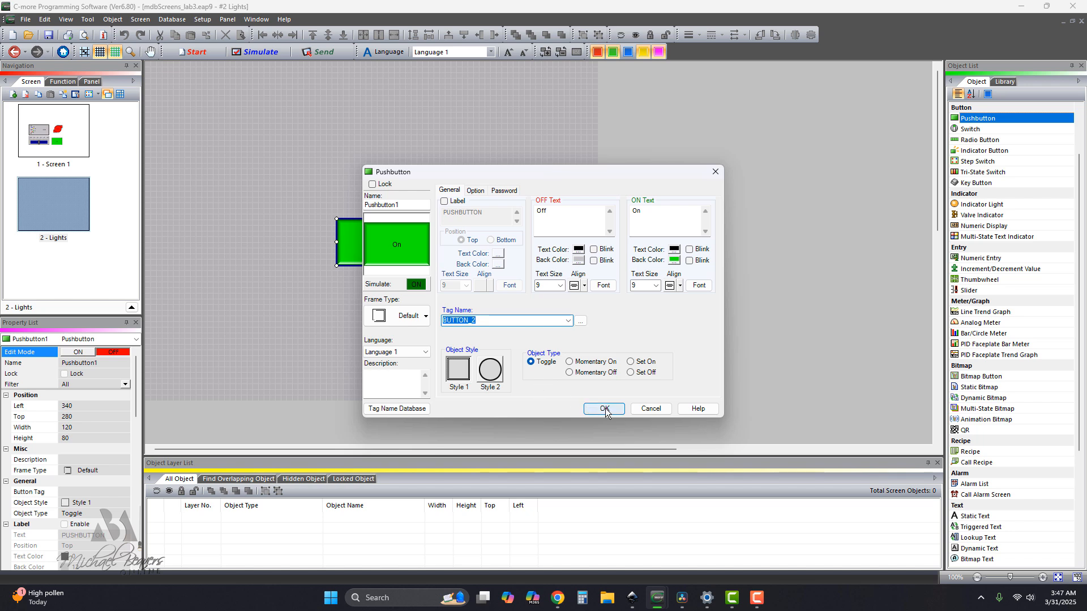
pyautogui.click(604, 408)
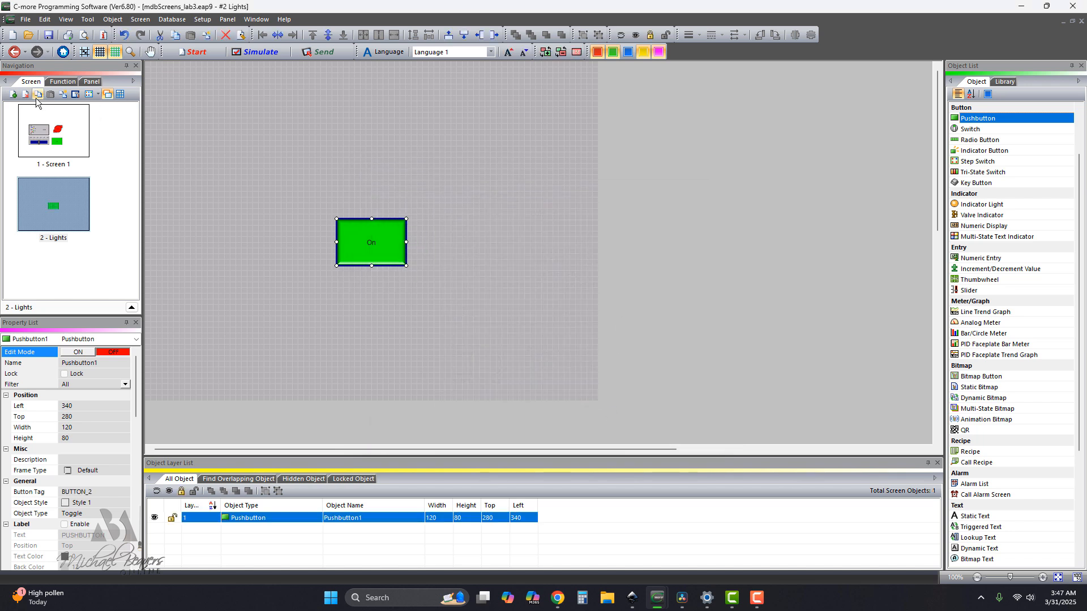
# Create screen number 3 named Alarm with the yellow background color 24.
pyautogui.click(13, 94)
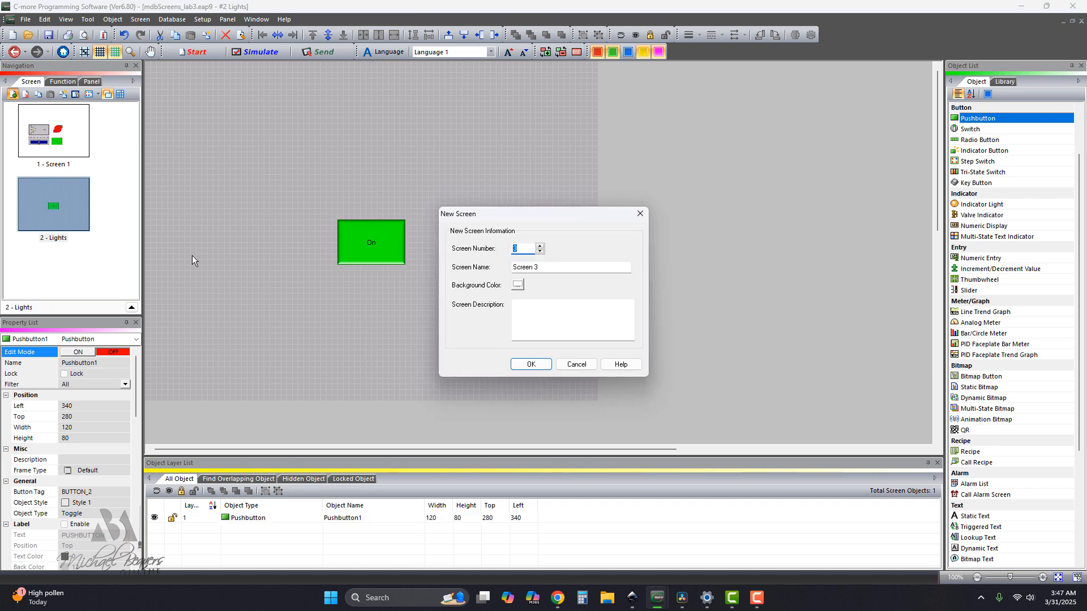
pyautogui.click(542, 266)
pyautogui.moveTo(542, 267); pyautogui.dragTo(505, 273)
pyautogui.write('Ala')
pyautogui.click(518, 284)
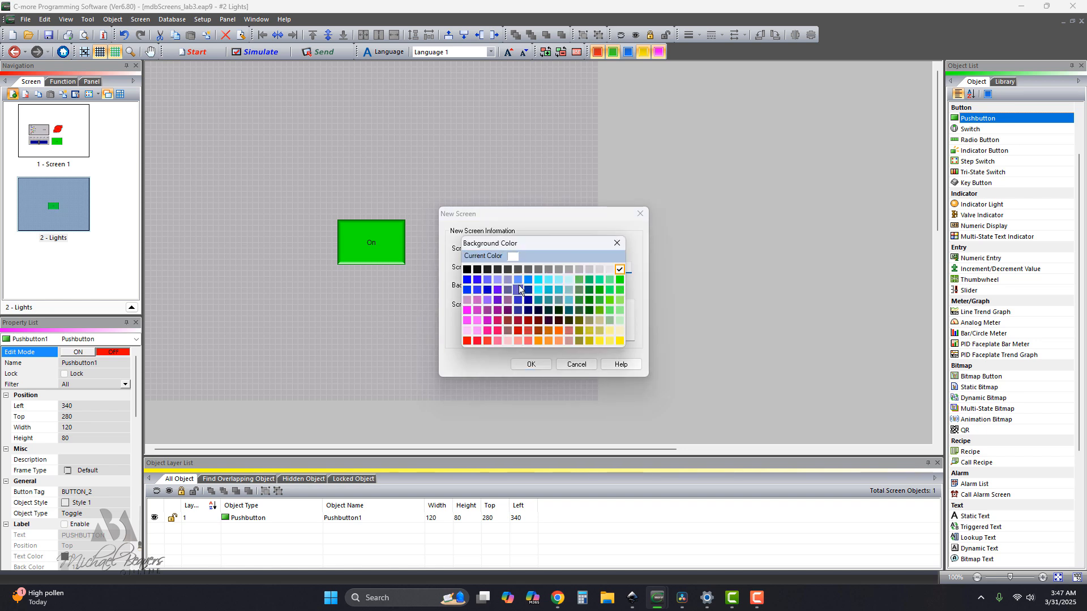
pyautogui.click(620, 340)
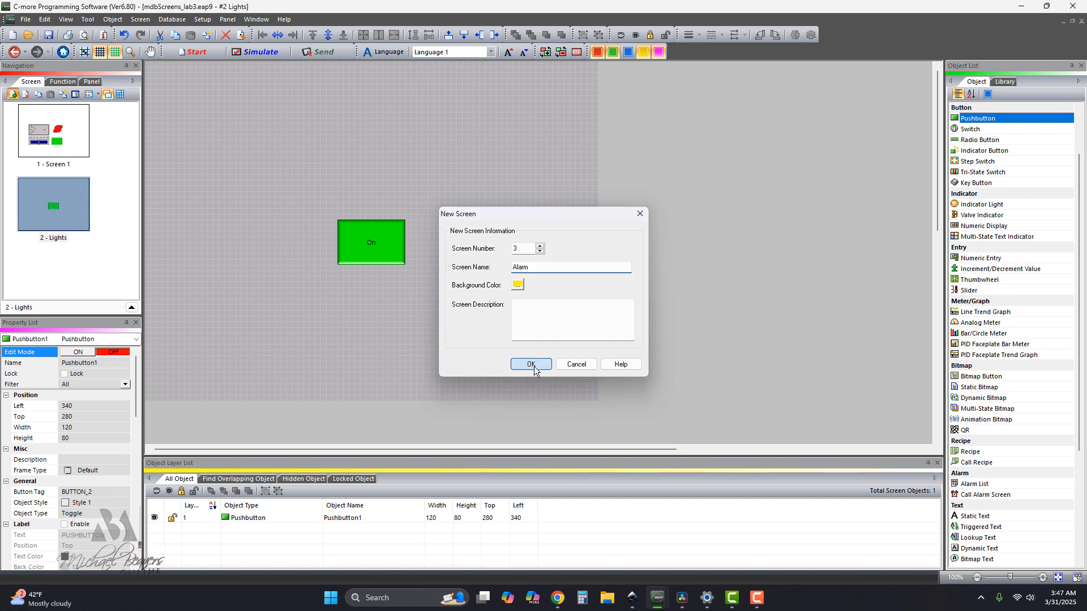
pyautogui.click(531, 364)
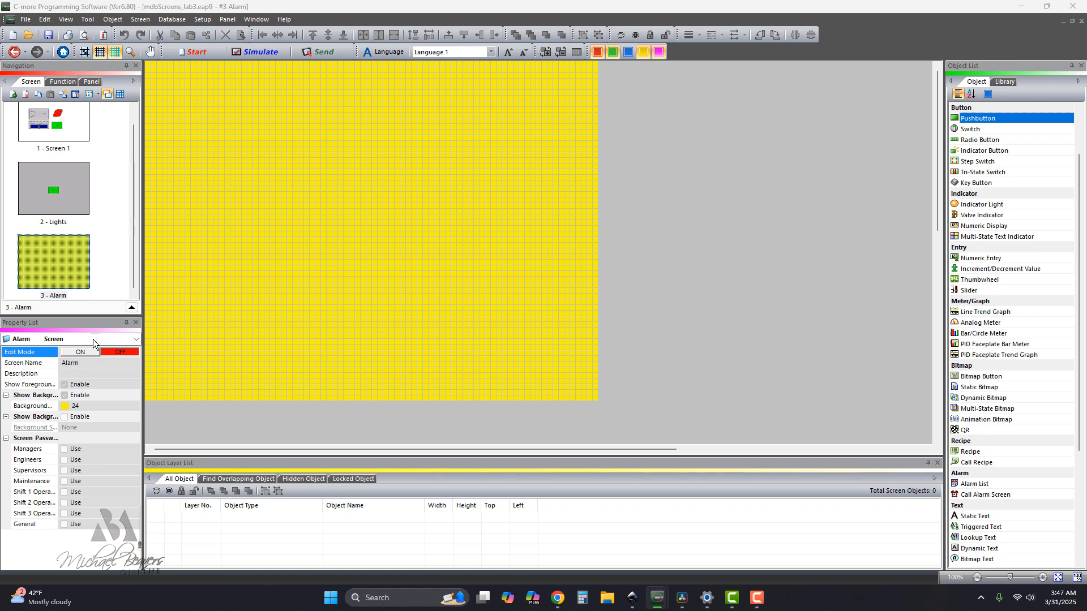
# Create screen number 4 named Main with the gray background color 11.
pyautogui.click(12, 94)
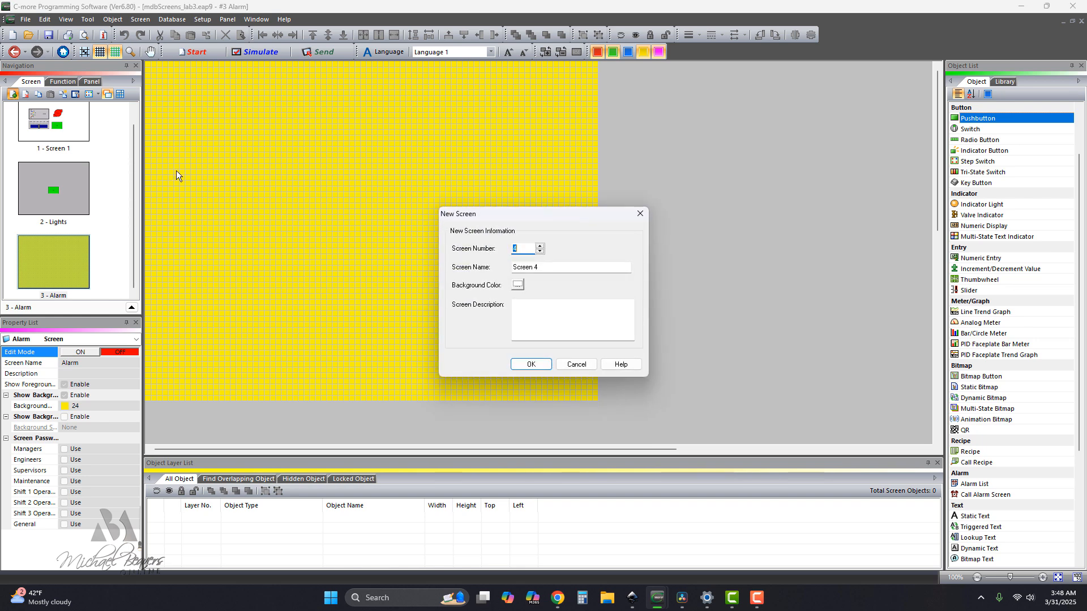
pyautogui.moveTo(538, 267); pyautogui.dragTo(511, 269)
pyautogui.write('Main')
pyautogui.click(520, 285)
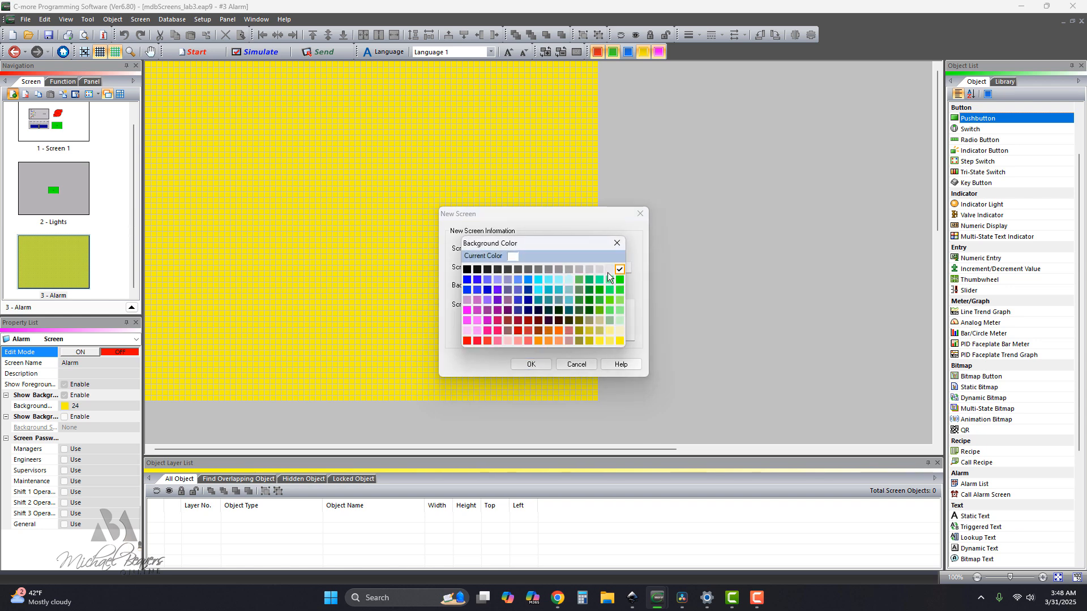
pyautogui.click(583, 270)
pyautogui.click(531, 364)
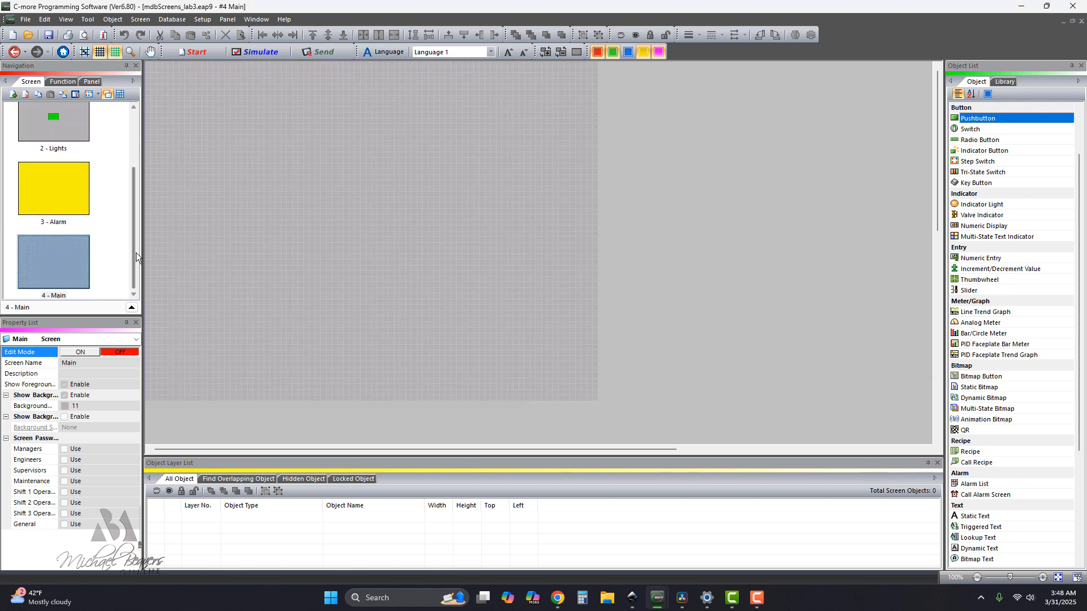
# Create screen number 5 named Pop-up with the gray background color 11.
pyautogui.click(13, 94)
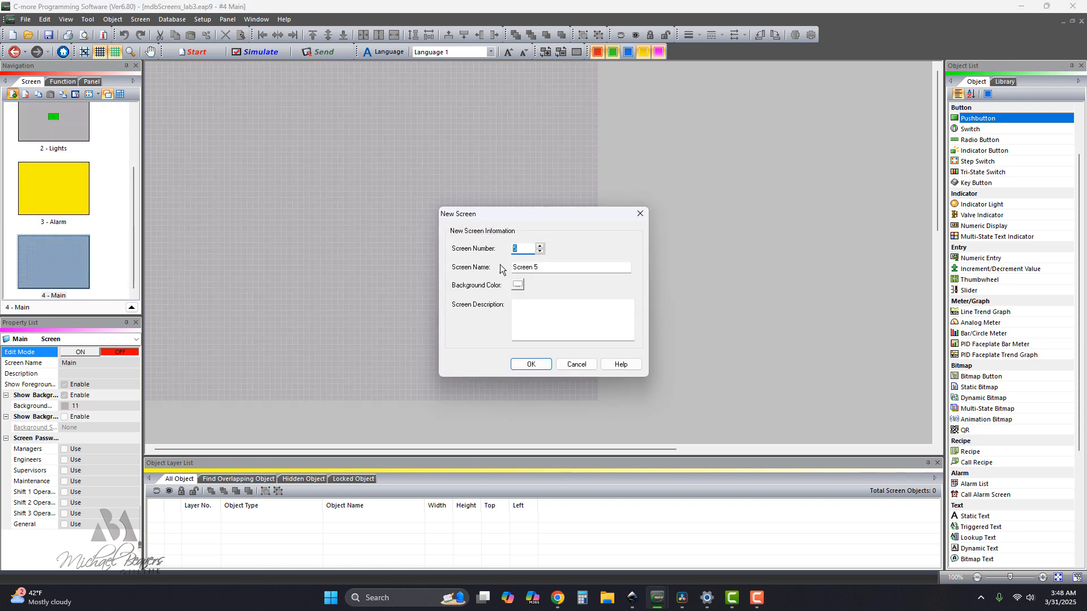
pyautogui.moveTo(541, 267); pyautogui.dragTo(508, 268)
pyautogui.write('Pop-up')
pyautogui.click(517, 286)
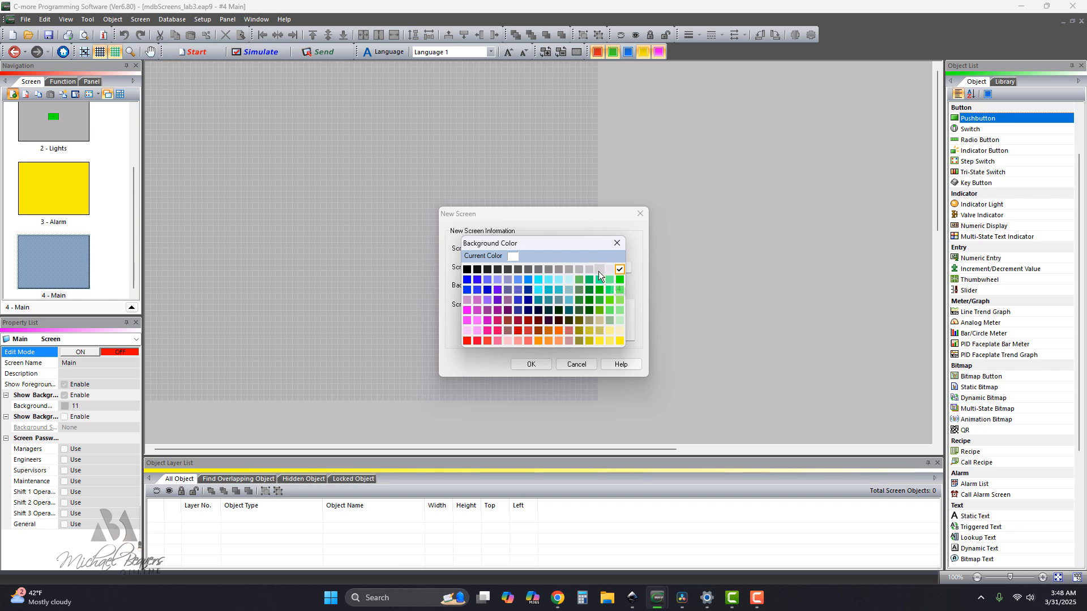
pyautogui.click(580, 270)
pyautogui.click(532, 364)
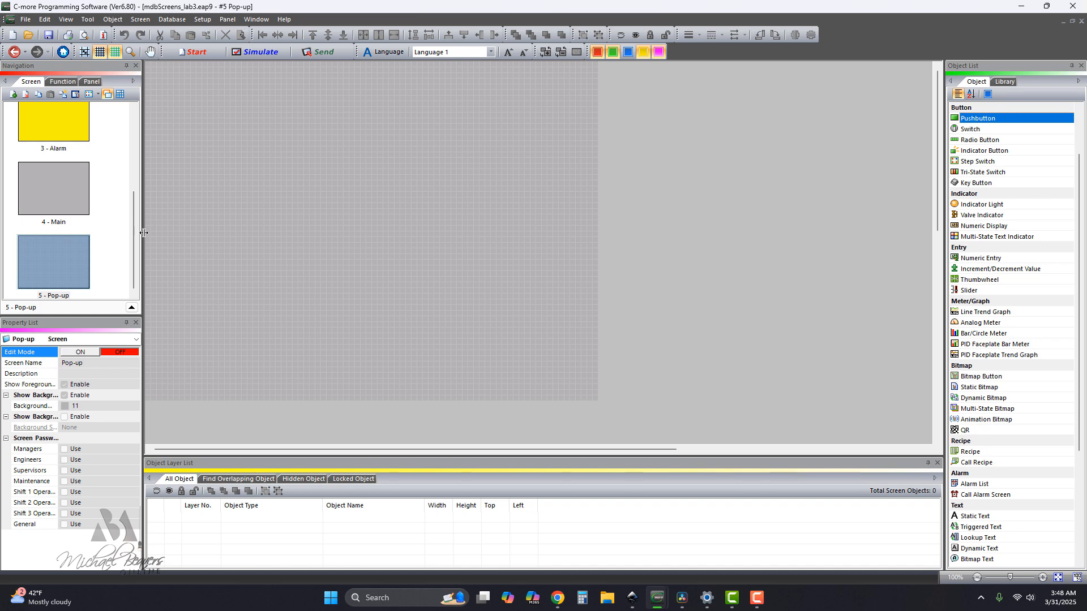
# Open screen 4, Main, for editing.
pyautogui.moveTo(133, 250); pyautogui.dragTo(143, 184)
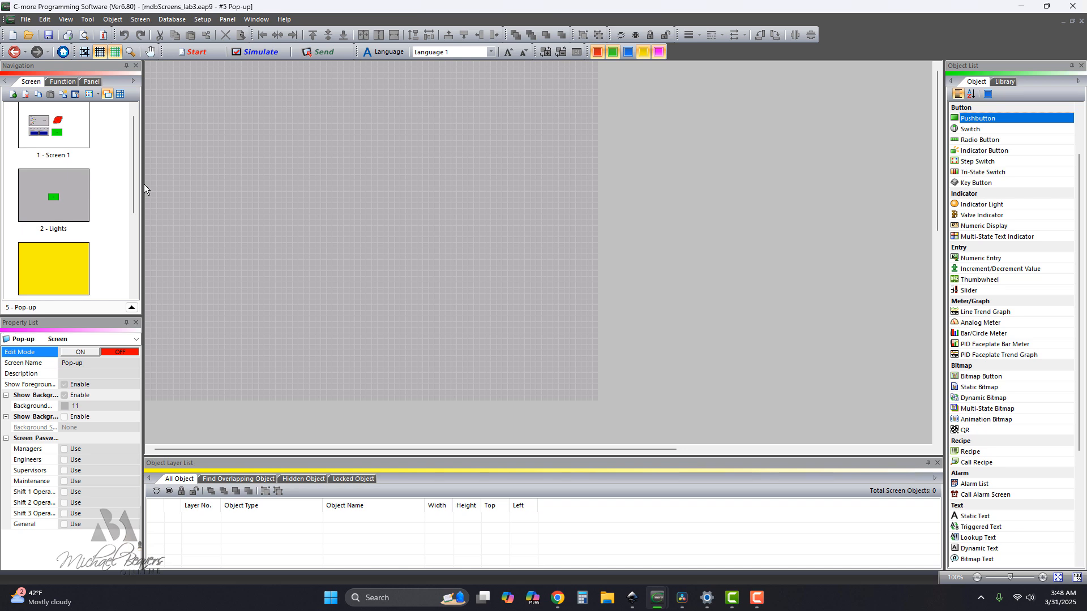
pyautogui.moveTo(133, 187); pyautogui.dragTo(142, 245)
pyautogui.click(64, 247)
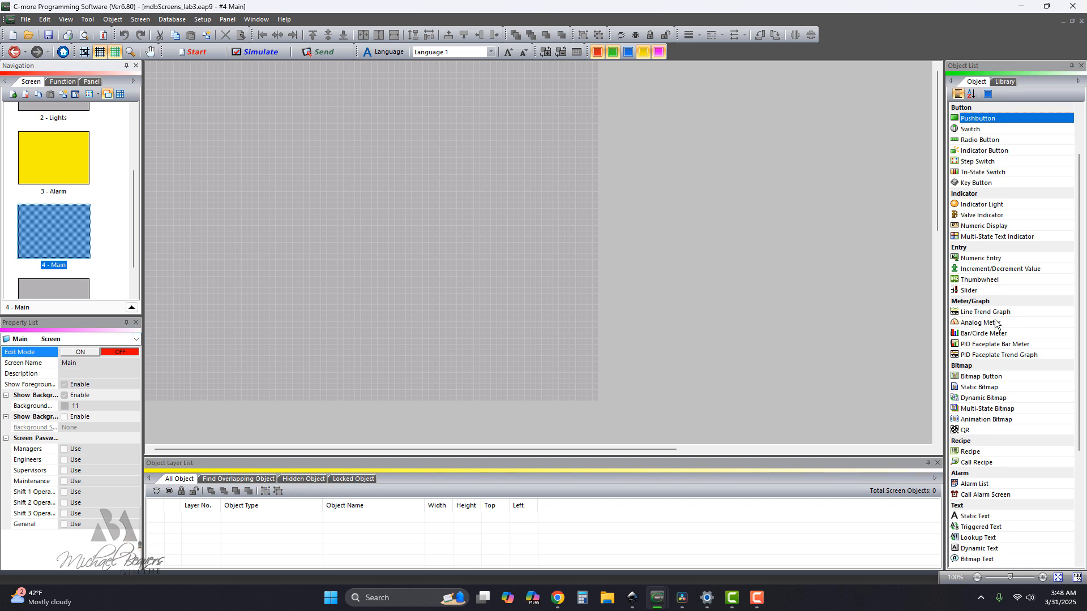
# Add a static Screen Selector with screen-name buttons near the bottom centre of the Main screen and stretch it to about 340 by 80.
pyautogui.scroll(-4, 975, 340)
pyautogui.scroll(-1, 975, 342)
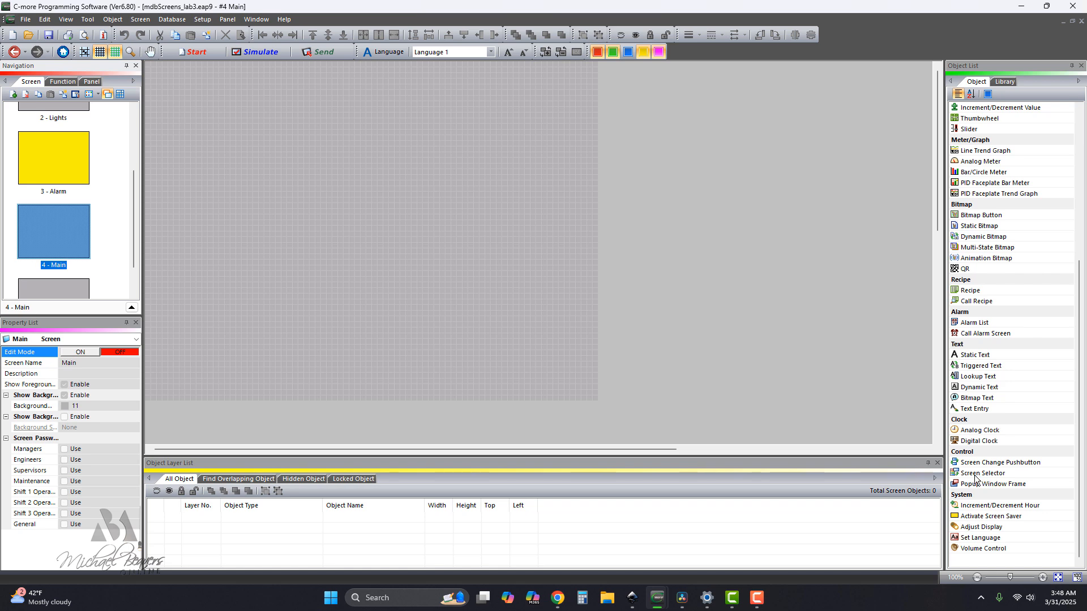
pyautogui.moveTo(974, 477); pyautogui.dragTo(717, 430)
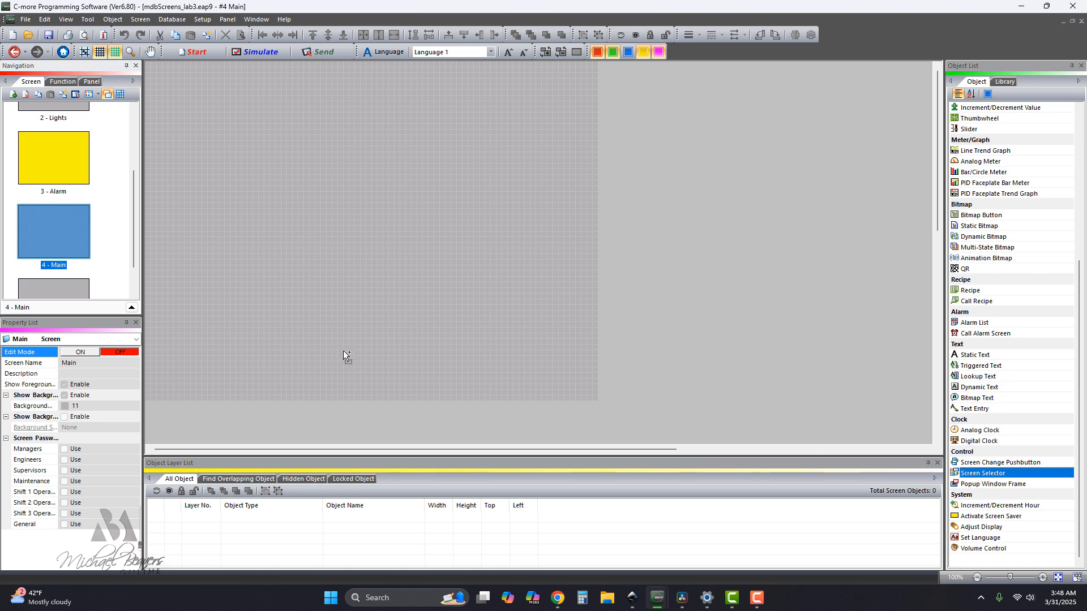
pyautogui.moveTo(423, 393); pyautogui.dragTo(423, 393)
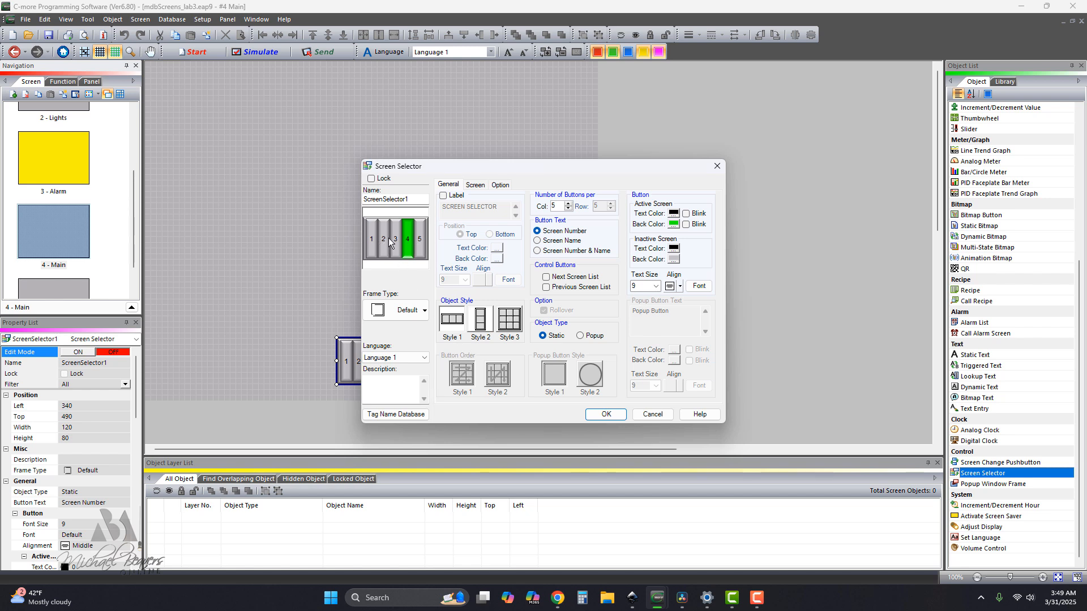
pyautogui.click(538, 241)
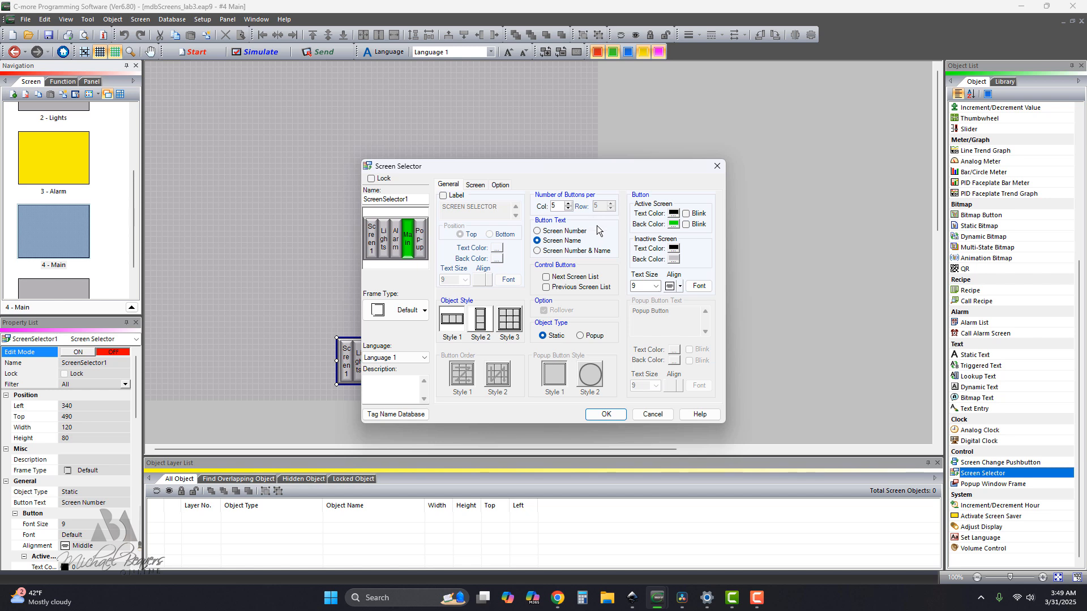
pyautogui.click(607, 415)
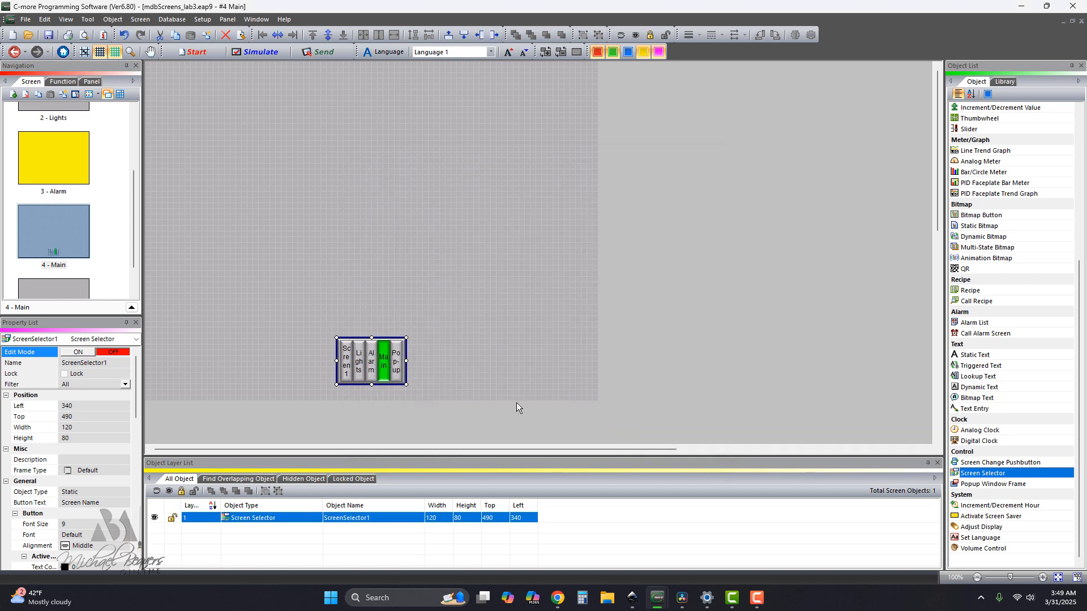
pyautogui.moveTo(406, 362); pyautogui.dragTo(474, 361)
pyautogui.moveTo(337, 361); pyautogui.dragTo(279, 360)
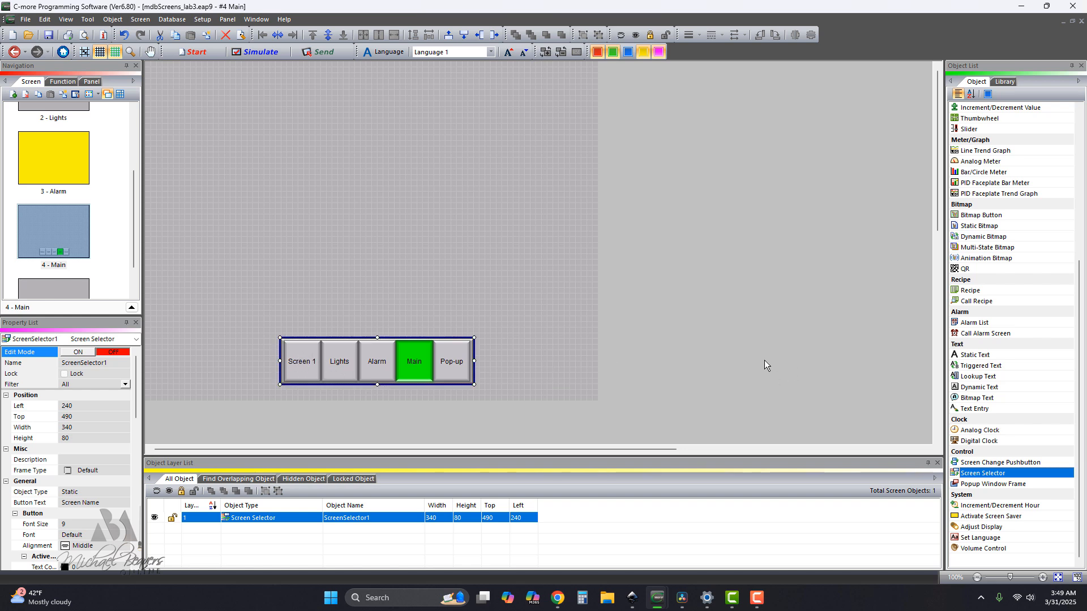
# Add a Screen Change Pushbutton beyond the selector's Pop-up end, with the text Next and going to the Forward Screen.
pyautogui.click(984, 463)
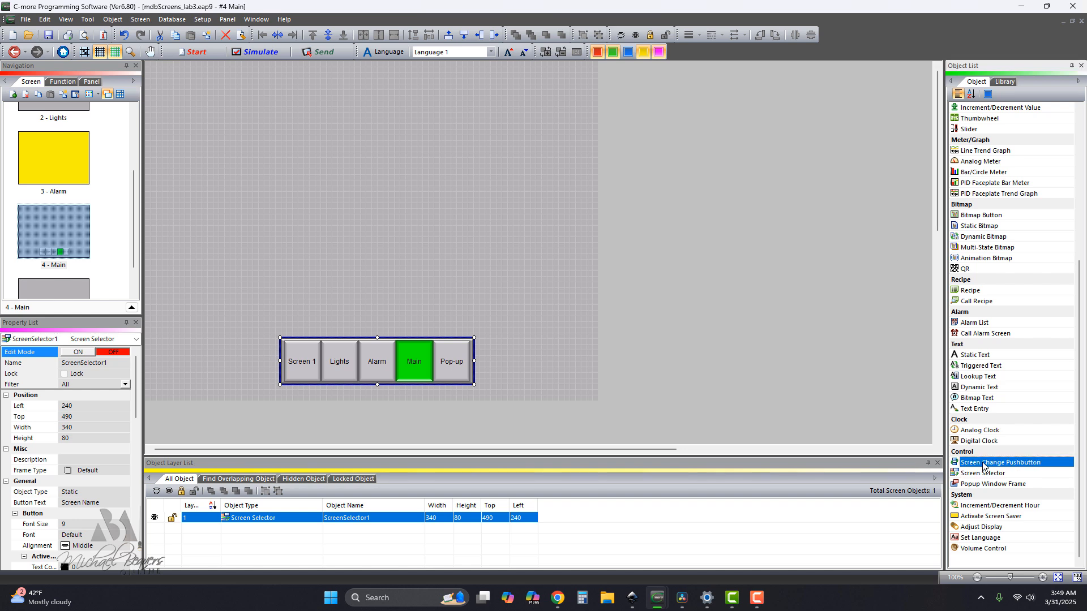
pyautogui.click(826, 440)
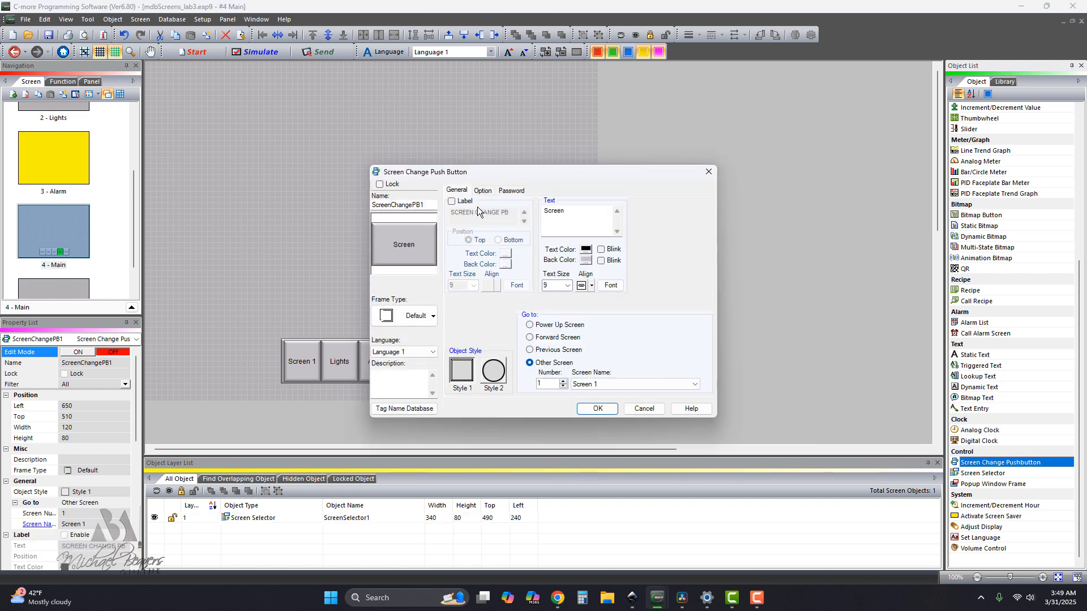
pyautogui.moveTo(568, 212); pyautogui.dragTo(544, 212)
pyautogui.write('Next')
pyautogui.click(531, 339)
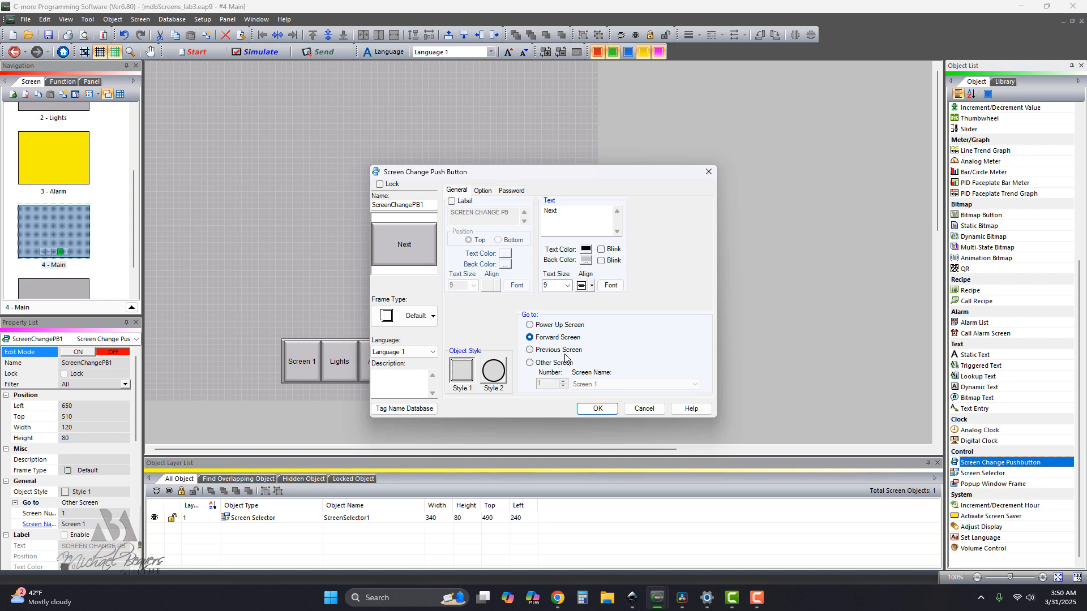
pyautogui.click(598, 409)
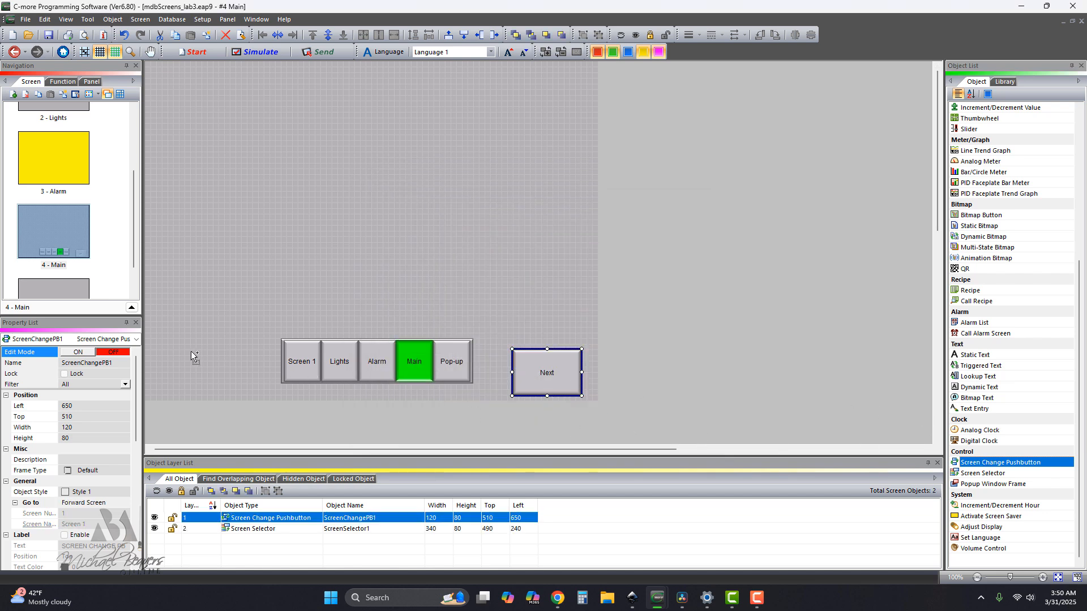
# Add a Screen Change Pushbutton before the selector's Screen 1 end, with the text Prev. and going to the Previous Screen.
pyautogui.click(205, 359)
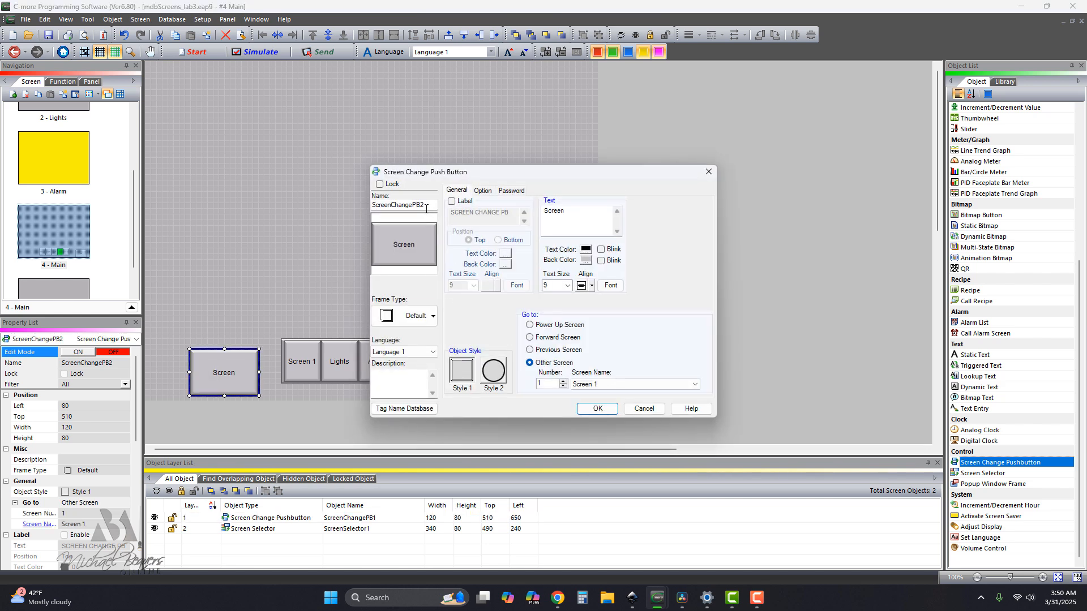
pyautogui.moveTo(570, 213); pyautogui.dragTo(539, 210)
pyautogui.write('Prev.')
pyautogui.click(531, 349)
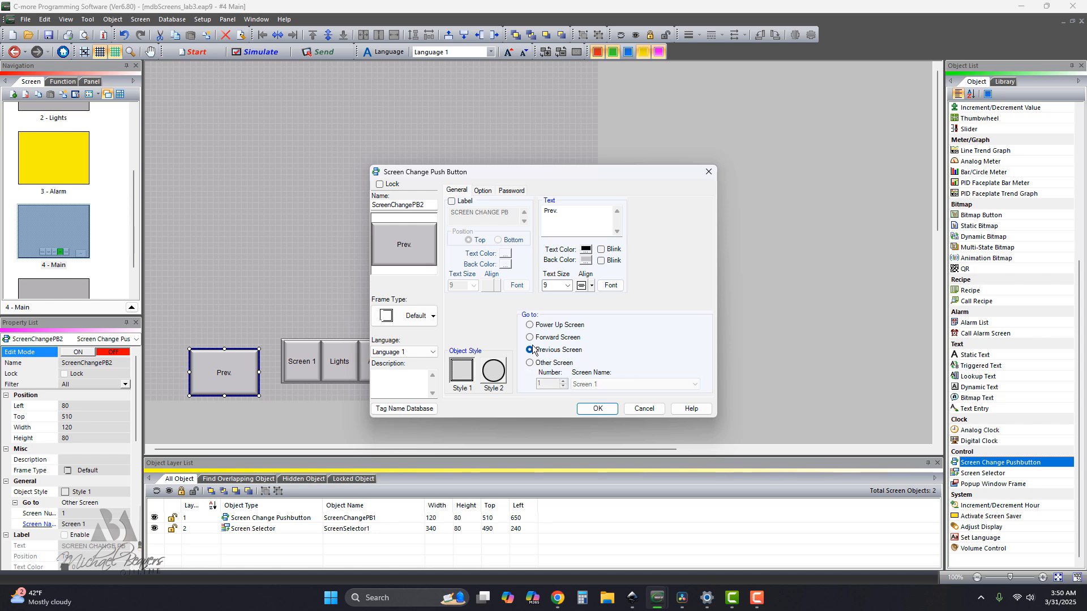
pyautogui.click(598, 408)
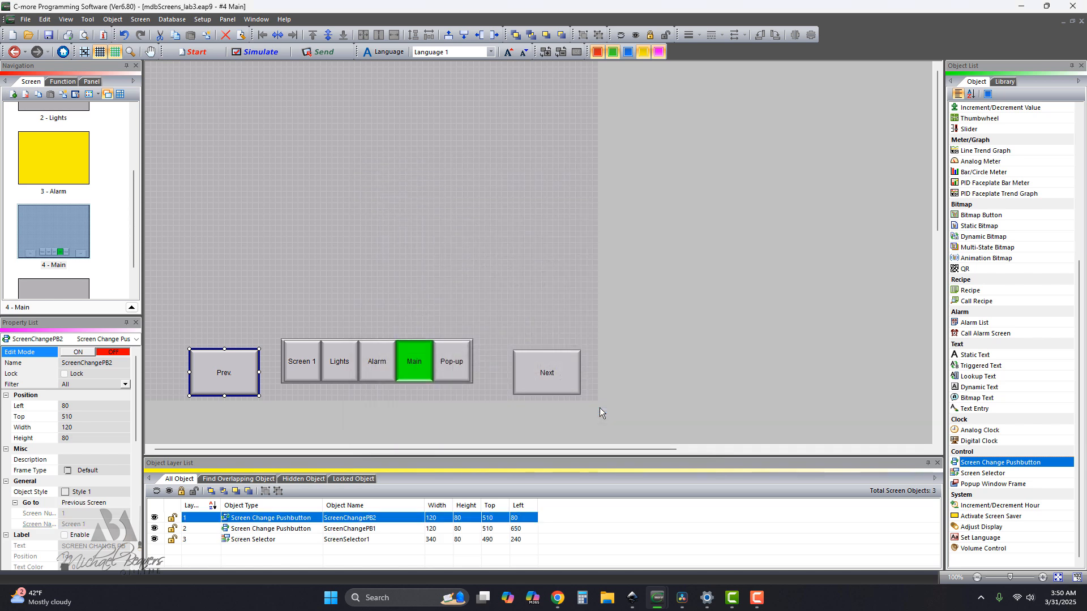
# Move the Prev. button outward to a left position of about 30, keeping its height on the screen.
pyautogui.moveTo(229, 377); pyautogui.dragTo(207, 378)
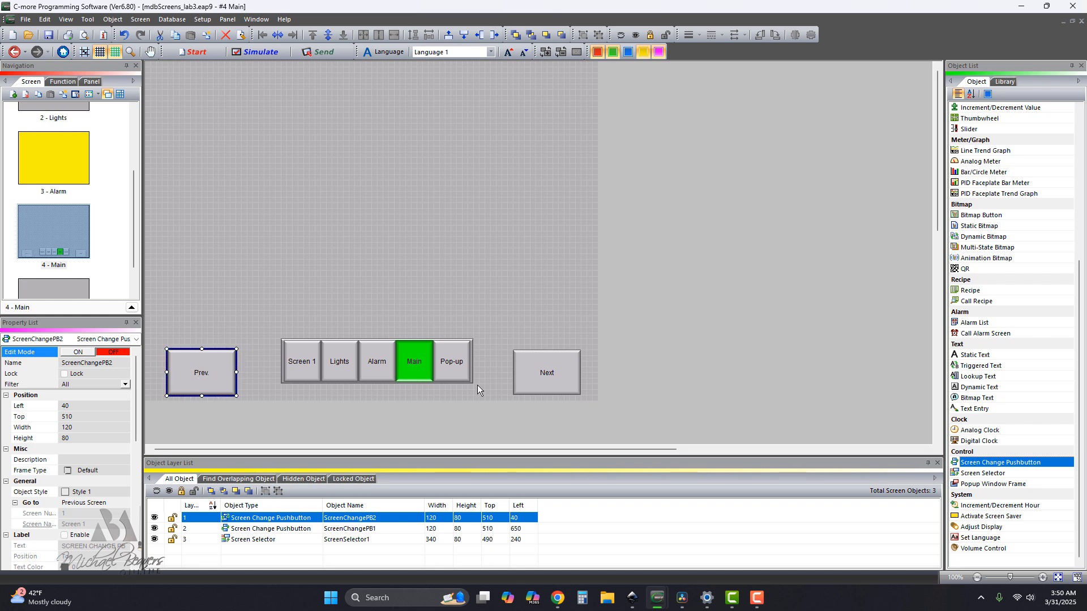
pyautogui.click(541, 375)
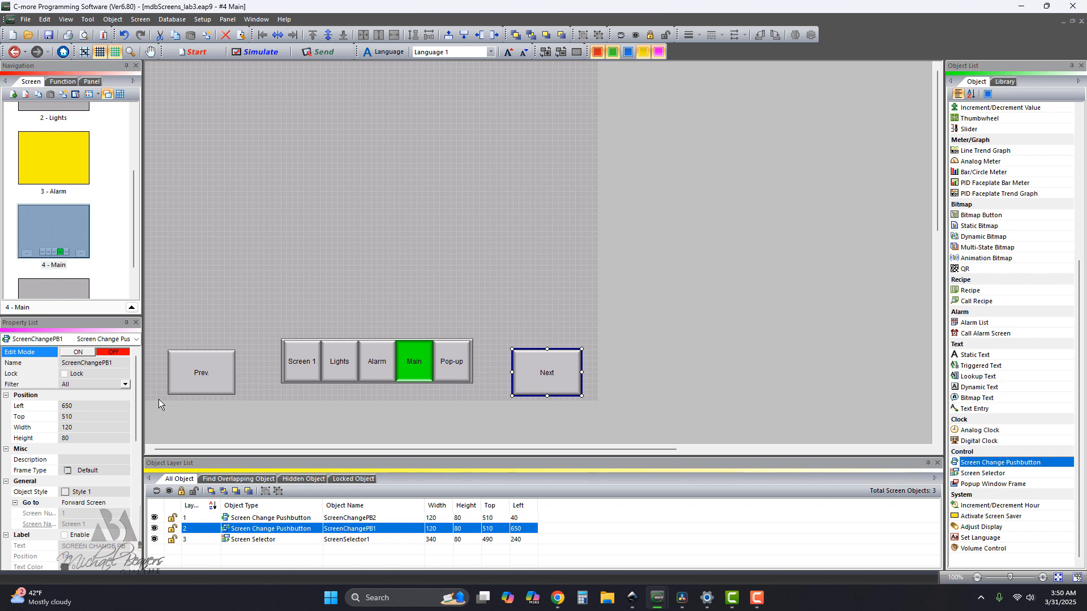
pyautogui.moveTo(196, 382); pyautogui.dragTo(191, 382)
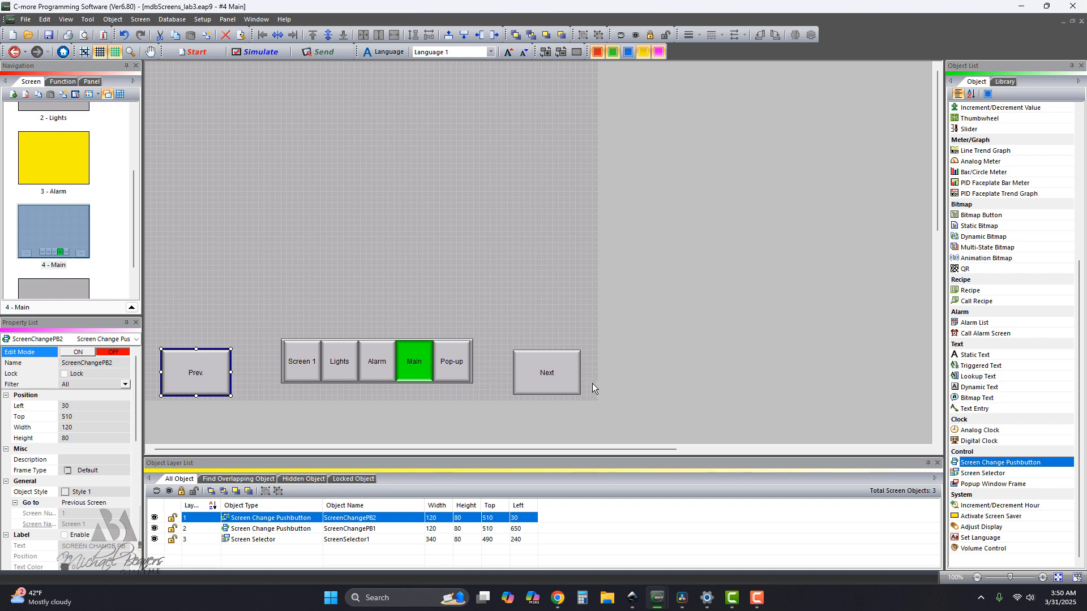
# Widen the screen selector on both sides to about 460, filling the space between the Prev. and Next buttons.
pyautogui.click(352, 372)
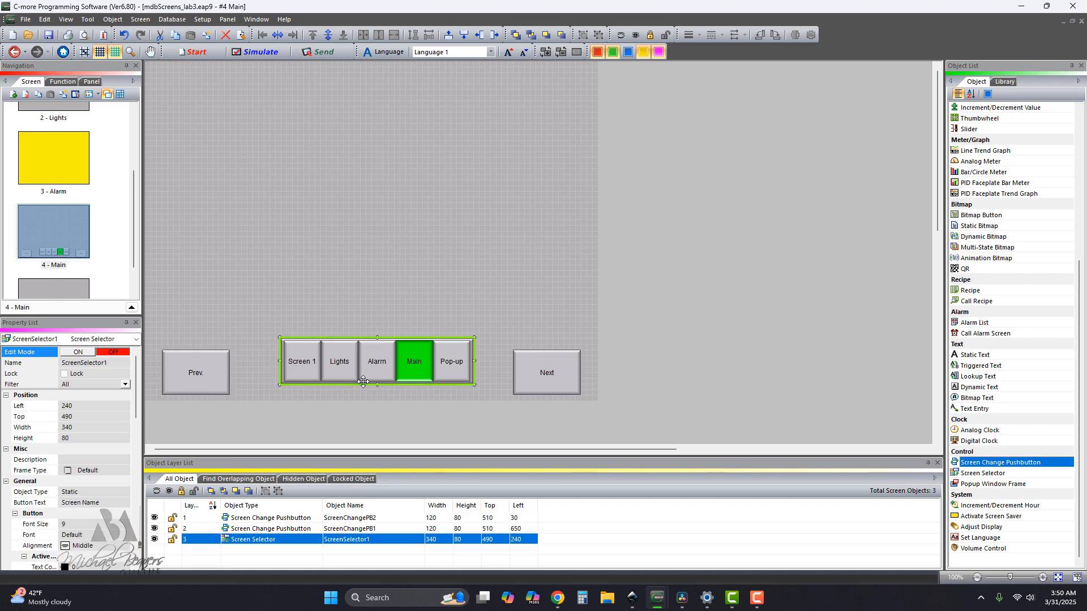
pyautogui.moveTo(475, 361); pyautogui.dragTo(499, 361)
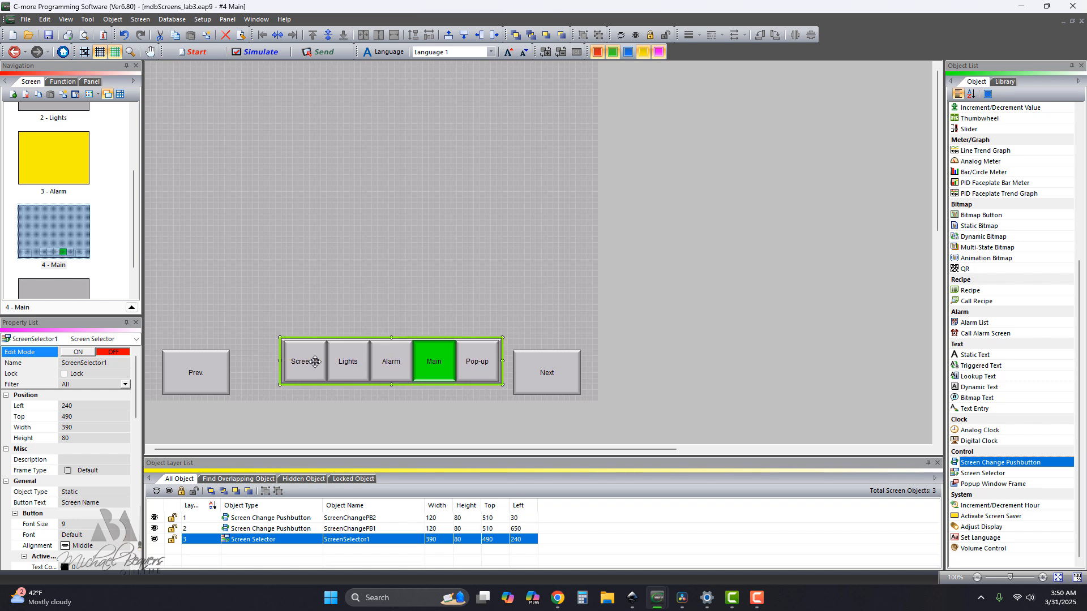
pyautogui.moveTo(280, 361); pyautogui.dragTo(243, 362)
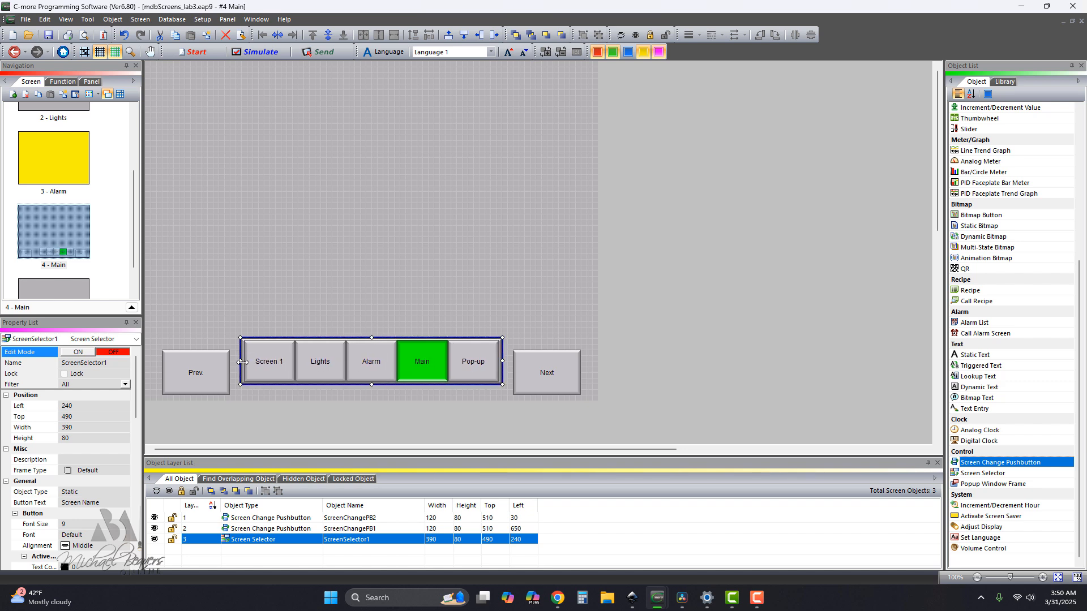
# Align the bottom edges of the Prev. button, the screen selector and the Next button.
pyautogui.click(205, 385)
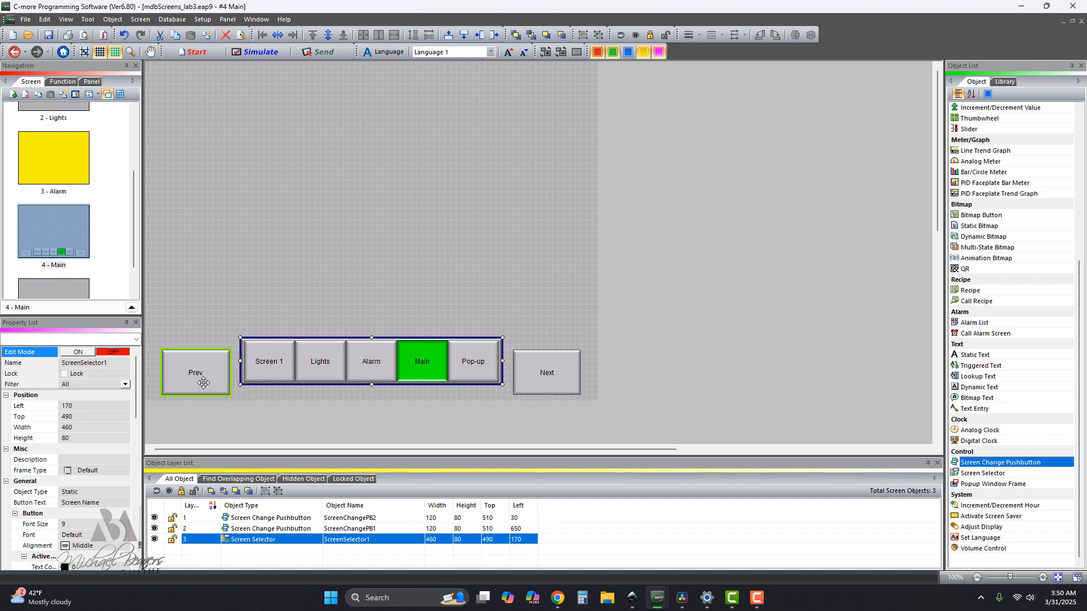
pyautogui.keyDown('shift'); pyautogui.click(289, 375); pyautogui.keyUp('shift')
pyautogui.keyDown('shift'); pyautogui.click(546, 371); pyautogui.keyUp('shift')
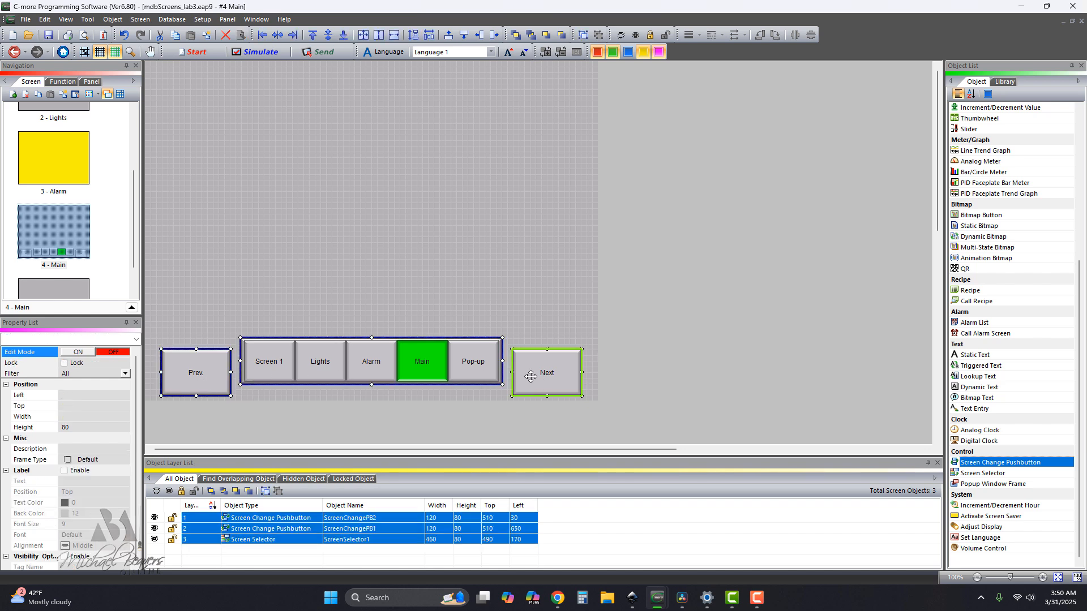
pyautogui.click(343, 36)
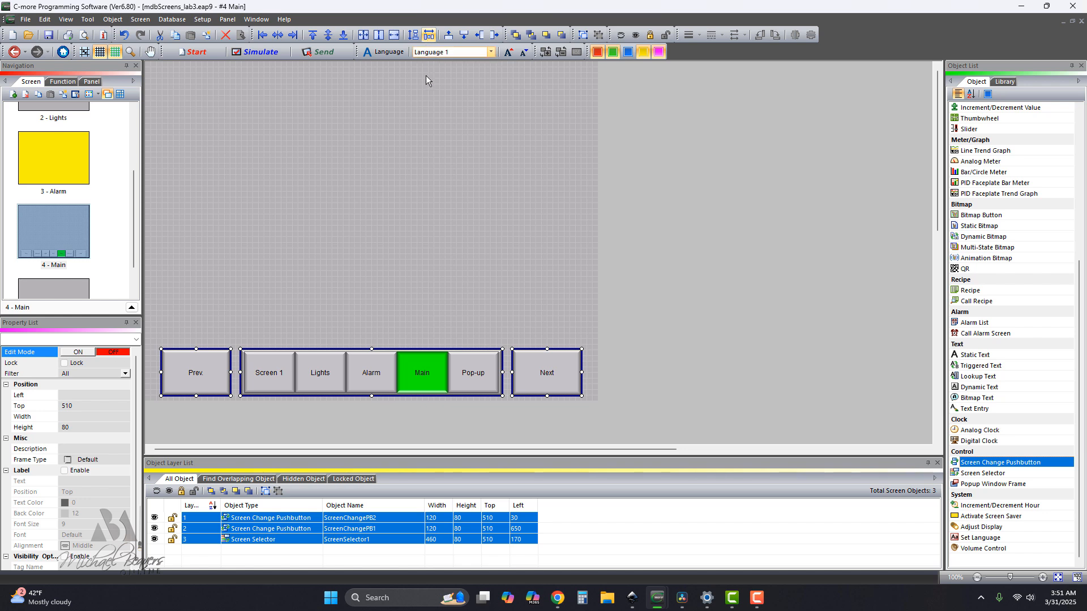
pyautogui.click(416, 240)
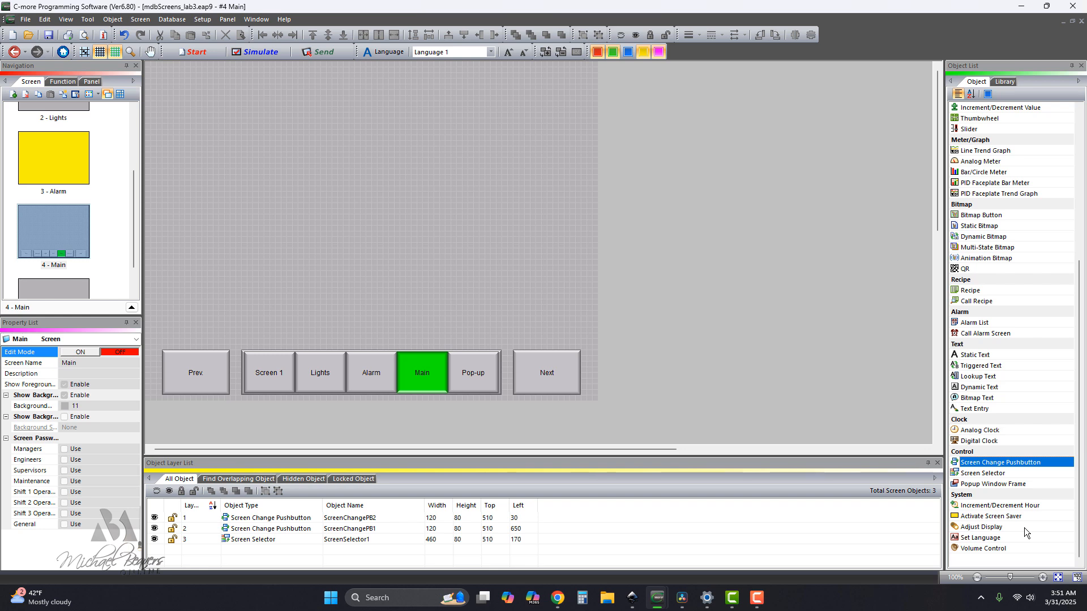
# Add a frameless 12-hour Digital Clock showing Time and Date in the Main screen's upper right corner, sized about 120 by 40.
pyautogui.click(975, 441)
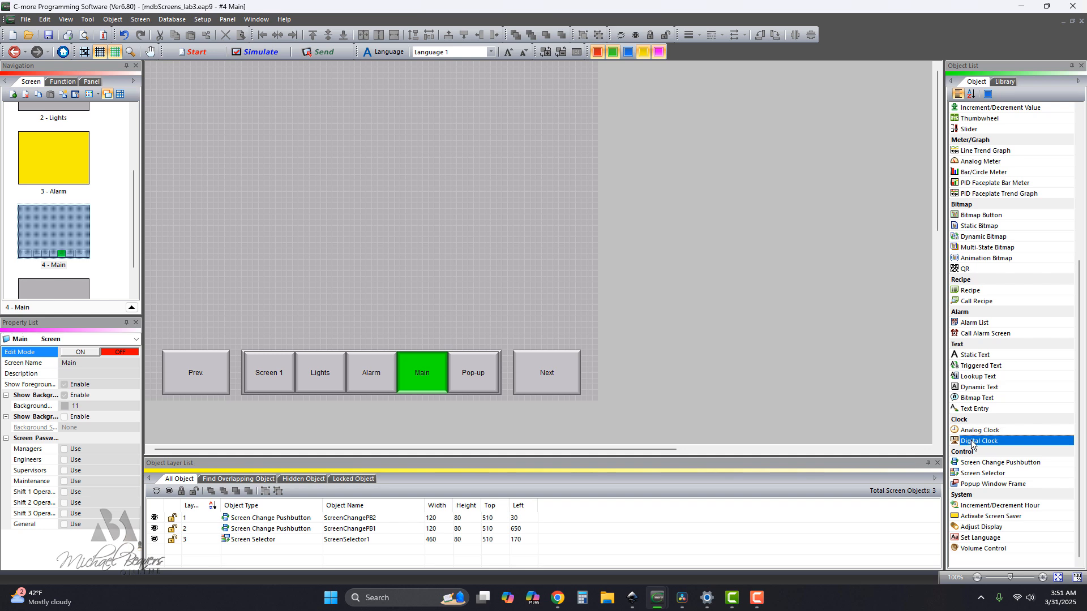
pyautogui.click(551, 79)
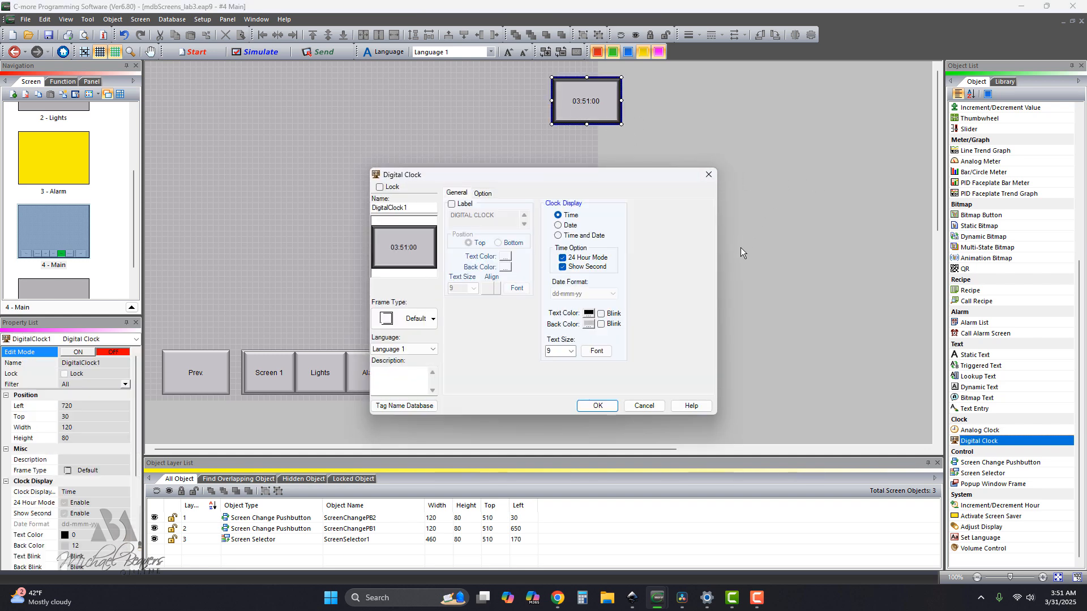
pyautogui.click(563, 259)
pyautogui.click(559, 236)
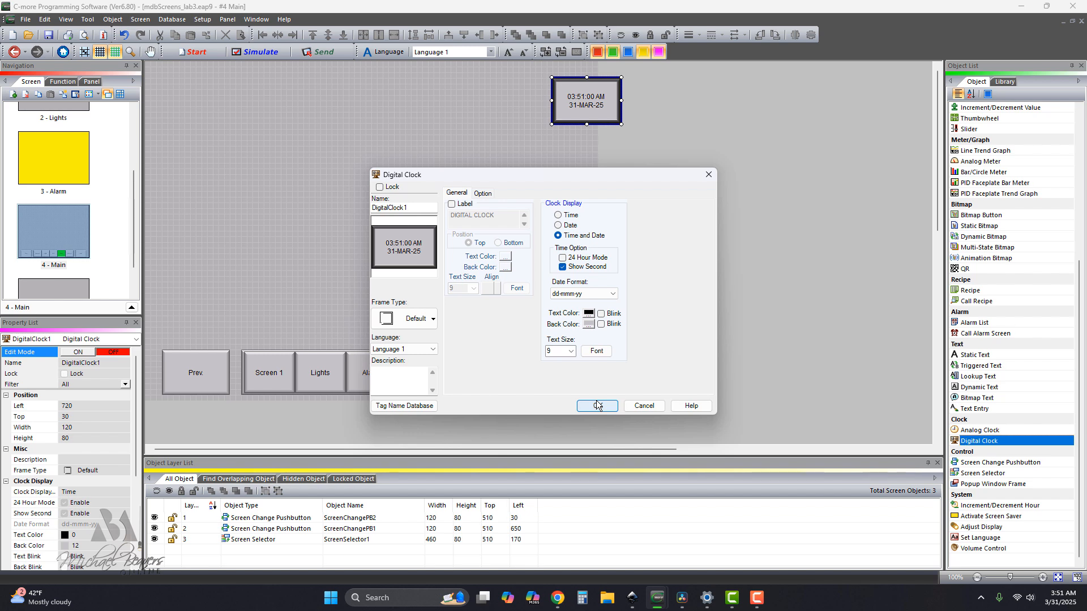
pyautogui.click(386, 320)
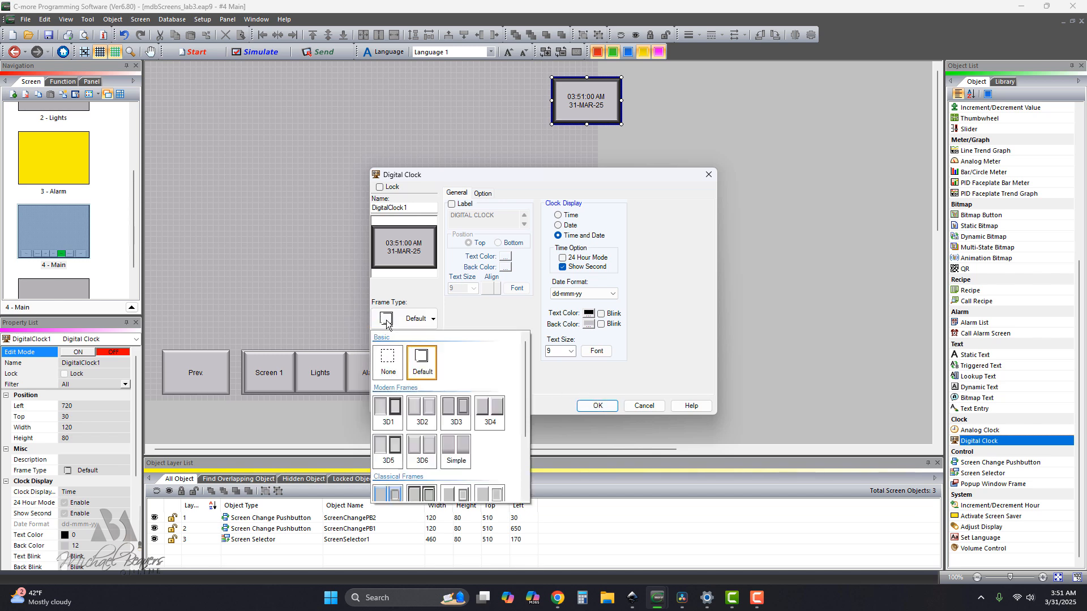
pyautogui.click(390, 360)
pyautogui.click(598, 406)
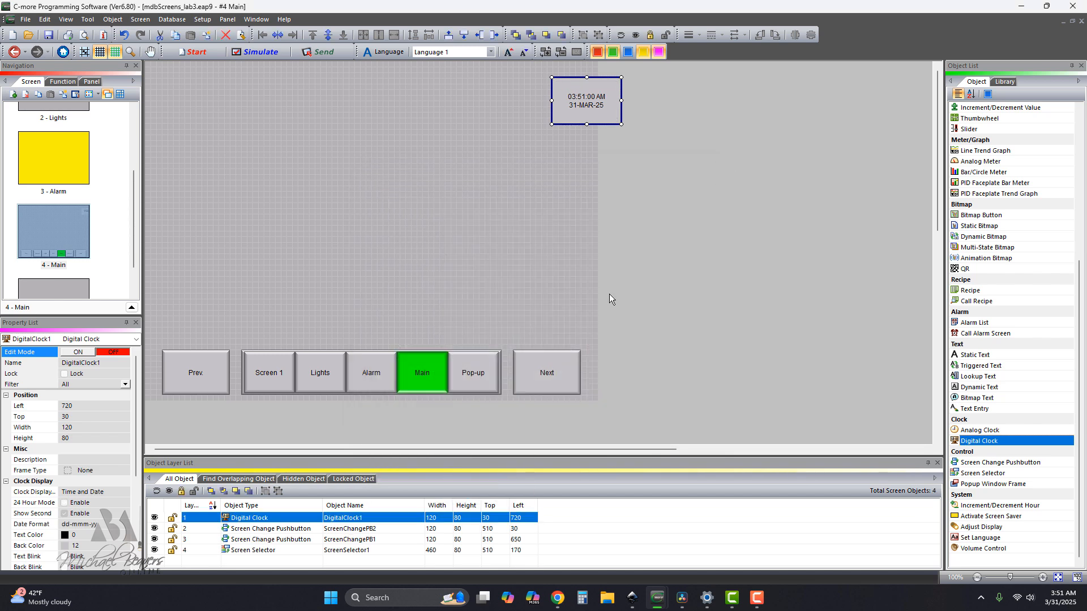
pyautogui.moveTo(589, 106); pyautogui.dragTo(551, 87)
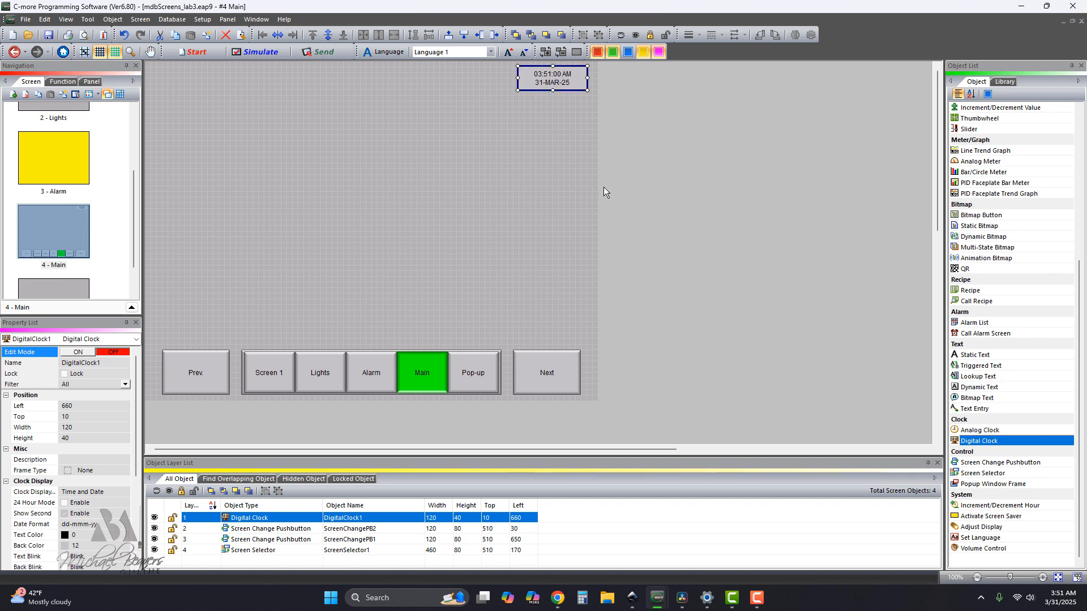
# Add a transparent Static Text object below the clock, reading the owner's first name in possessive form followed by HMI.
pyautogui.moveTo(983, 358); pyautogui.dragTo(543, 156)
pyautogui.moveTo(491, 216); pyautogui.dragTo(457, 216)
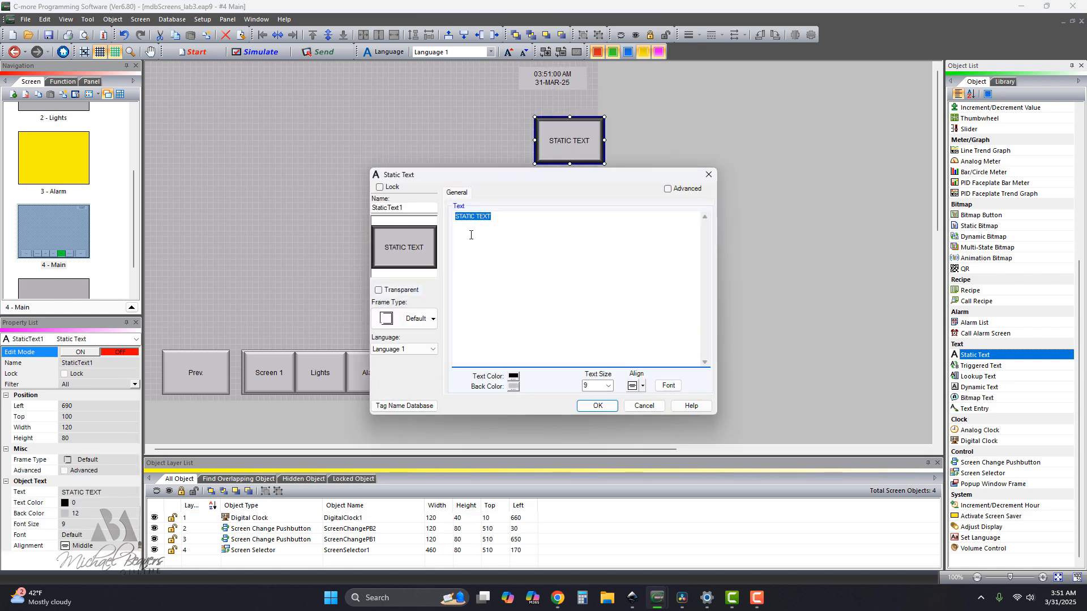
pyautogui.write('Michael')
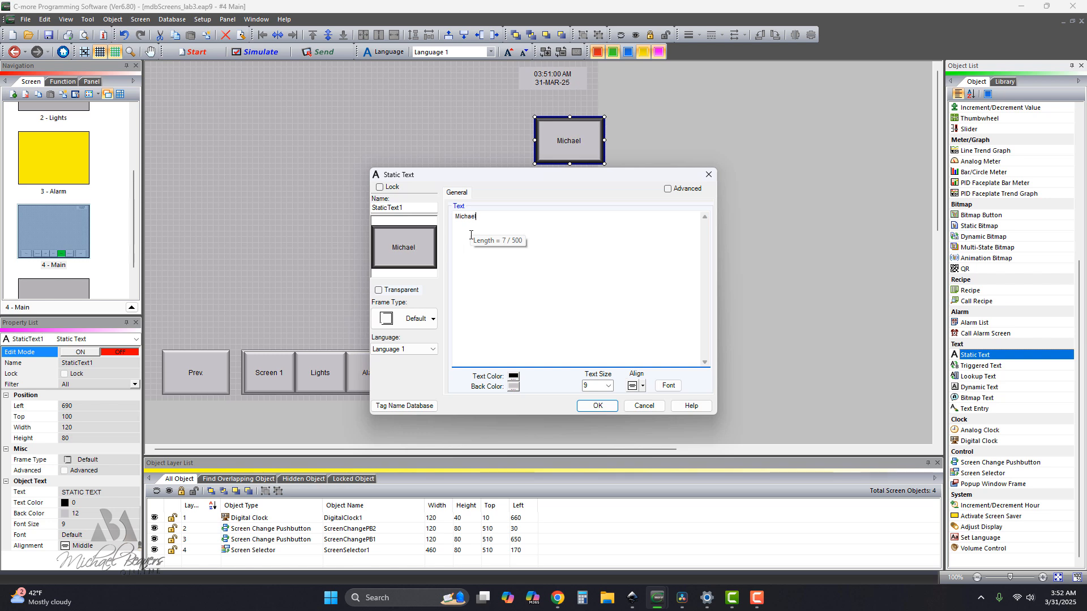
pyautogui.write('s Scree')
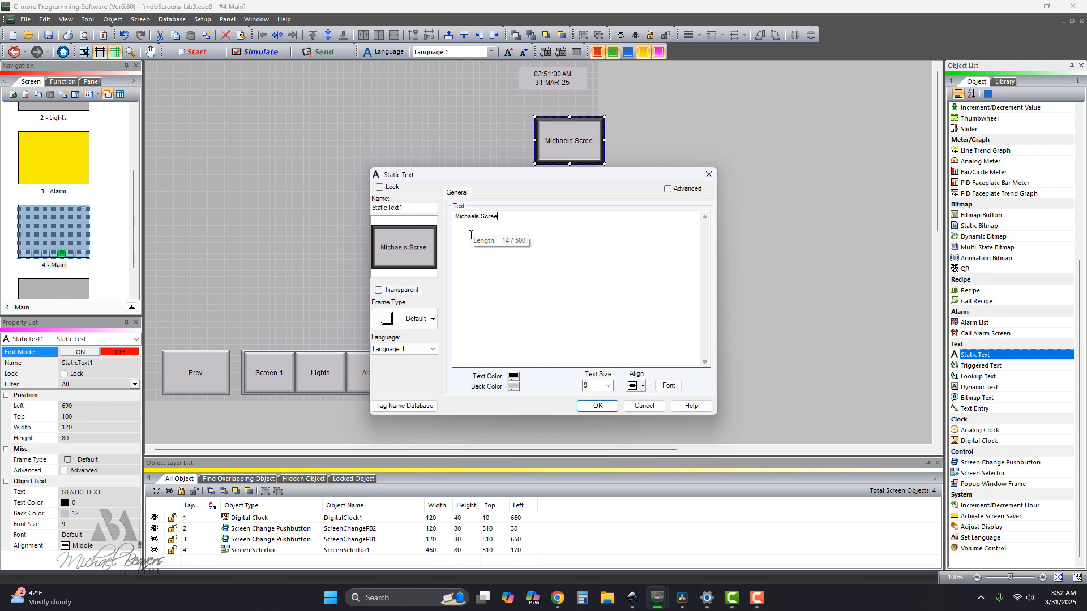
pyautogui.press('BackSpace')
pyautogui.press('BackSpace')
pyautogui.press('BackSpace')
pyautogui.press('BackSpace')
pyautogui.press('BackSpace')
pyautogui.write('HMI')
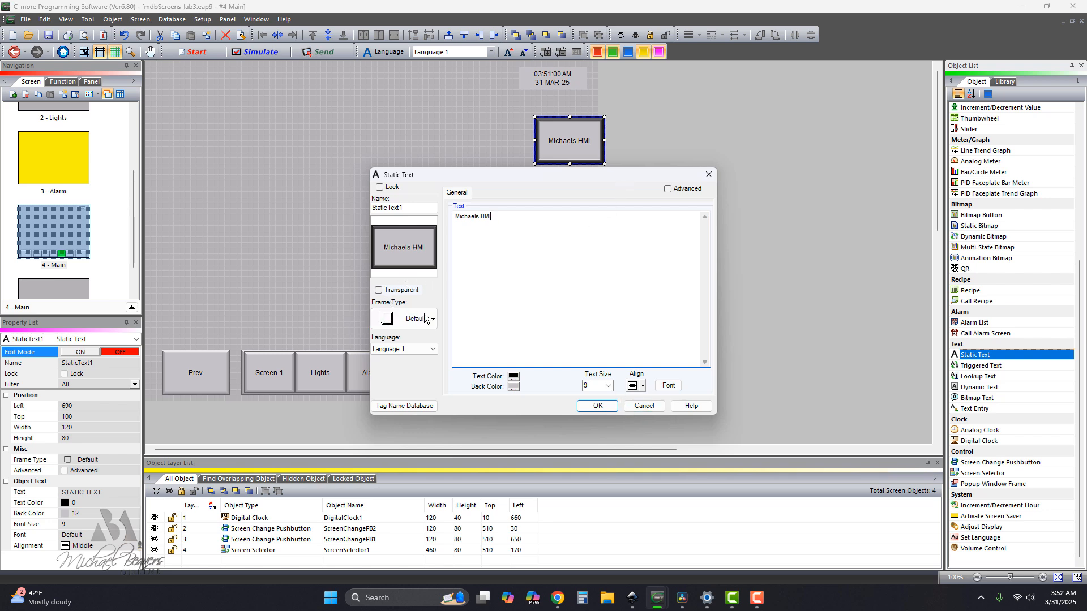
pyautogui.click(378, 289)
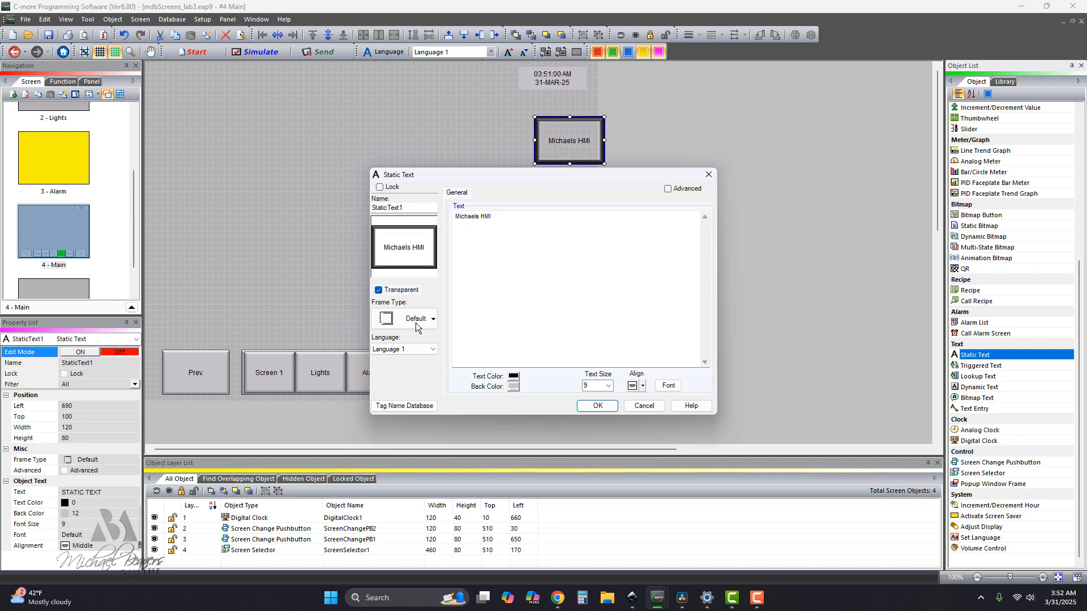
pyautogui.click(601, 408)
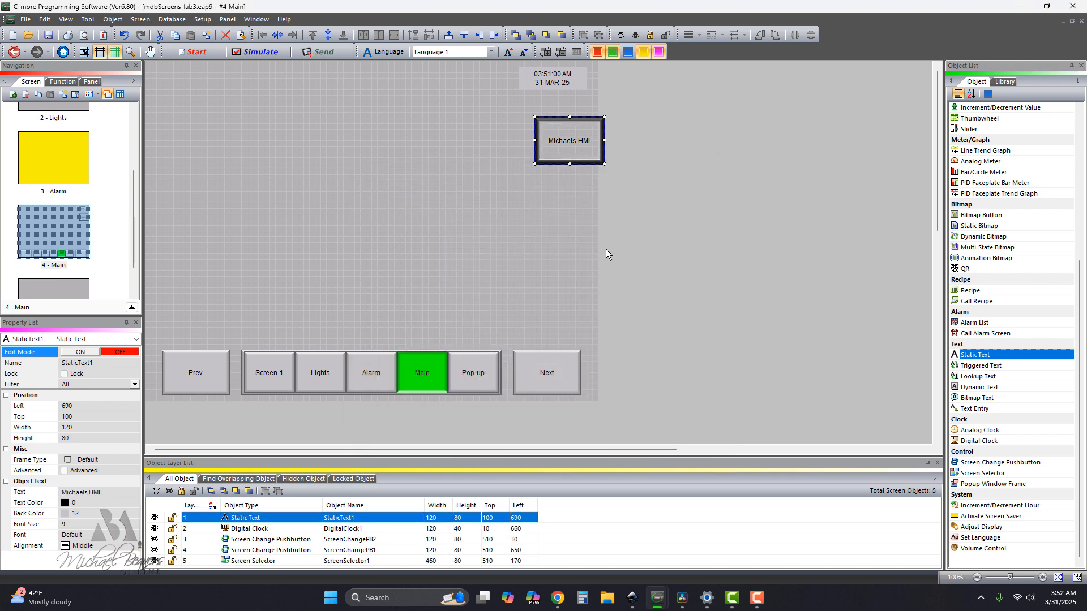
# Place the title text directly below the clock, shrink its height to about 40, and set its frame type to None.
pyautogui.moveTo(575, 141); pyautogui.dragTo(553, 119)
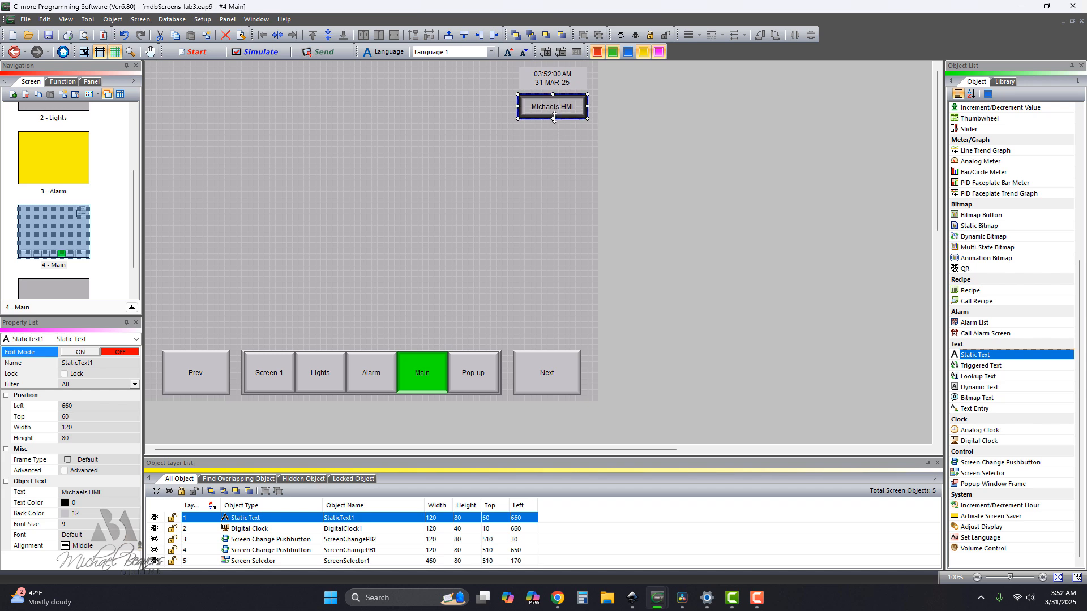
pyautogui.doubleClick(557, 107)
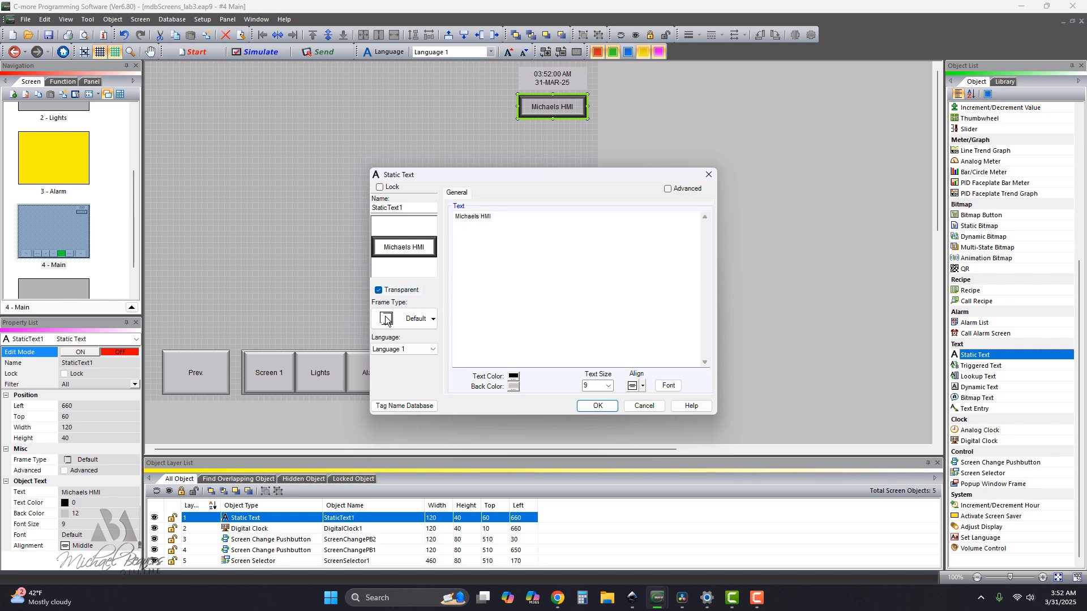
pyautogui.click(388, 320)
pyautogui.click(392, 369)
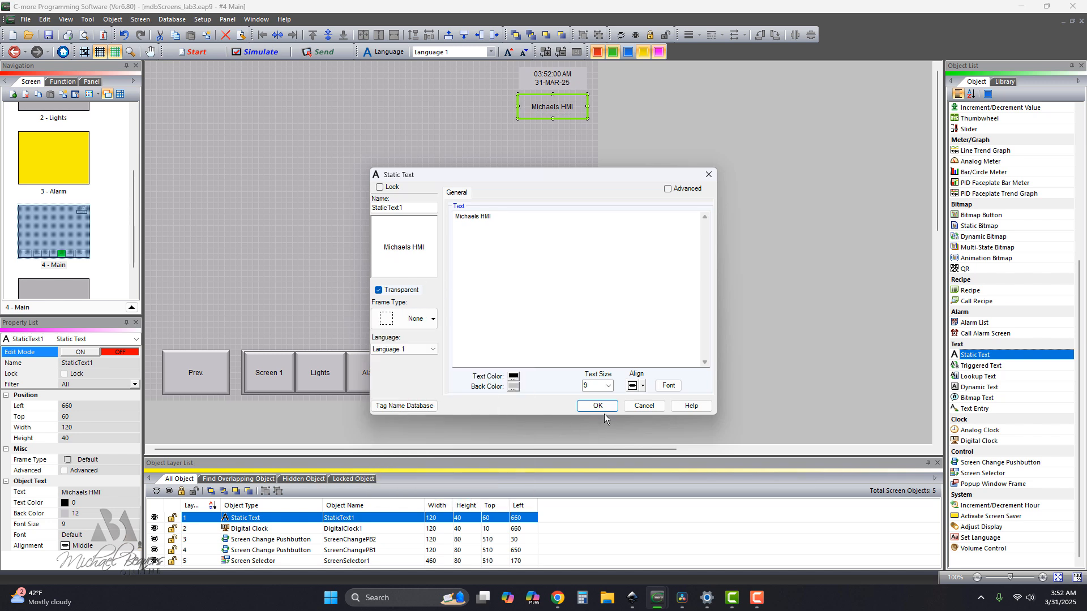
pyautogui.click(666, 385)
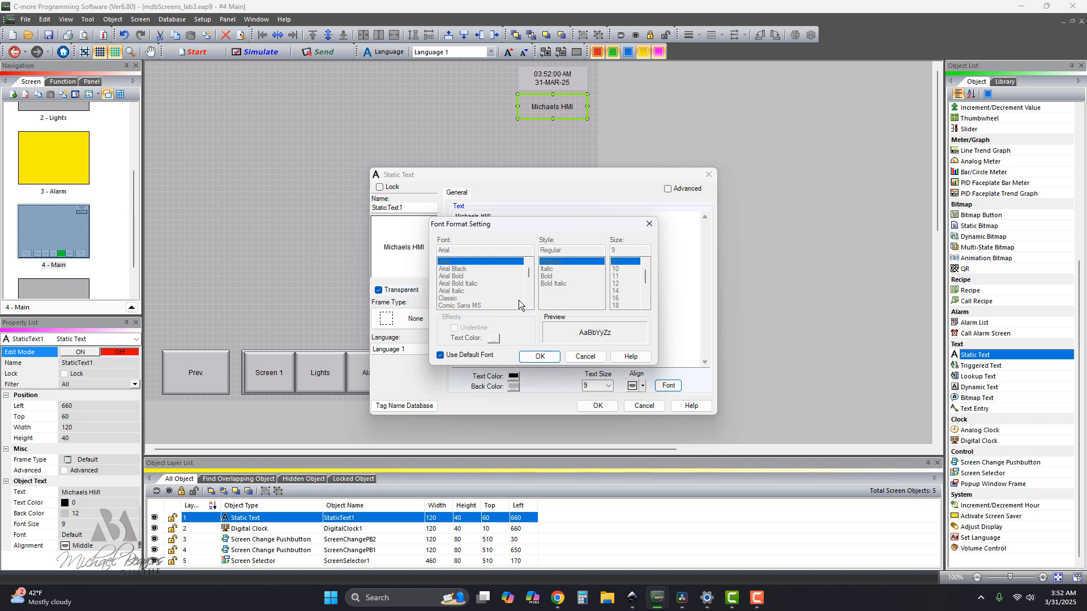
pyautogui.click(542, 359)
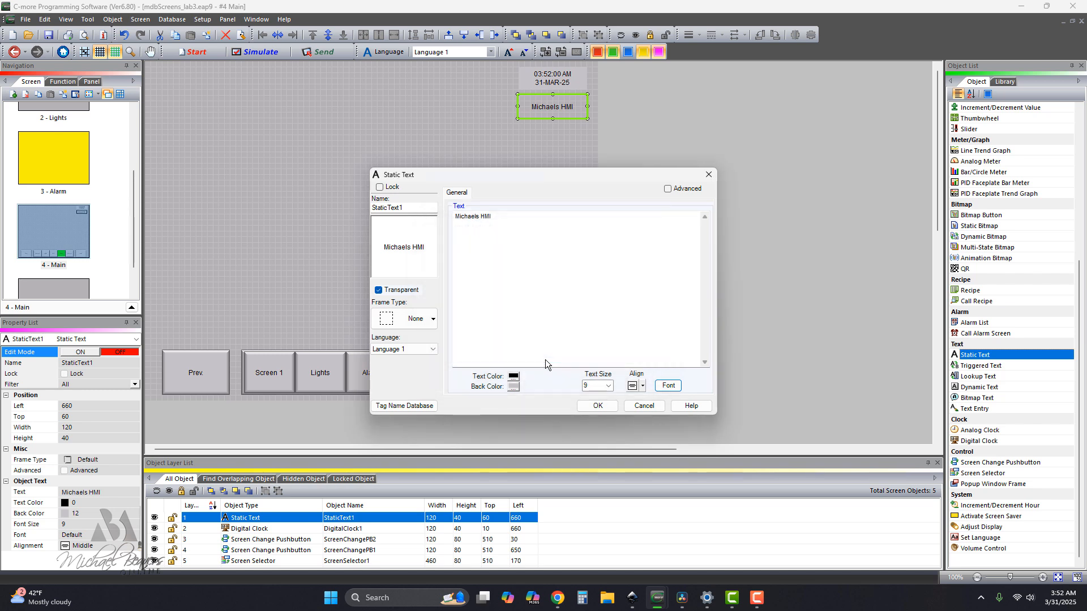
pyautogui.click(604, 407)
pyautogui.click(547, 212)
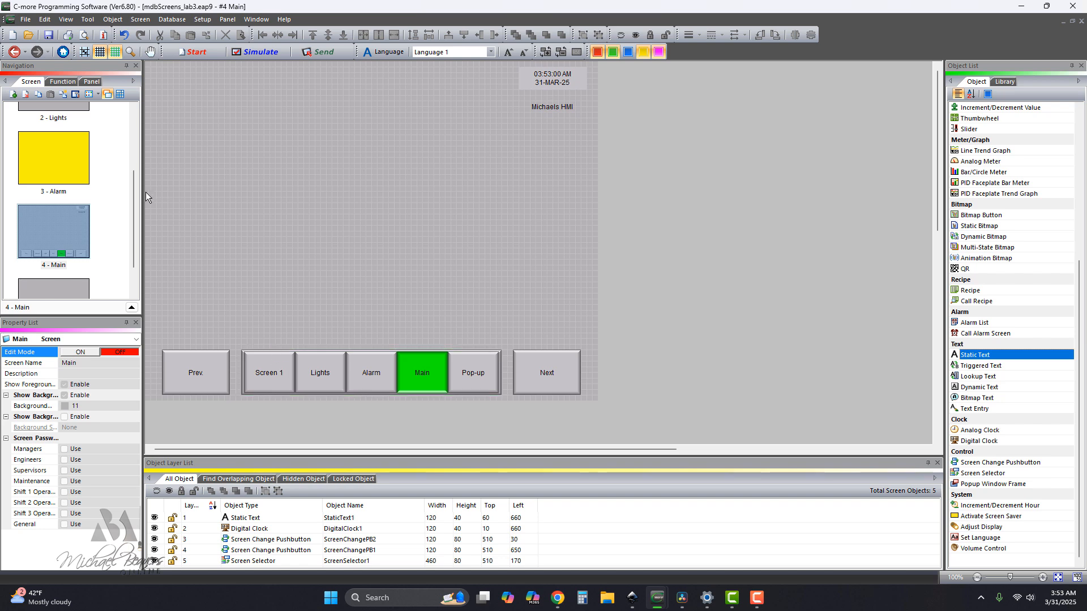
# Open Screen 1 for property editing and rename it Valve_1.
pyautogui.moveTo(131, 212); pyautogui.dragTo(91, 138)
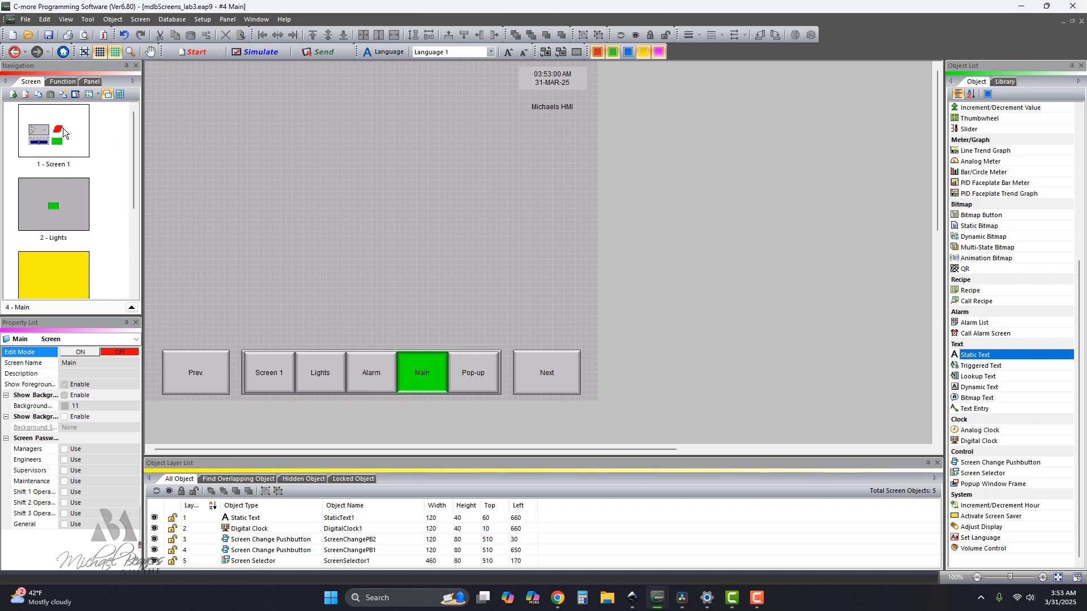
pyautogui.doubleClick(60, 140)
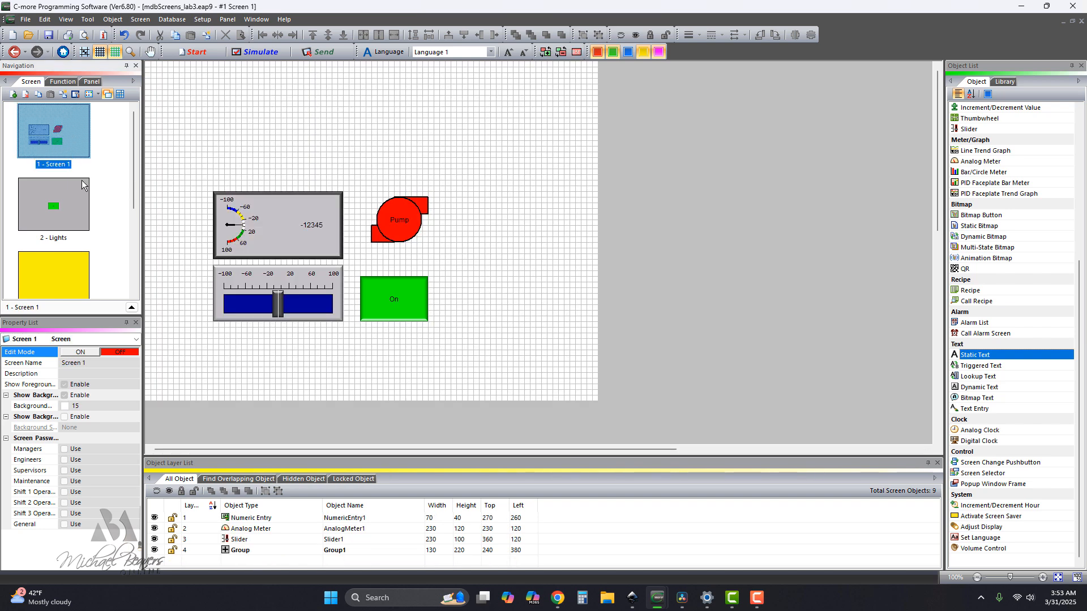
pyautogui.click(80, 353)
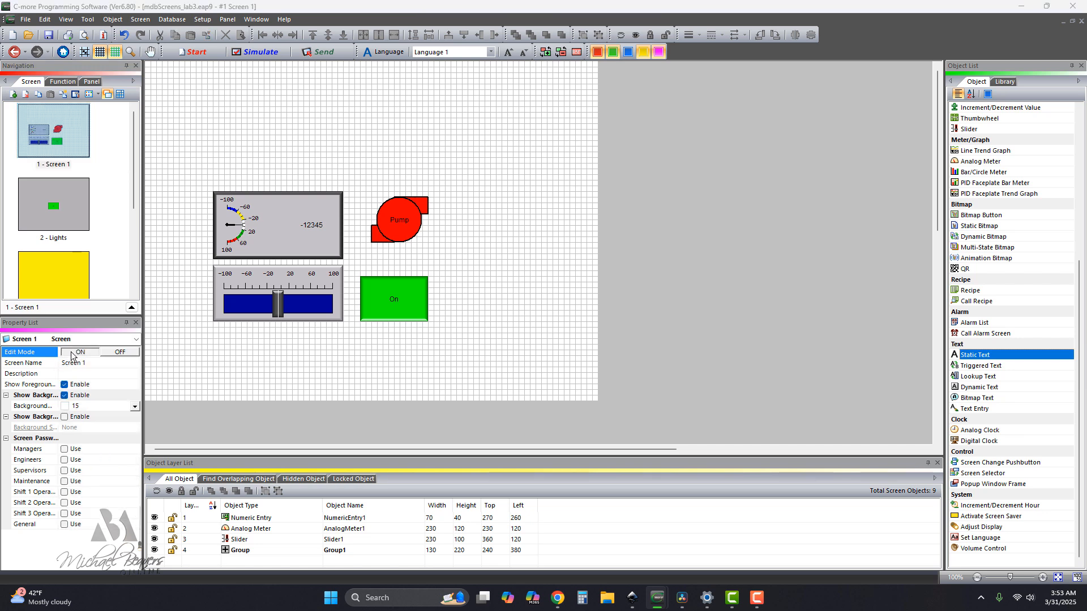
pyautogui.click(86, 363)
pyautogui.moveTo(88, 363); pyautogui.dragTo(60, 367)
pyautogui.write('Valve_1')
pyautogui.click(104, 376)
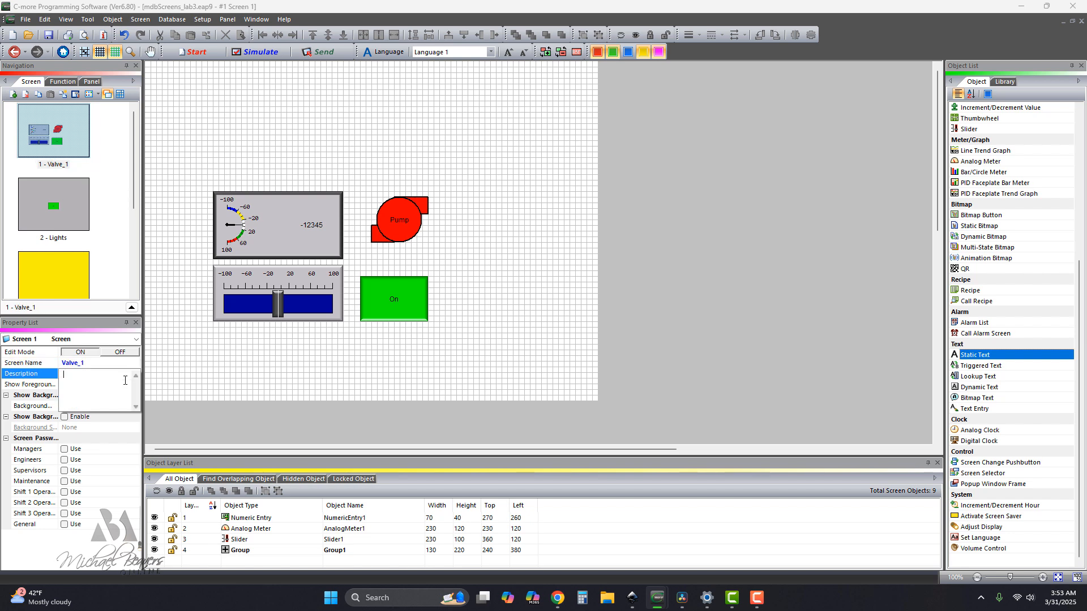
# Enable a background screen for Valve_1, set it to Main, and leave property editing.
pyautogui.click(103, 427)
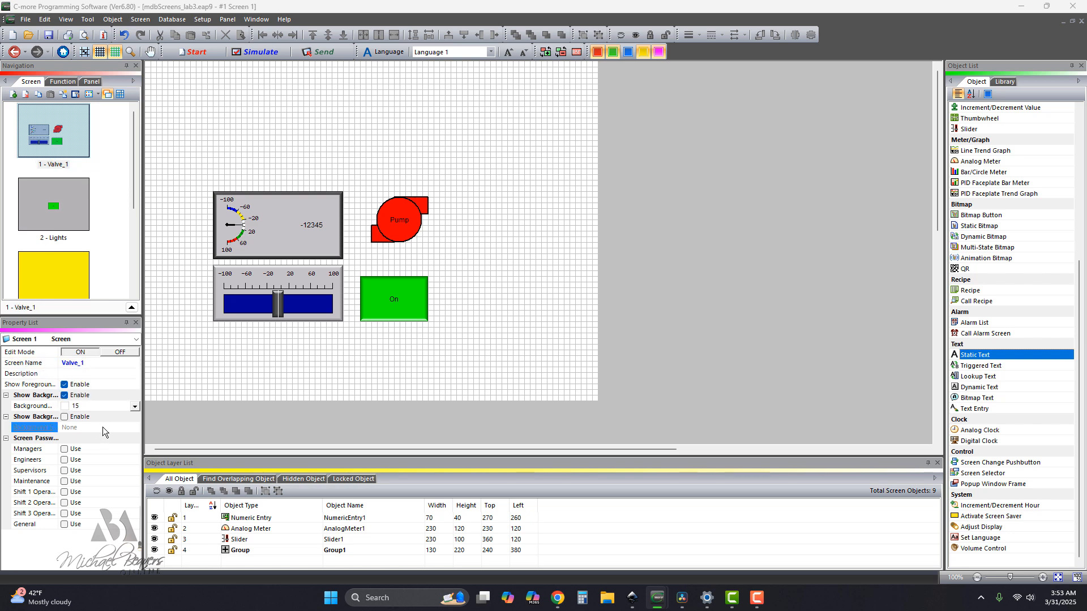
pyautogui.click(64, 418)
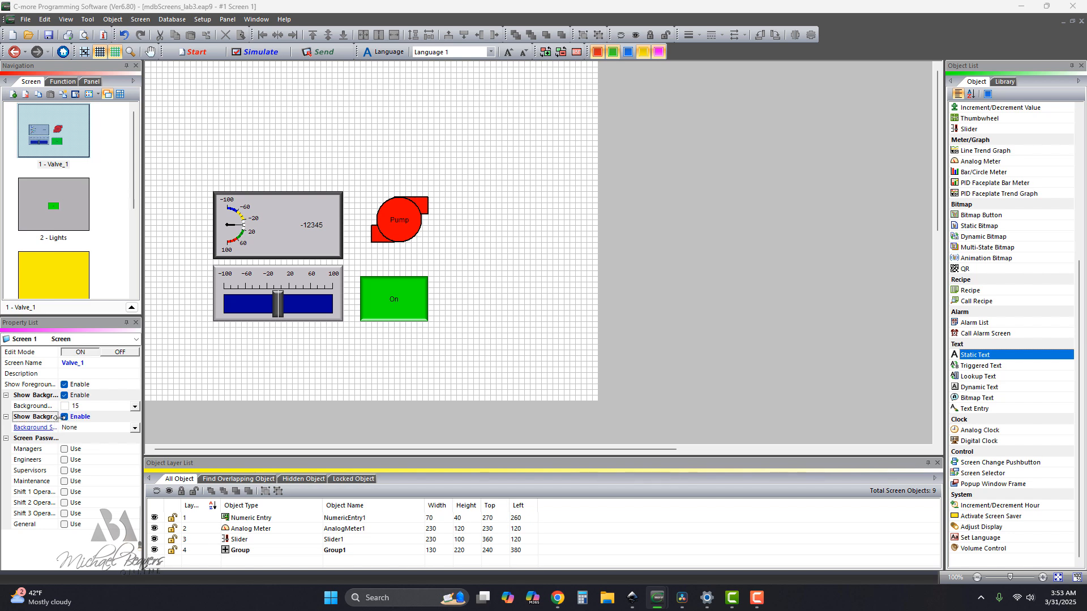
pyautogui.click(134, 428)
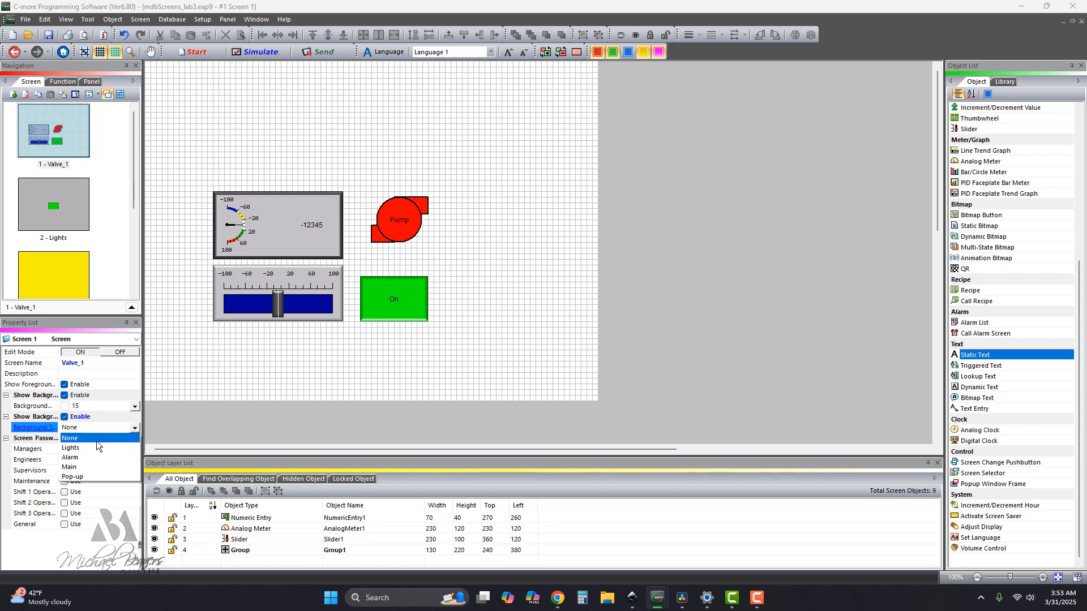
pyautogui.click(71, 467)
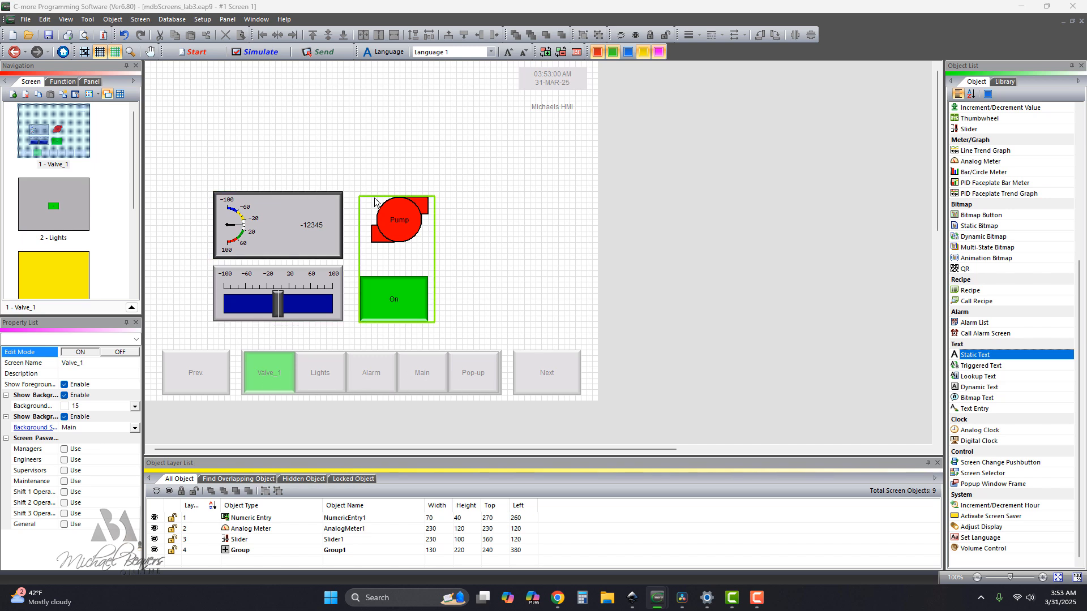
pyautogui.click(112, 352)
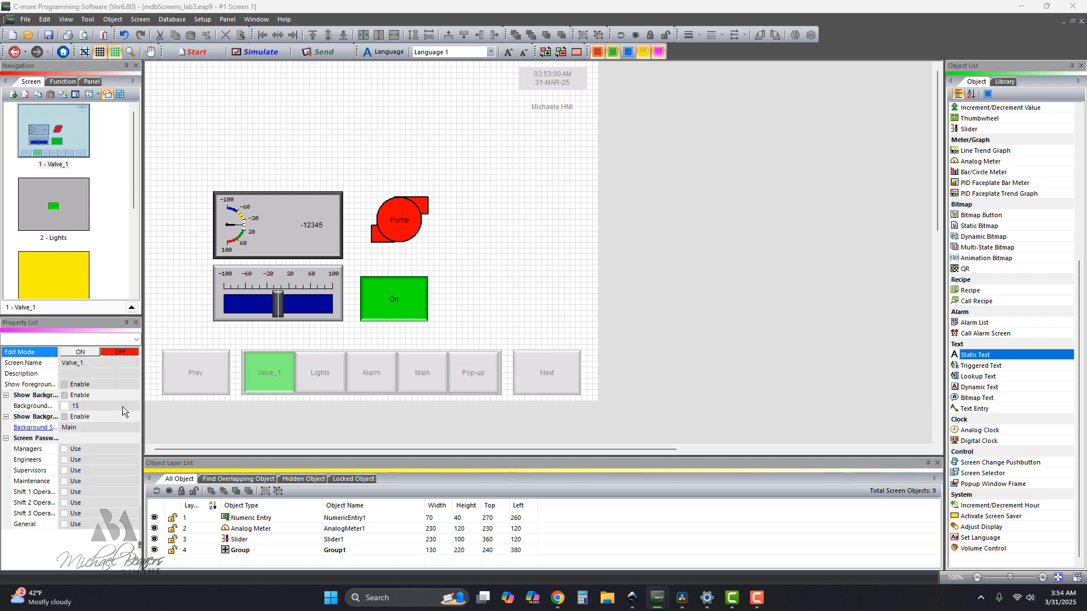
# Enable the Main screen as the background screen of the Lights screen.
pyautogui.click(68, 210)
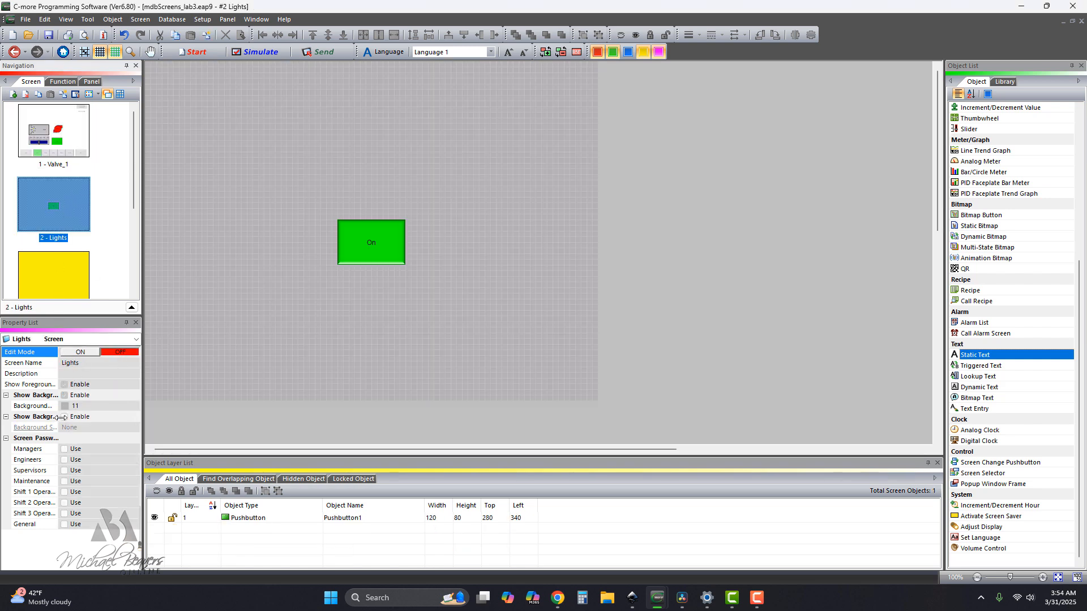
pyautogui.click(83, 354)
pyautogui.click(65, 418)
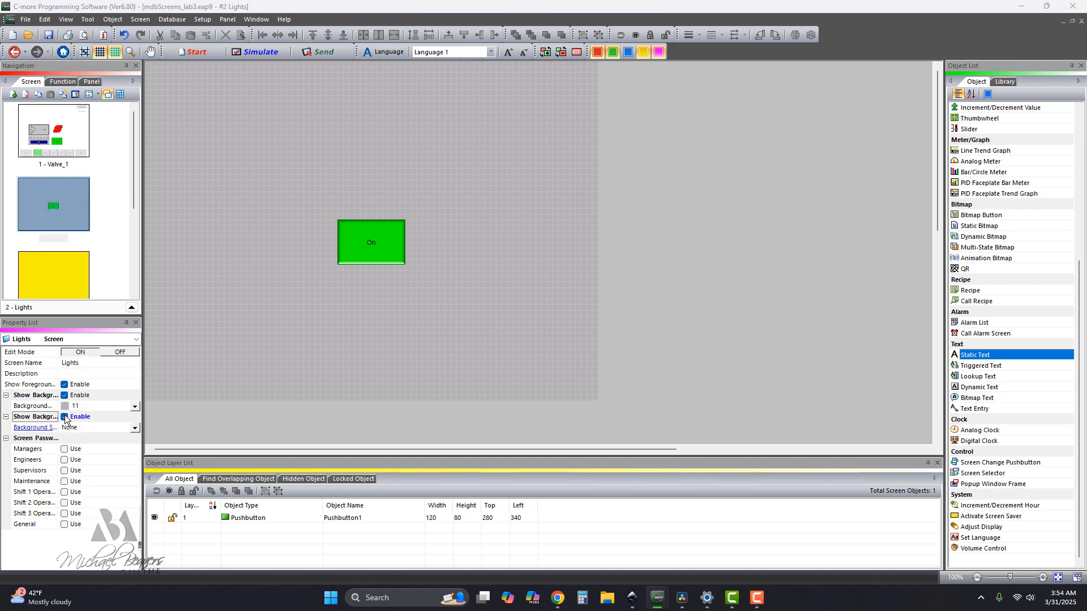
pyautogui.click(135, 428)
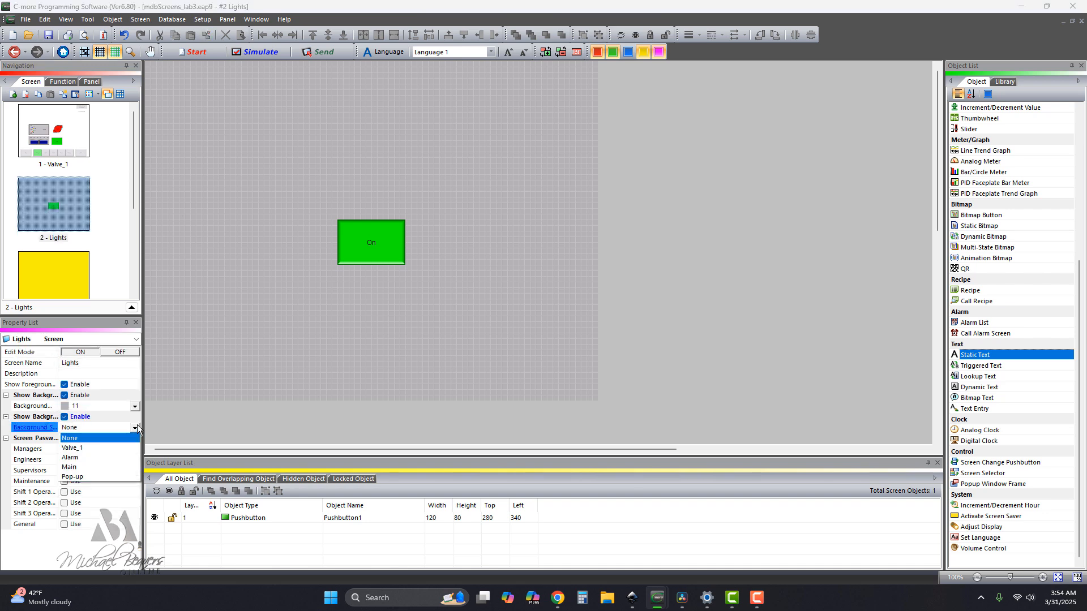
pyautogui.click(70, 467)
pyautogui.click(120, 353)
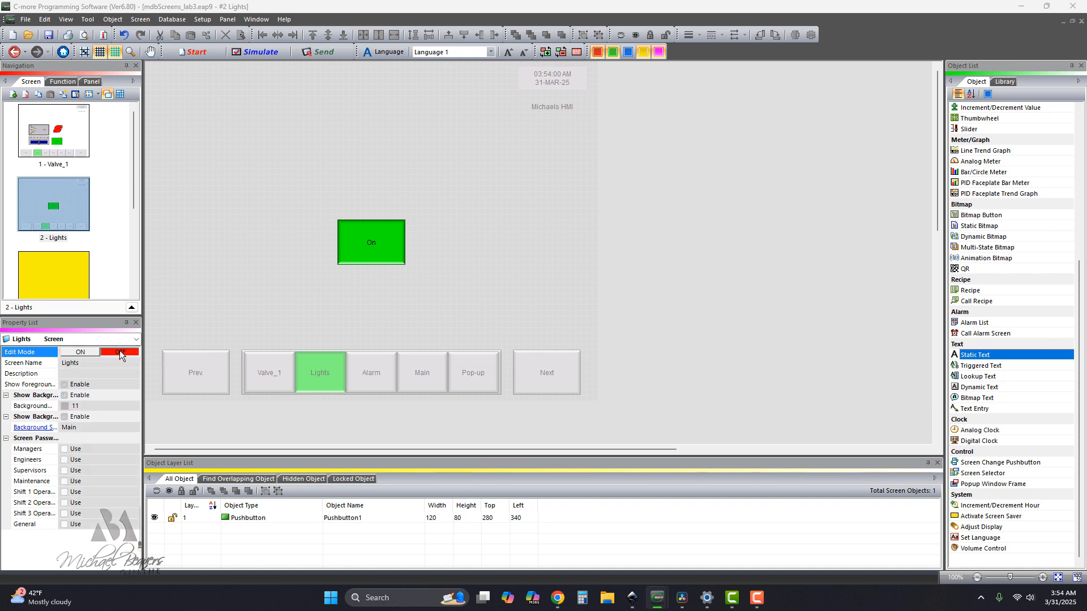
# Enable the Main screen as the background screen of the Alarm screen.
pyautogui.scroll(-3, 118, 226)
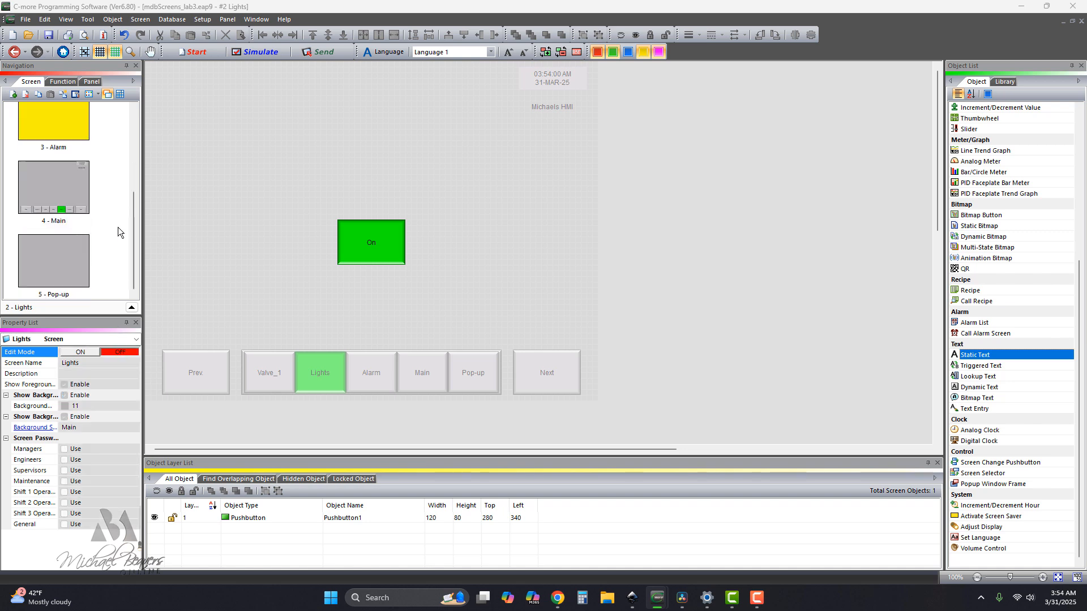
pyautogui.click(62, 124)
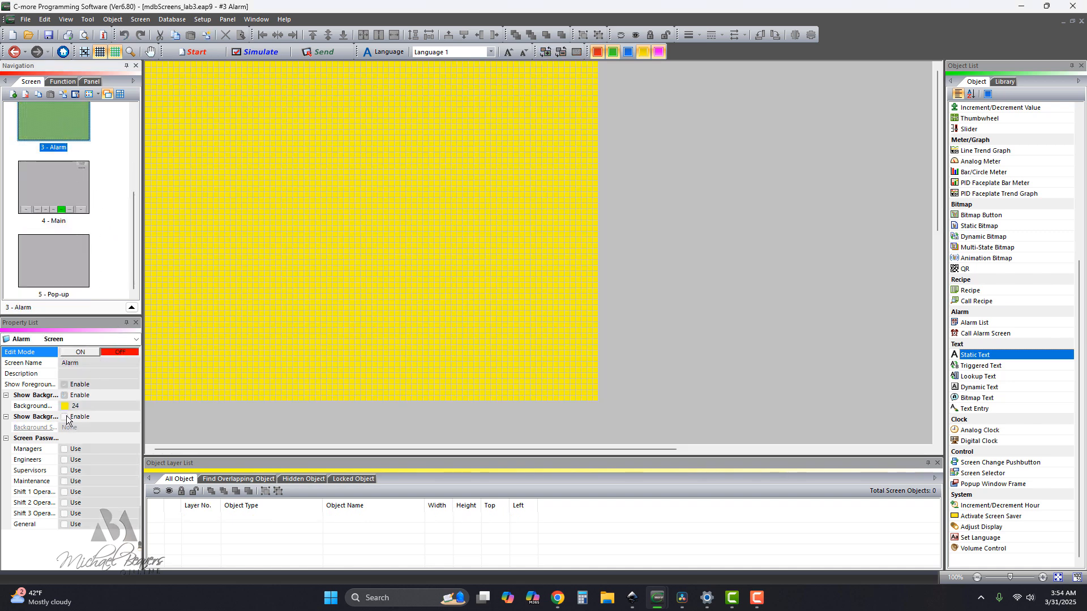
pyautogui.click(85, 353)
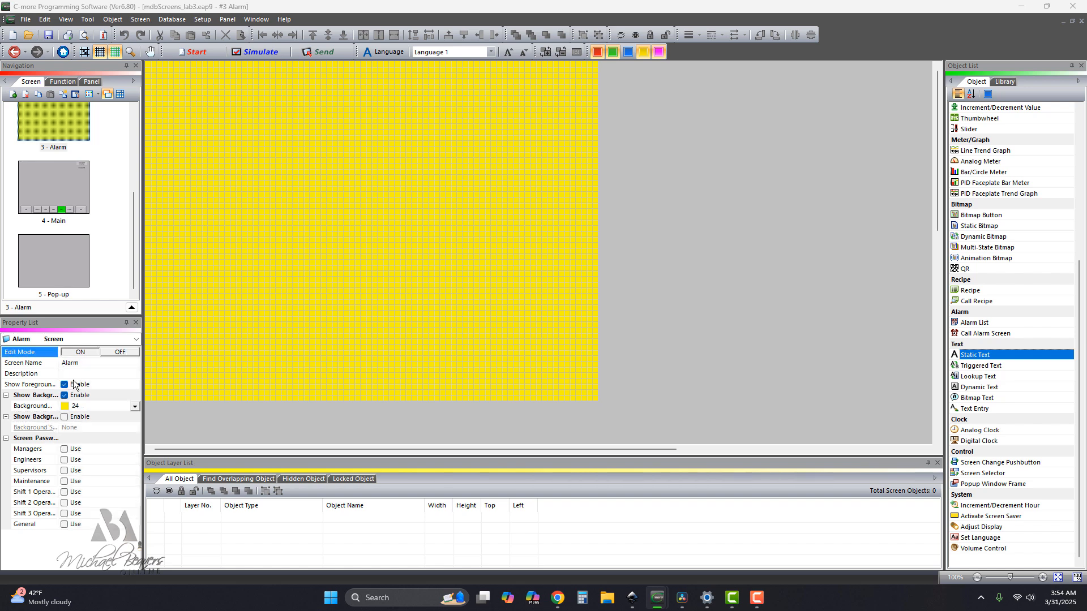
pyautogui.click(64, 417)
pyautogui.click(135, 429)
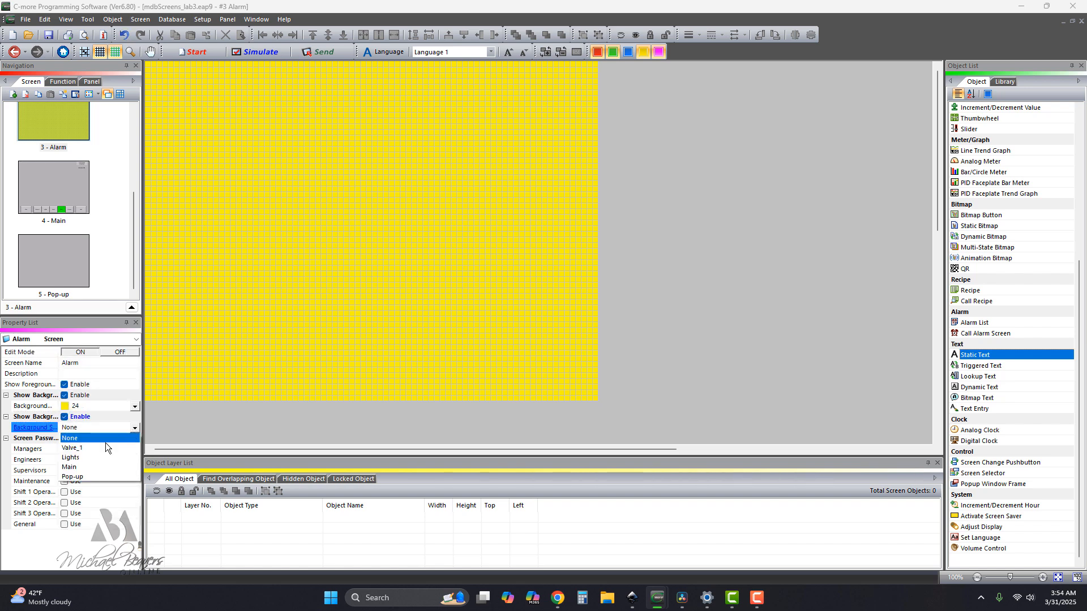
pyautogui.click(76, 471)
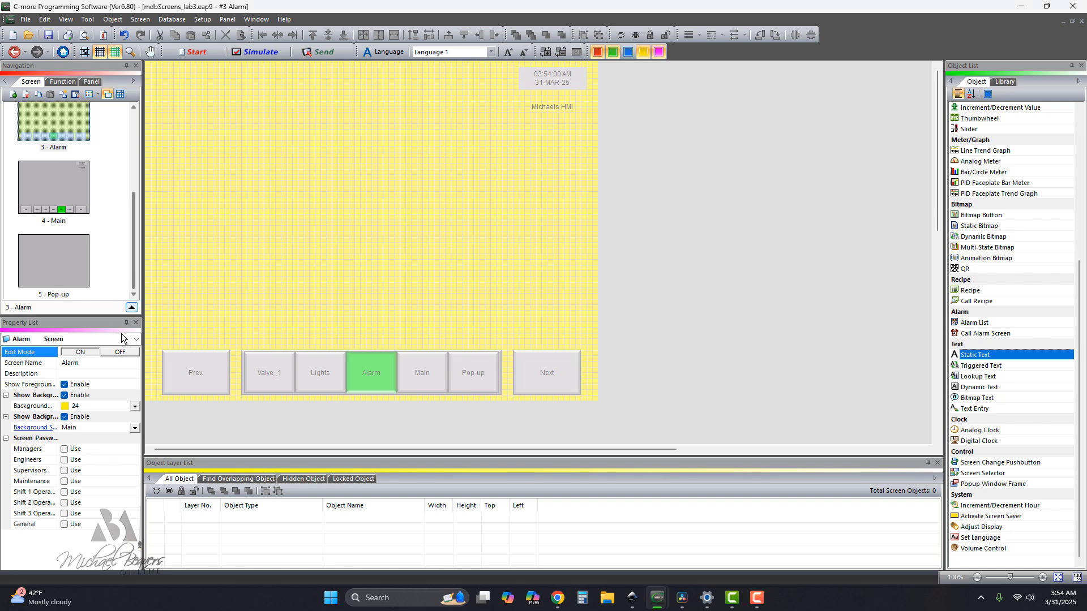
pyautogui.click(115, 351)
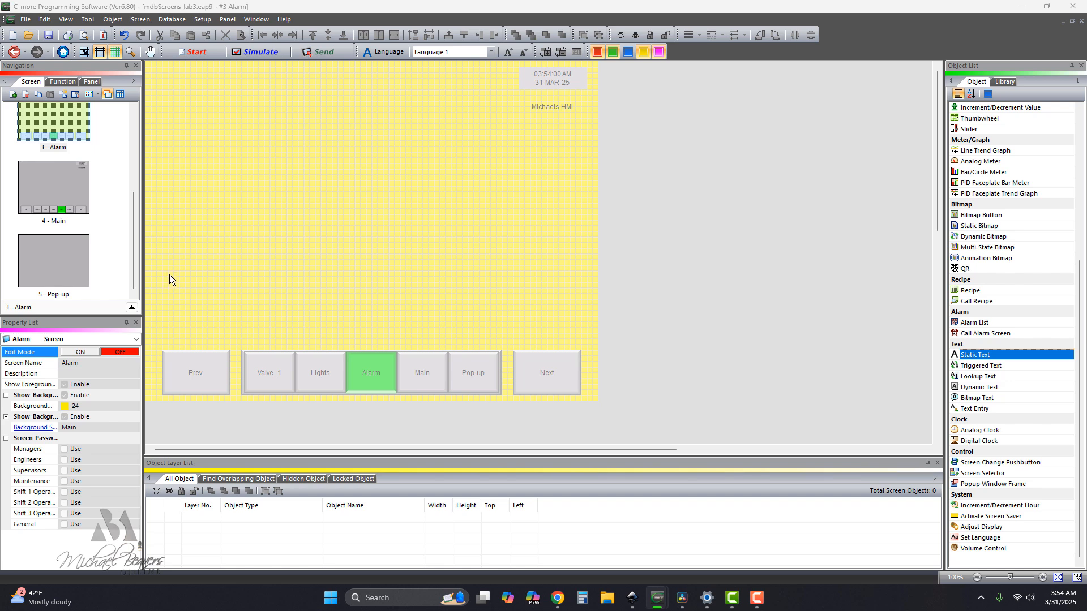
# Simulate the project and test the Valve_1 screen's pushbutton and slider, moving the slider to about -49.
pyautogui.moveTo(134, 278); pyautogui.dragTo(164, 188)
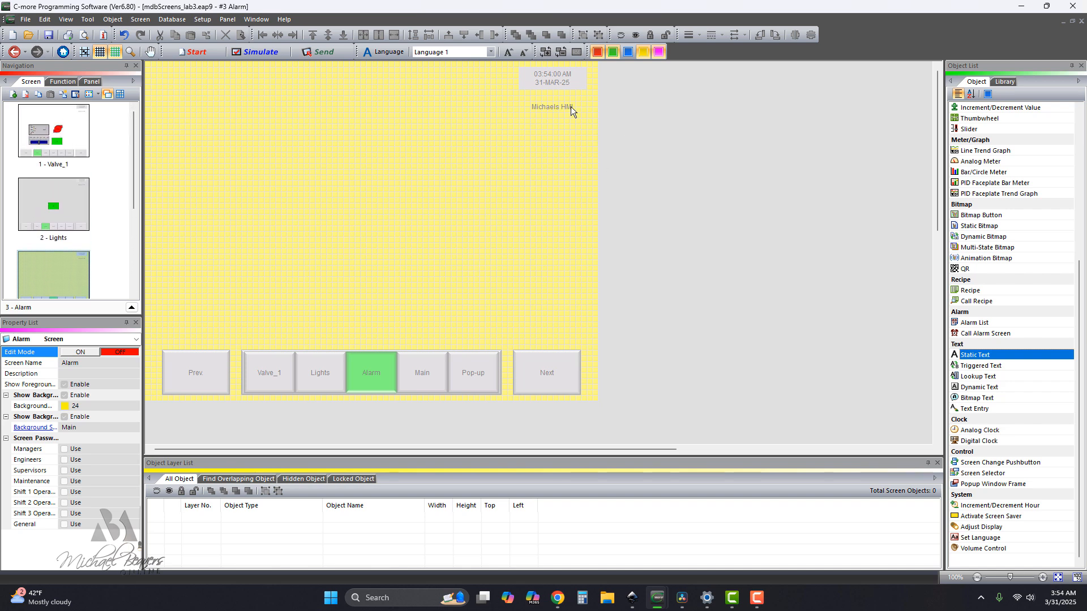
pyautogui.click(263, 52)
pyautogui.click(606, 274)
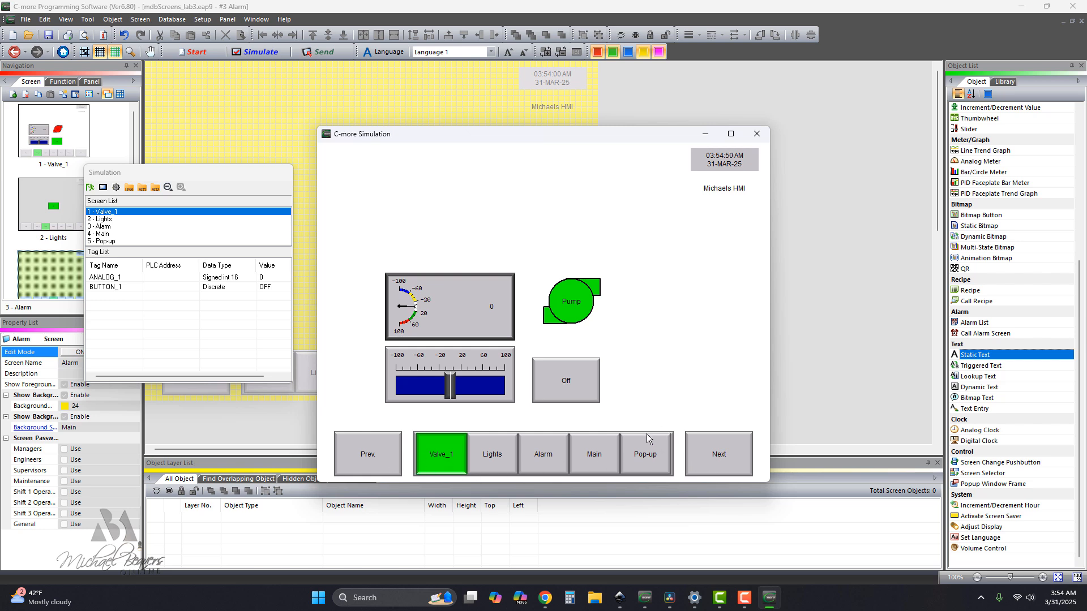
pyautogui.click(569, 385)
pyautogui.moveTo(451, 397); pyautogui.dragTo(424, 393)
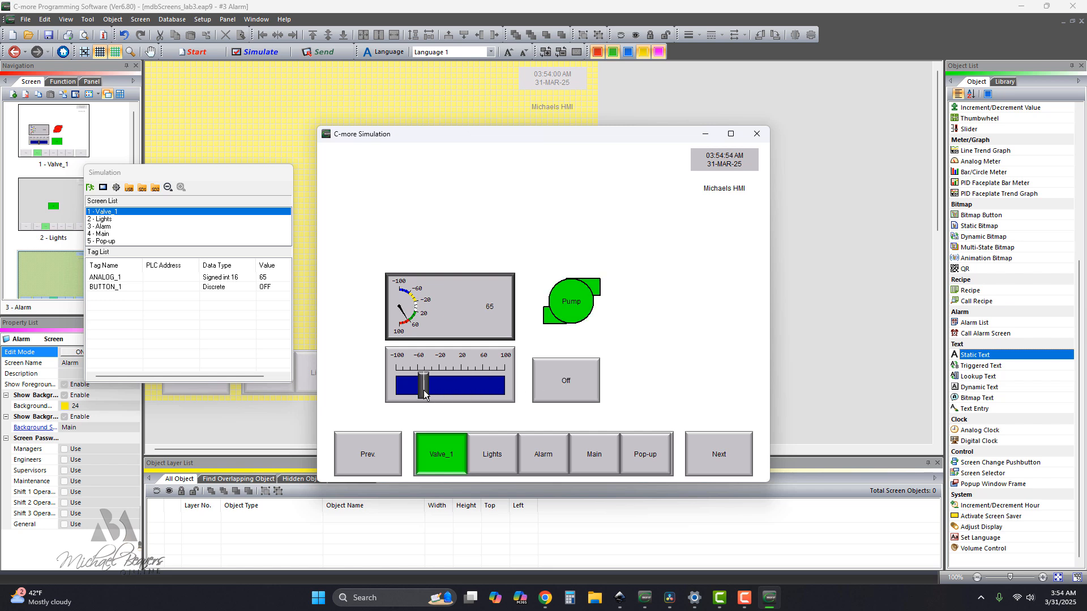
# Set the numeric entry on the simulated Valve_1 screen to 100.
pyautogui.click(489, 308)
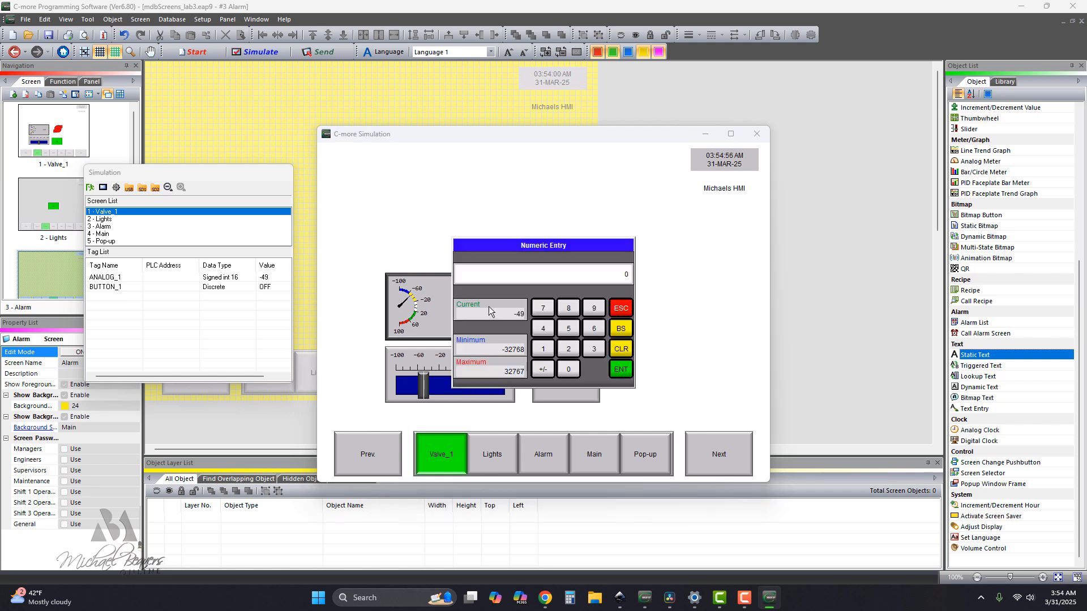
pyautogui.click(545, 355)
pyautogui.click(564, 371)
pyautogui.click(568, 372)
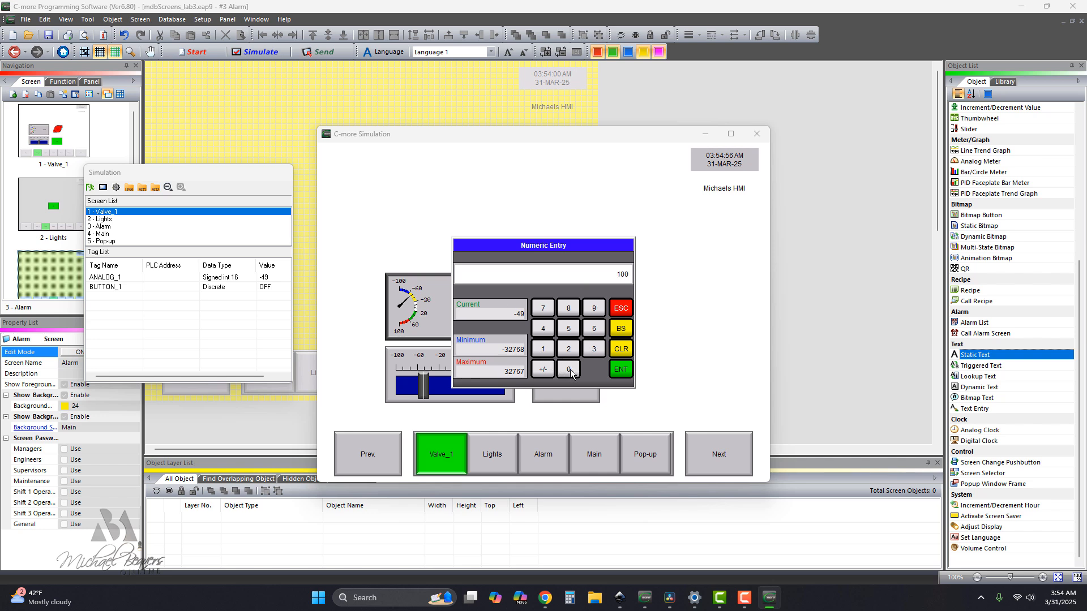
pyautogui.click(620, 371)
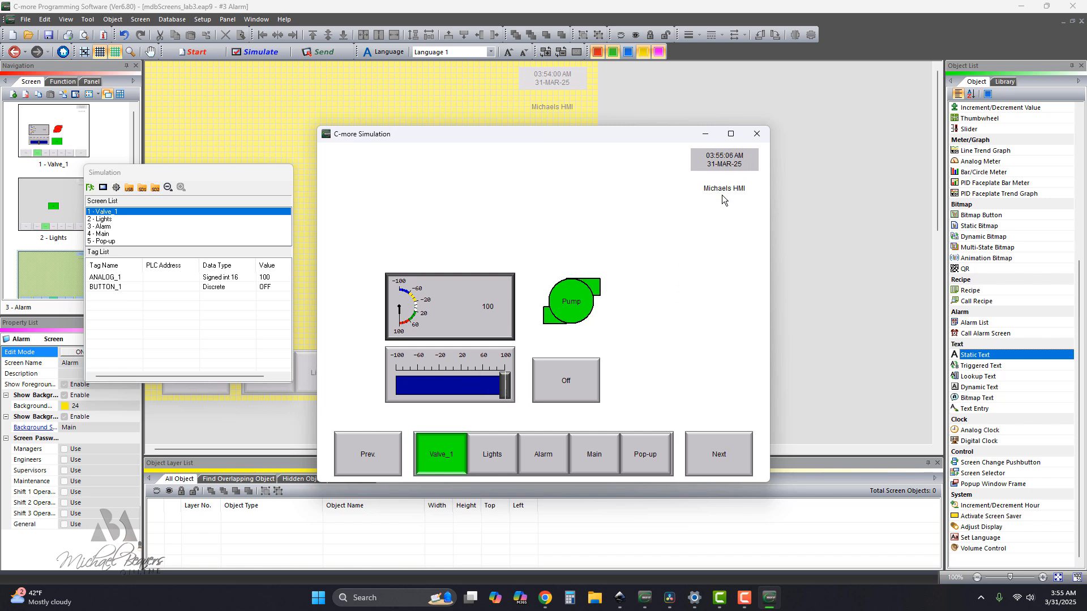
# Test the screen selector by visiting the Lights, Alarm, Main and Pop-up screens, and close the simulation.
pyautogui.click(491, 459)
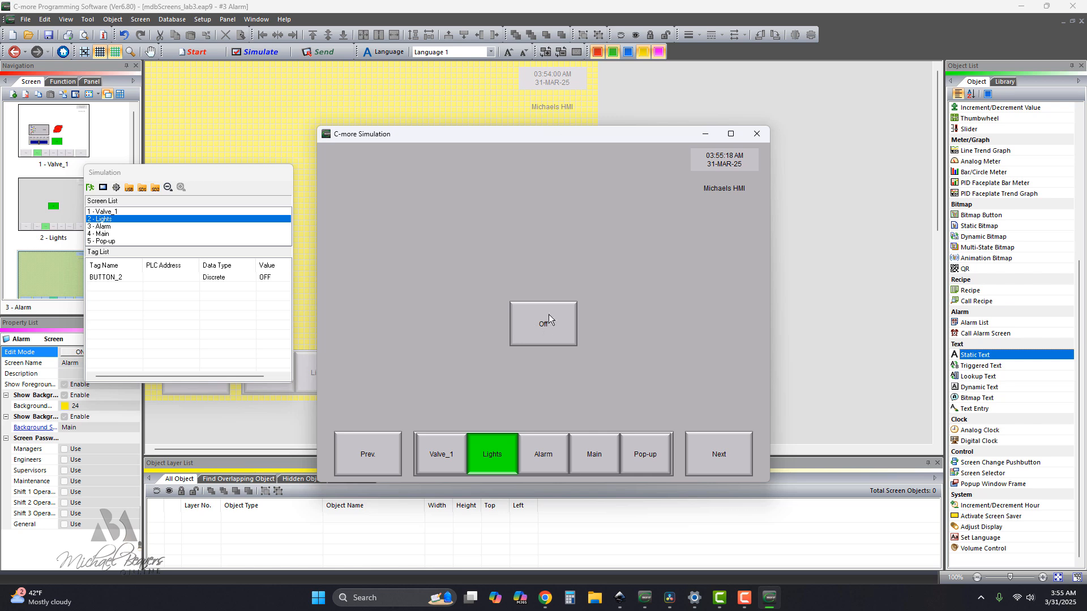
pyautogui.click(538, 455)
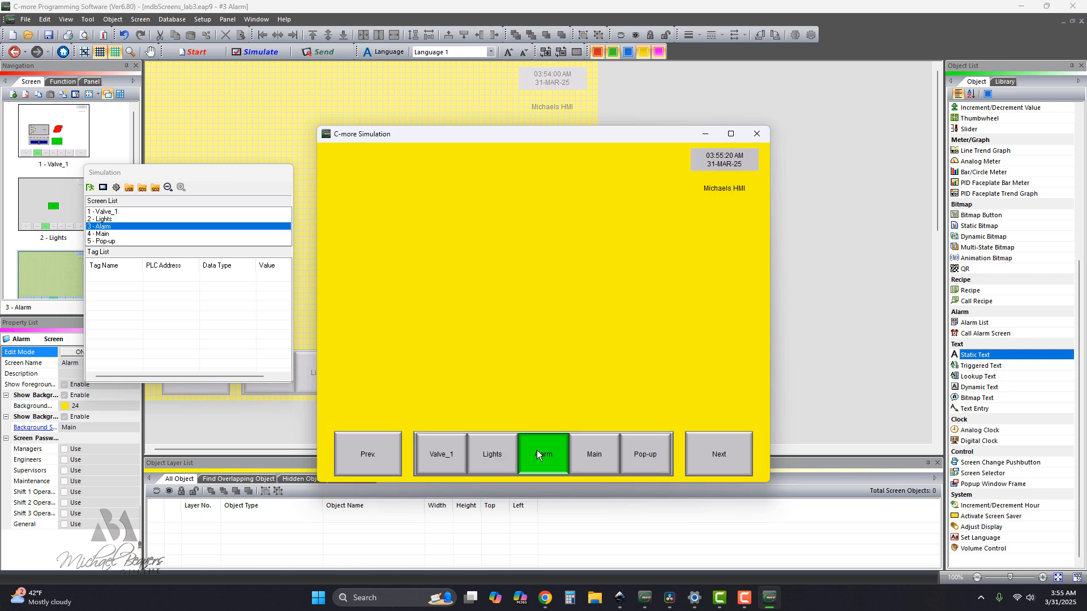
pyautogui.click(590, 457)
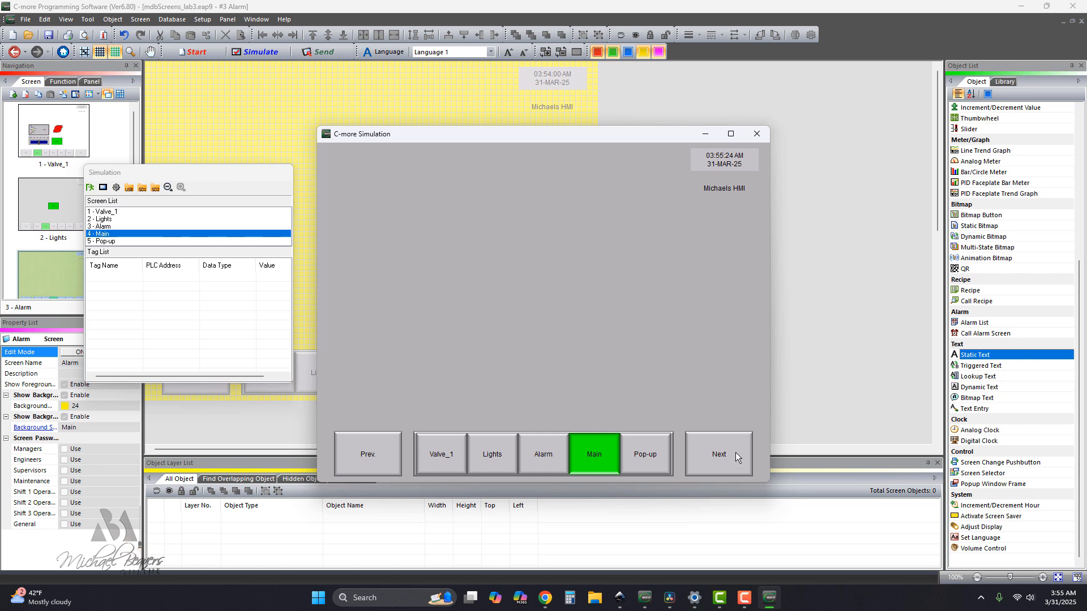
pyautogui.click(646, 455)
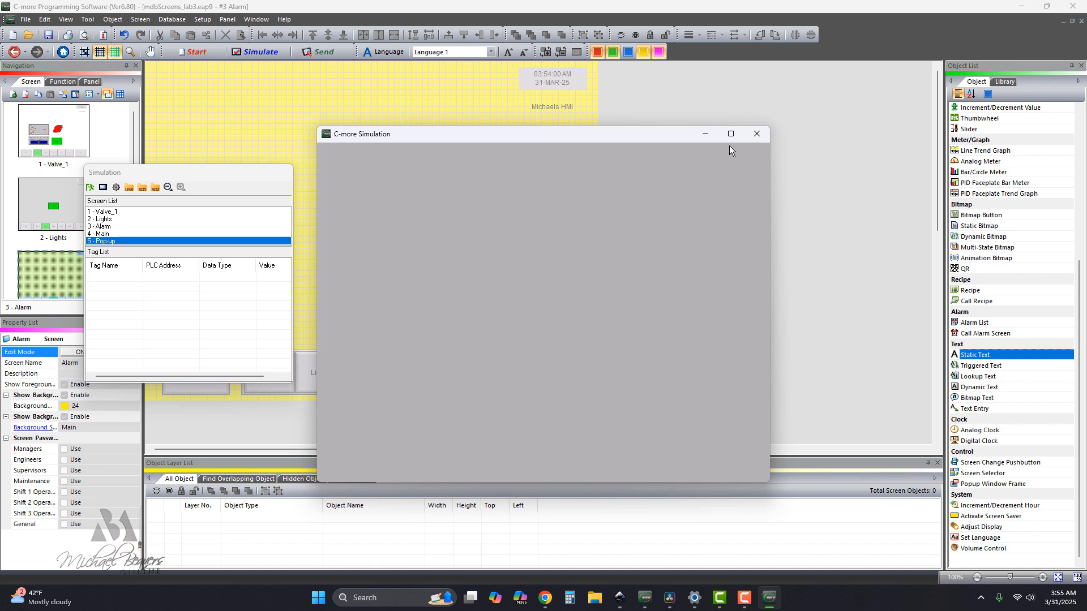
pyautogui.click(756, 134)
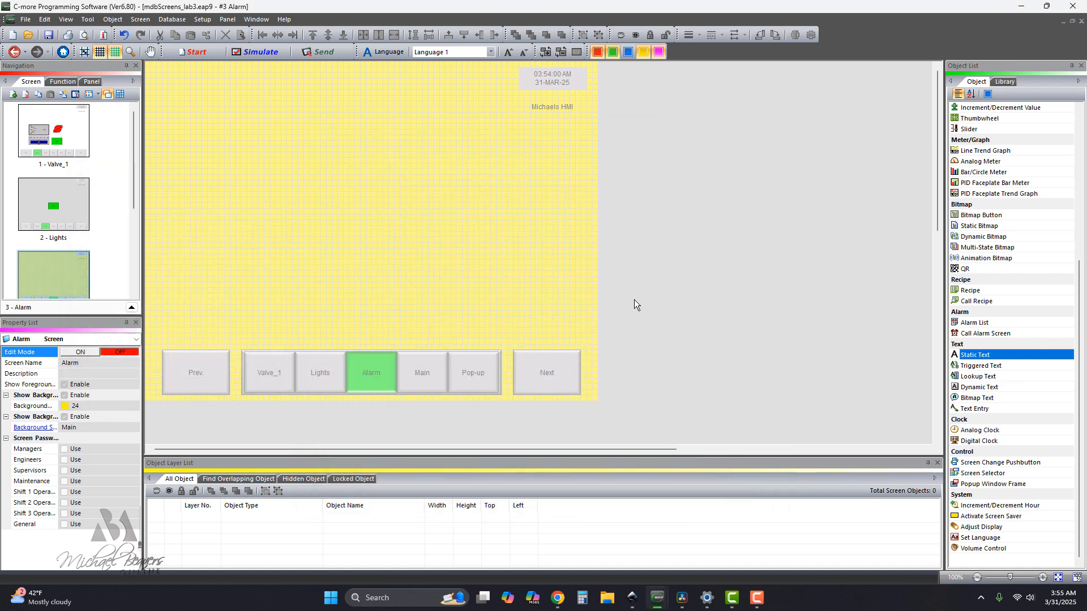
# Remove the Pop-up screen from the Main screen's screen selector, turning off the selection of all screens.
pyautogui.scroll(-3, 85, 247)
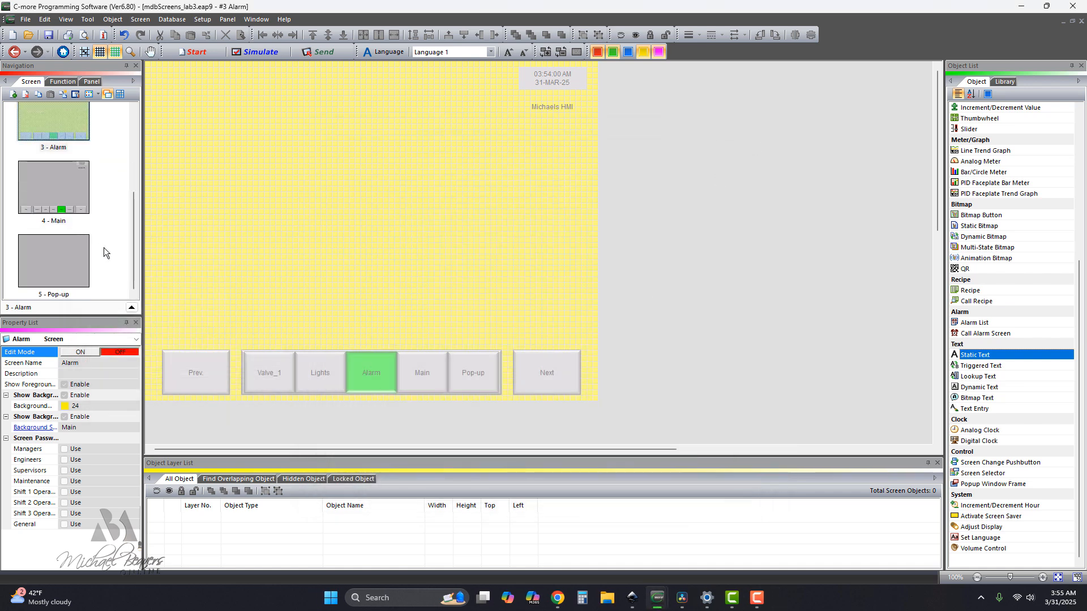
pyautogui.doubleClick(62, 191)
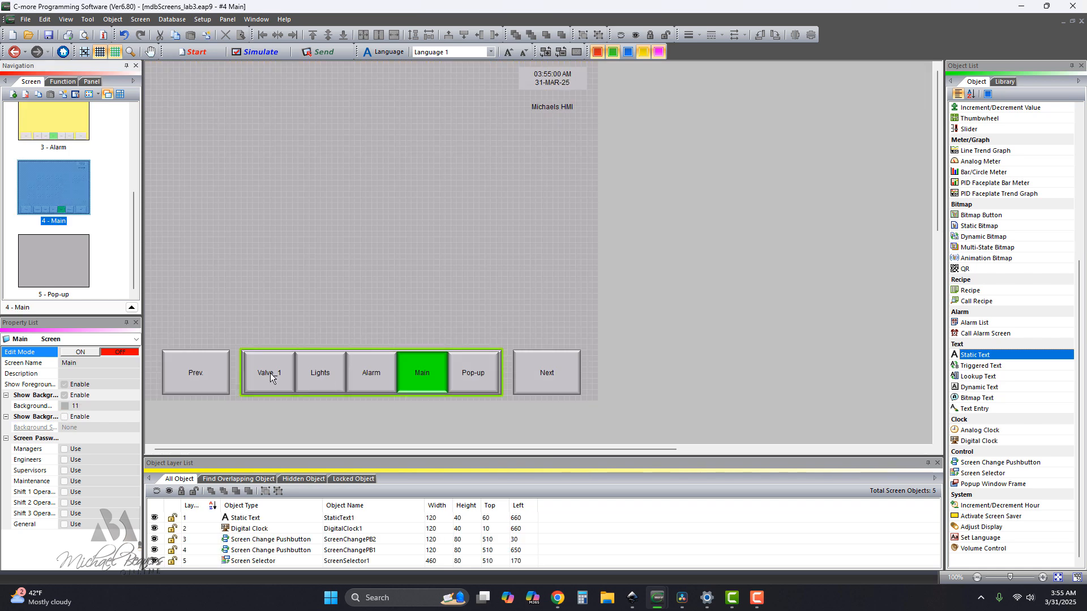
pyautogui.click(374, 379)
pyautogui.doubleClick(374, 378)
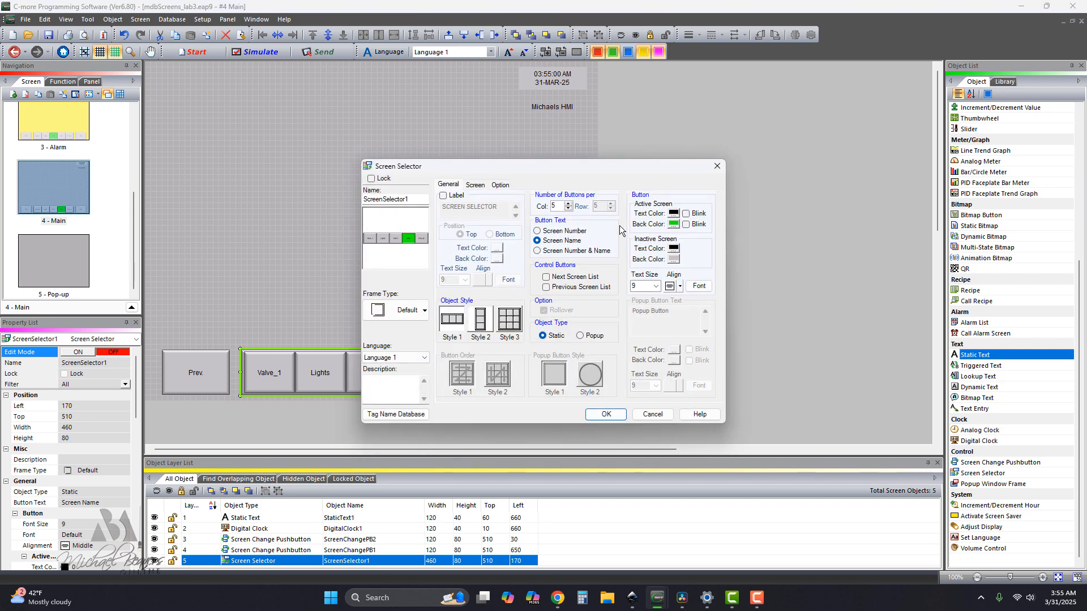
pyautogui.click(475, 186)
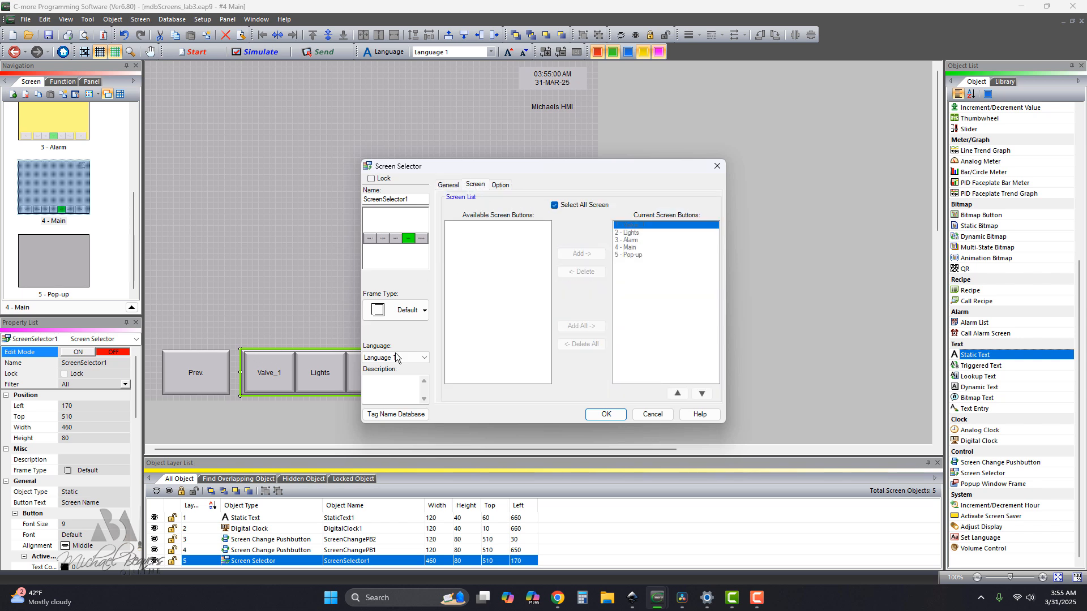
pyautogui.click(554, 205)
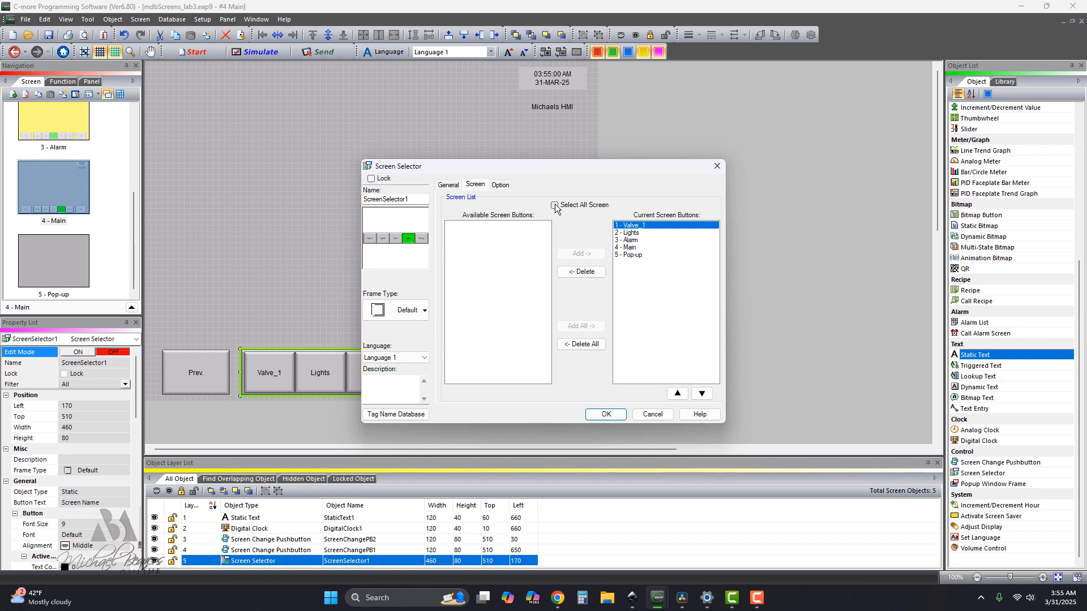
pyautogui.click(630, 255)
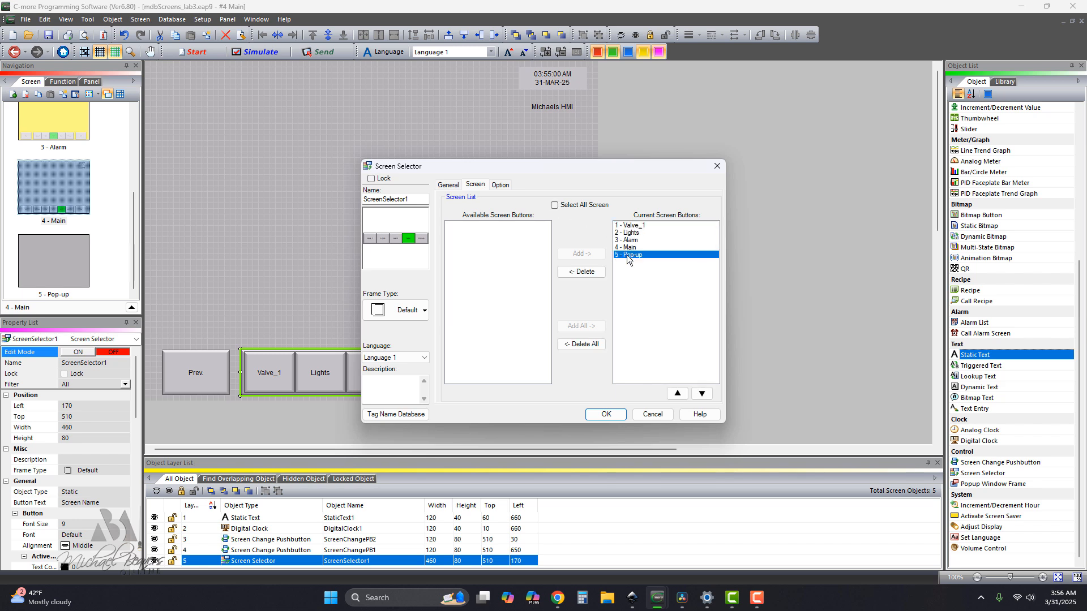
pyautogui.click(589, 272)
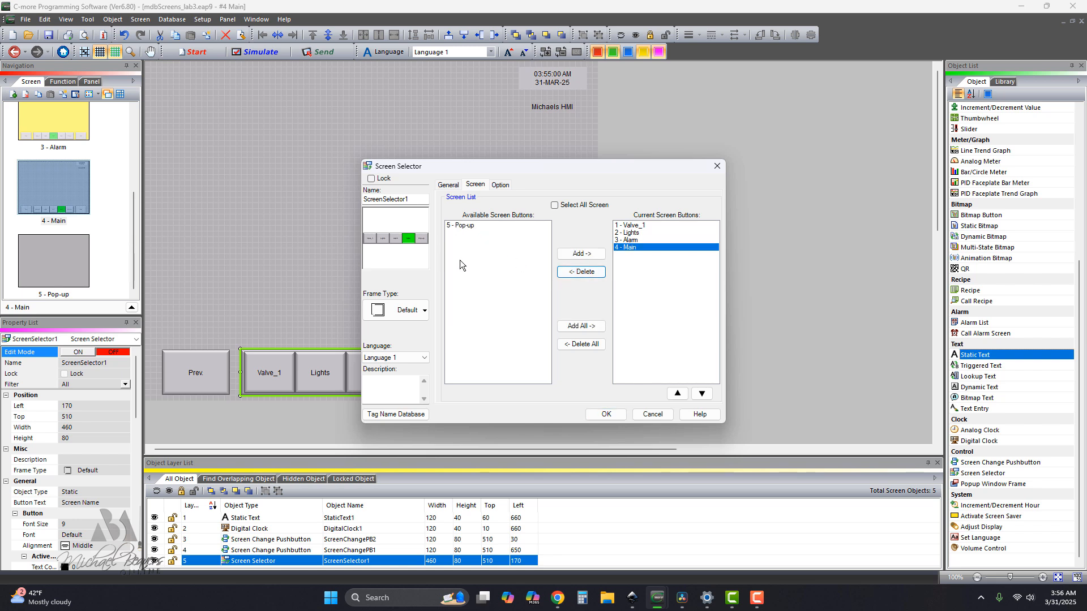
pyautogui.click(605, 415)
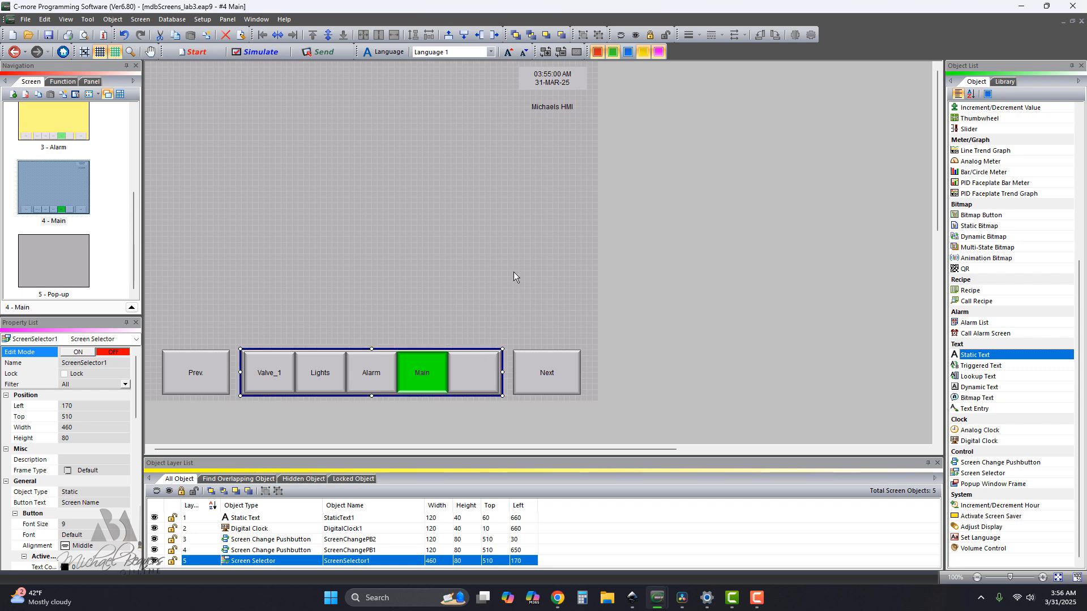
# Add a Popup Window Frame to the Lights screen, triggered by tag BUTTON_2 and displaying the Pop-up screen.
pyautogui.moveTo(134, 222); pyautogui.dragTo(144, 167)
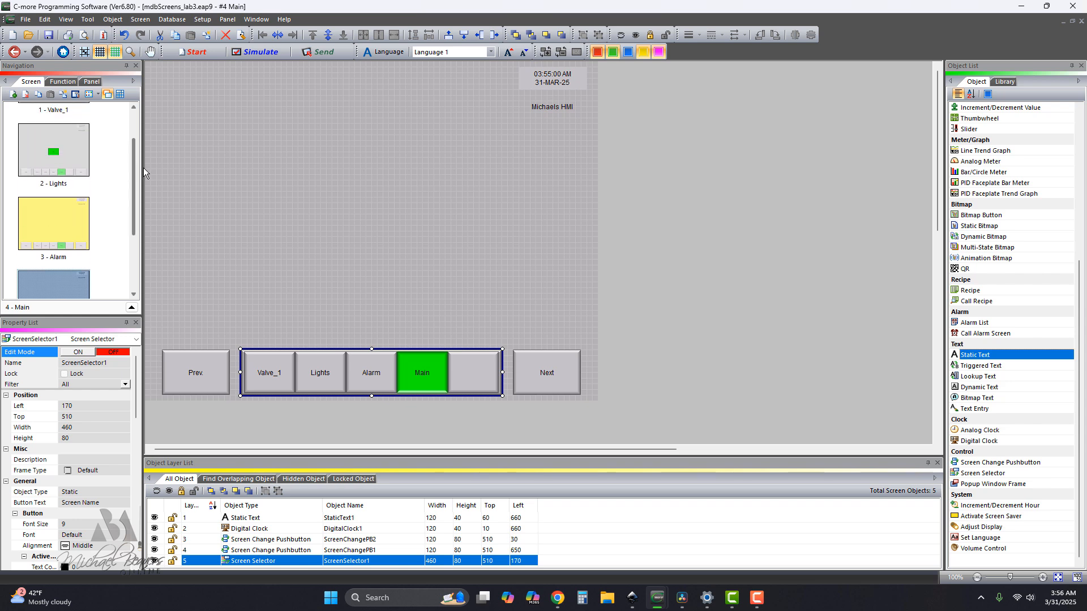
pyautogui.doubleClick(76, 163)
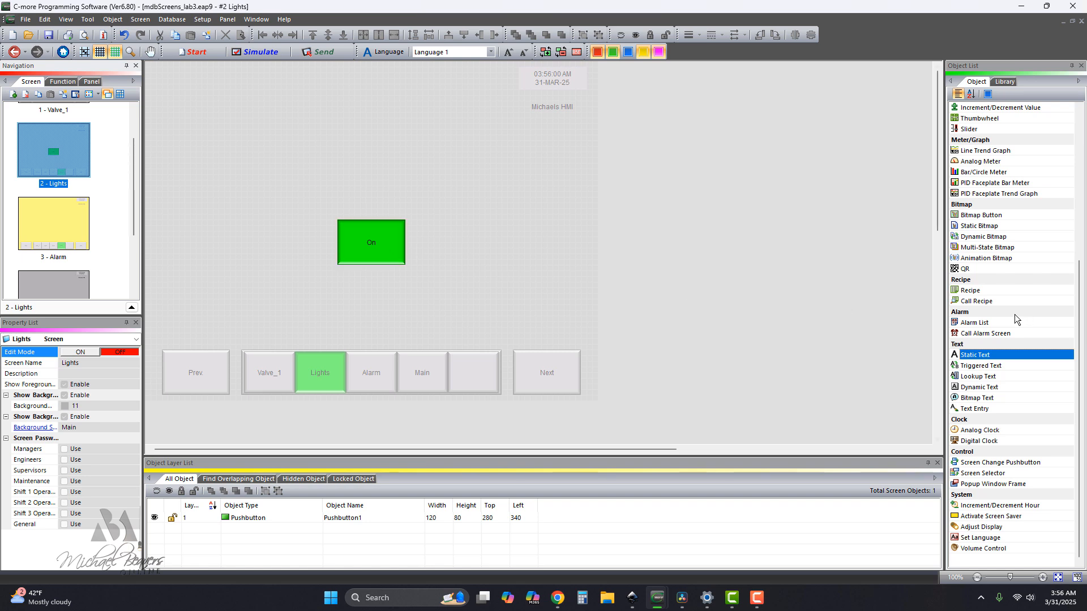
pyautogui.click(982, 485)
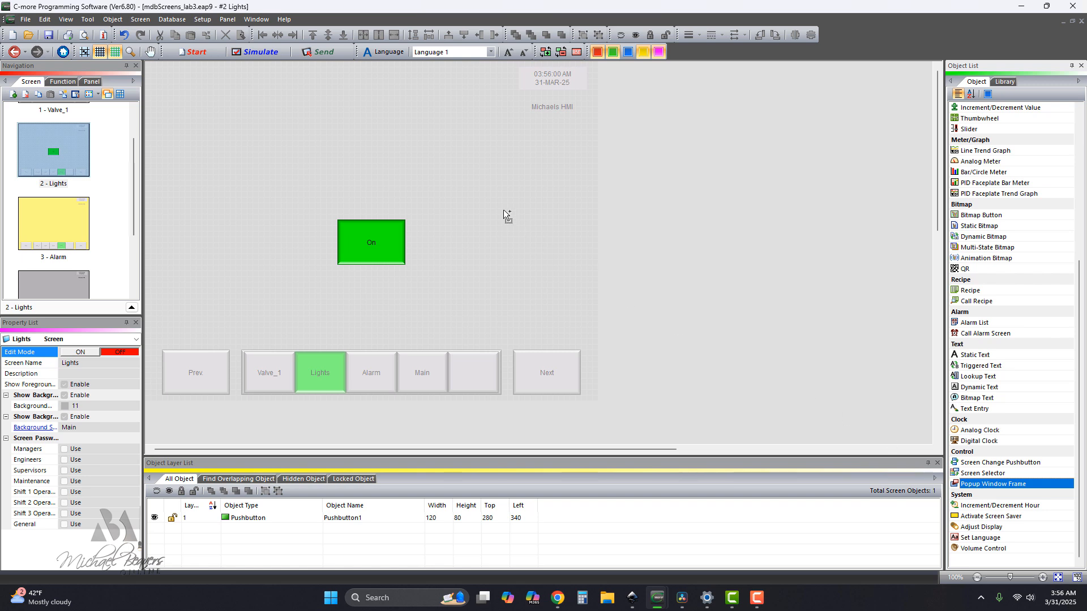
pyautogui.click(584, 293)
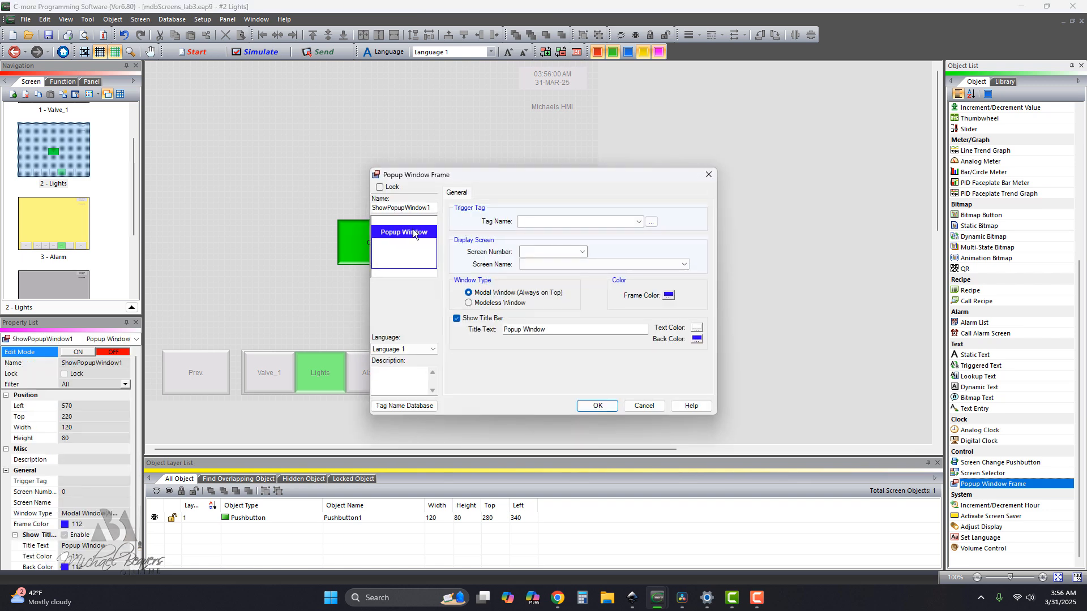
pyautogui.click(638, 221)
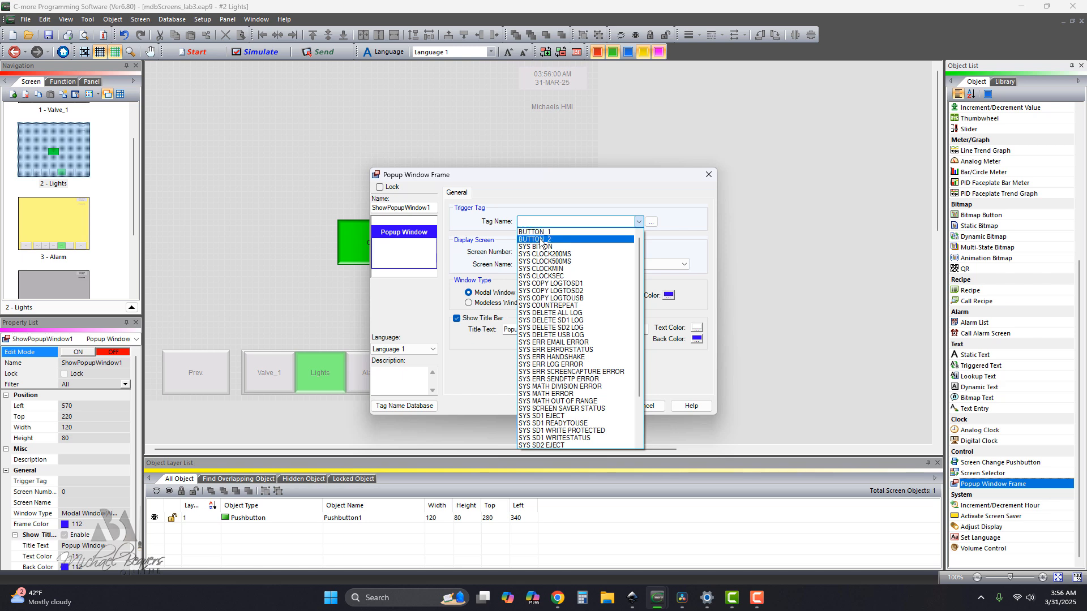
pyautogui.click(542, 240)
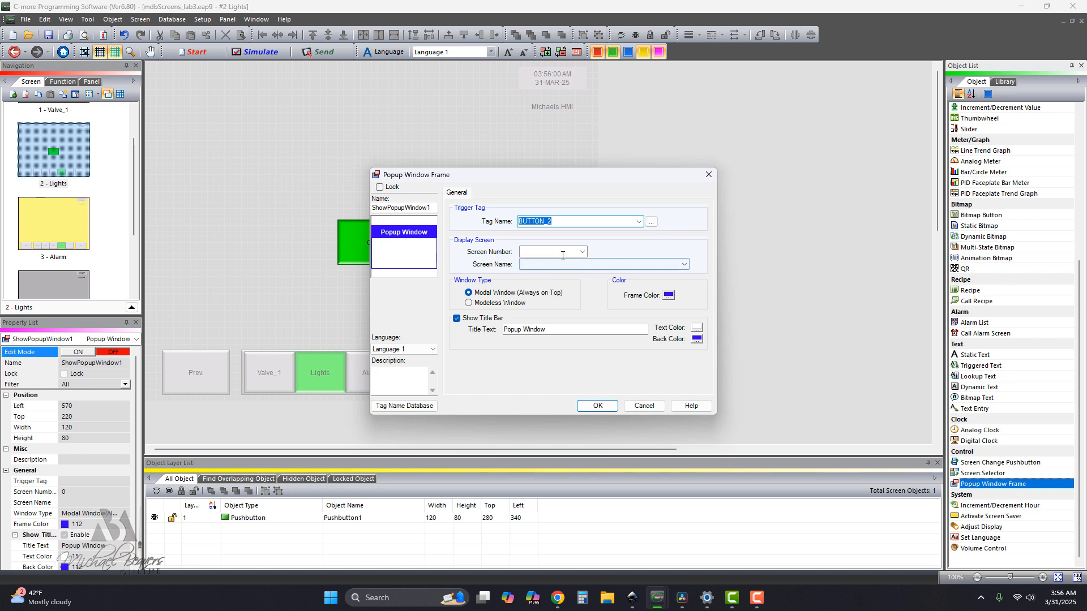
pyautogui.click(686, 265)
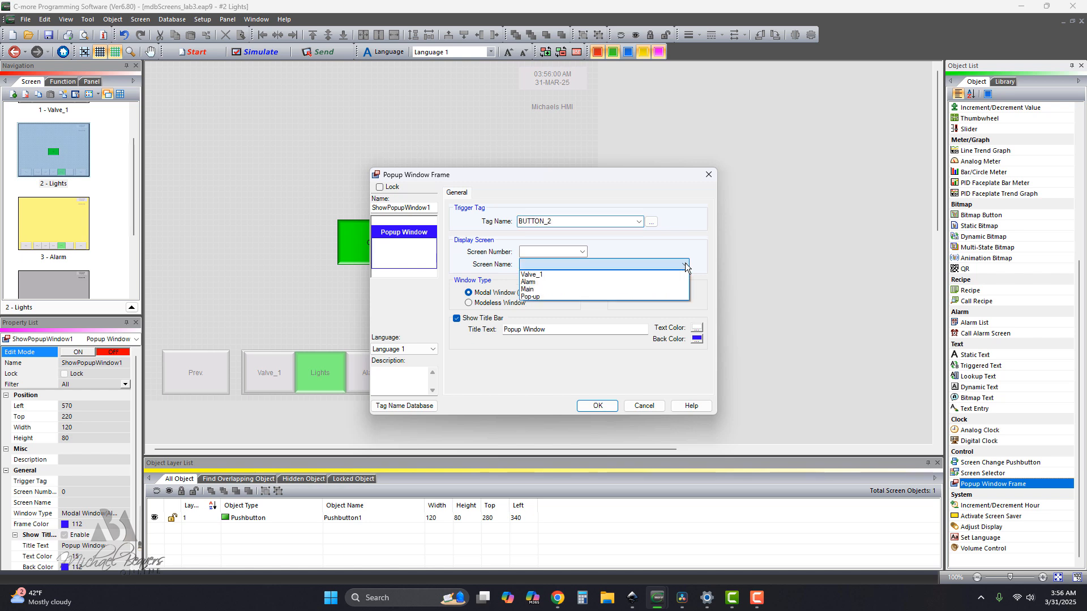
pyautogui.click(540, 298)
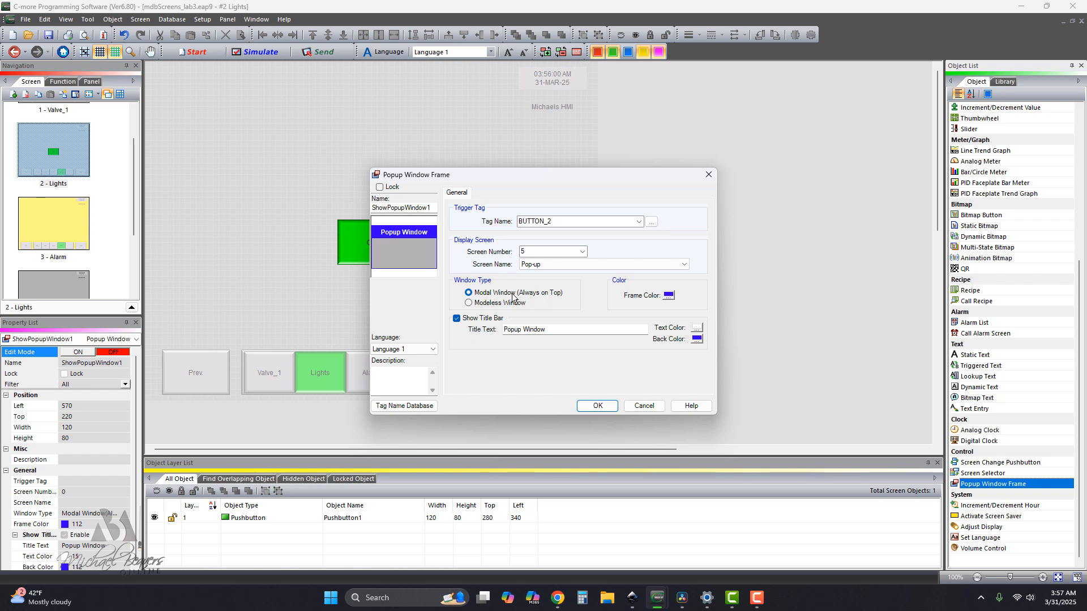
# Give the popup window's title bar the black-on-yellow color template and accept the frame settings.
pyautogui.click(696, 339)
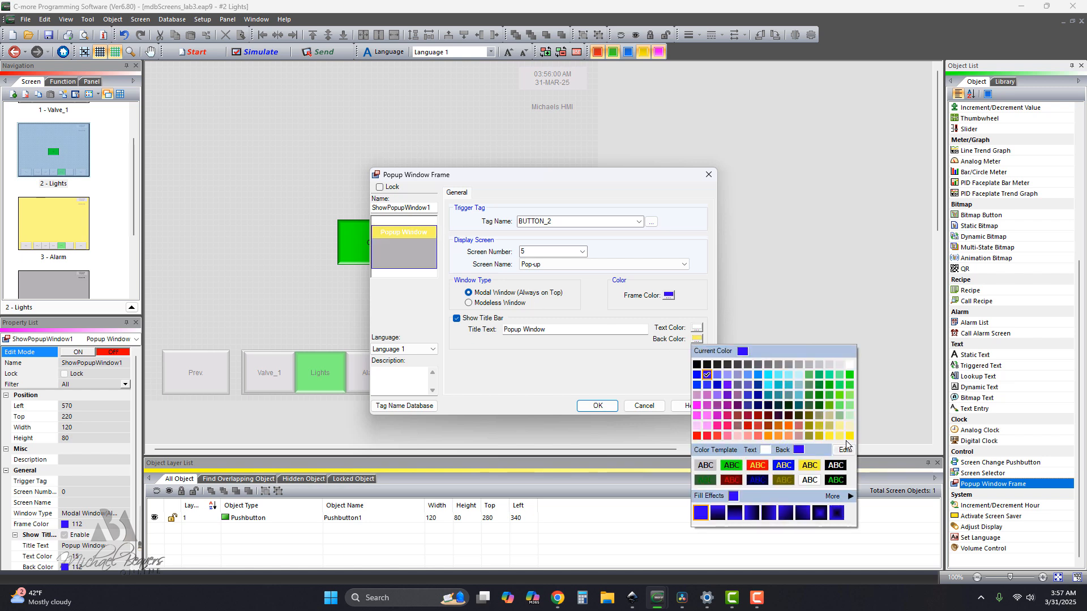
pyautogui.click(810, 468)
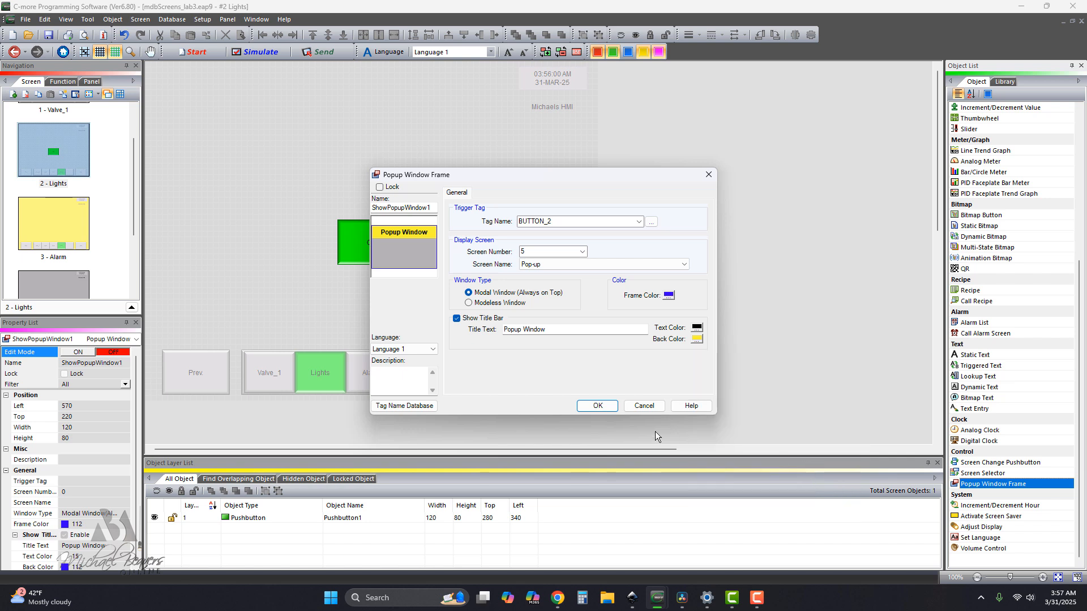
pyautogui.click(598, 406)
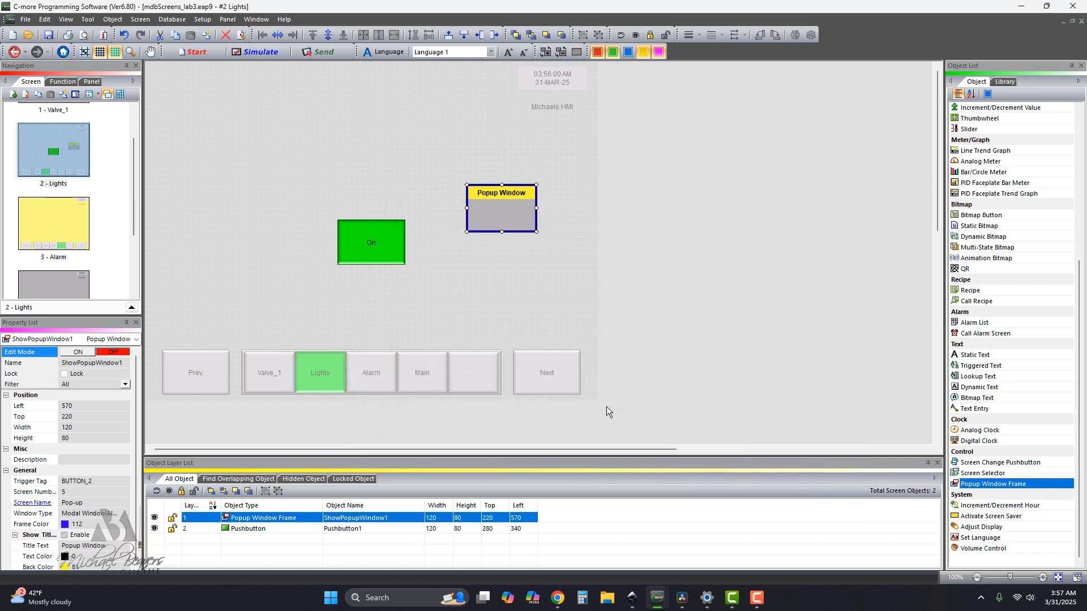
# Enlarge the popup window frame on the Lights screen to 170 wide and 150 high.
pyautogui.click(503, 234)
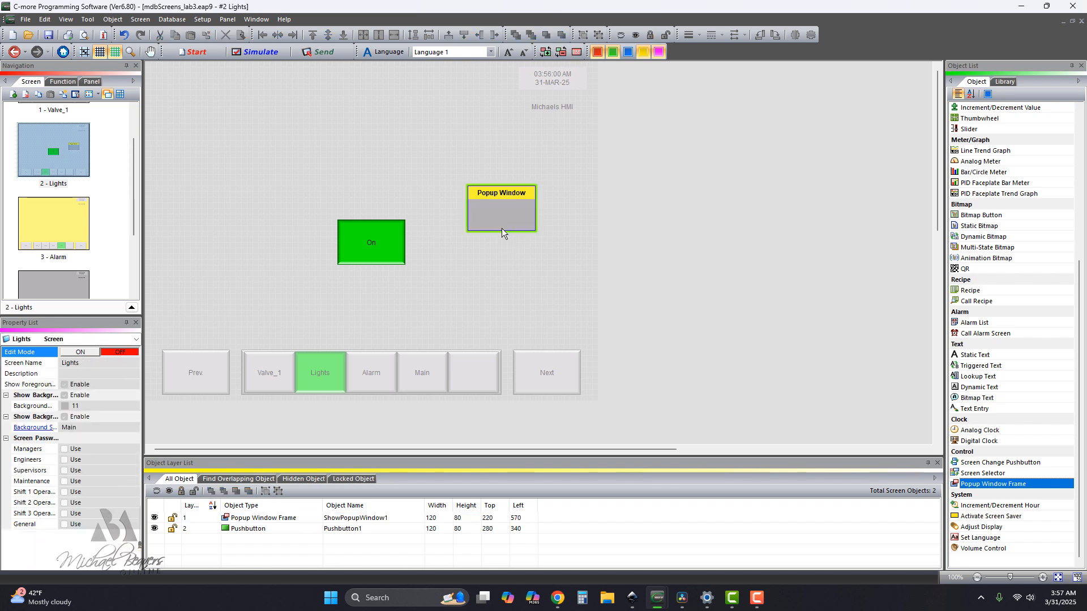
pyautogui.click(501, 229)
pyautogui.moveTo(502, 231); pyautogui.dragTo(502, 272)
pyautogui.moveTo(536, 229); pyautogui.dragTo(565, 229)
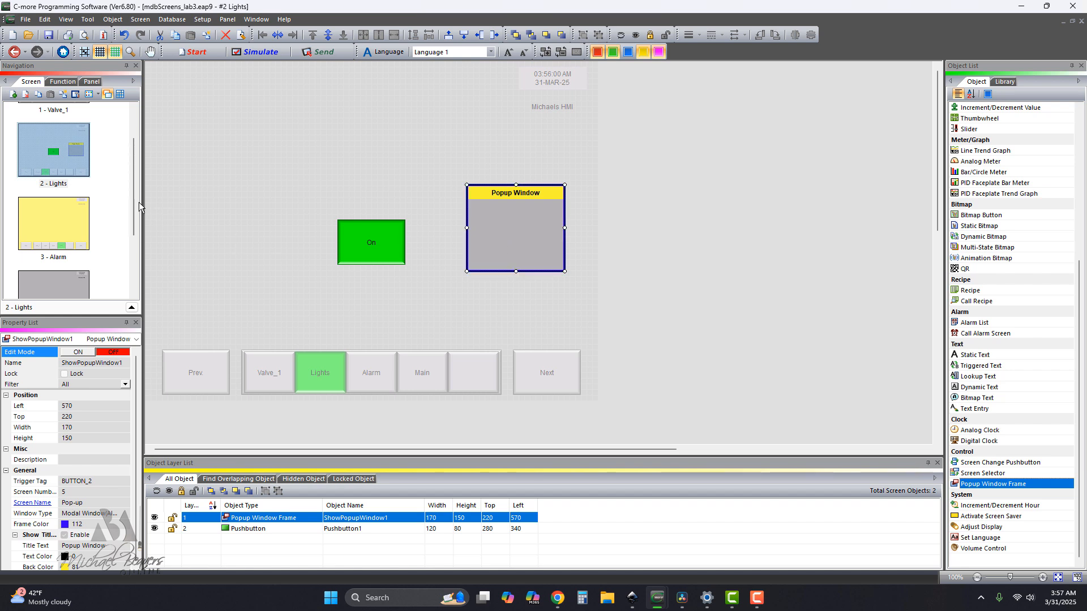
# Add a Switch with tag BUTTON_2 to the Pop-up screen and move it to left 20, top 20.
pyautogui.moveTo(133, 198); pyautogui.dragTo(134, 260)
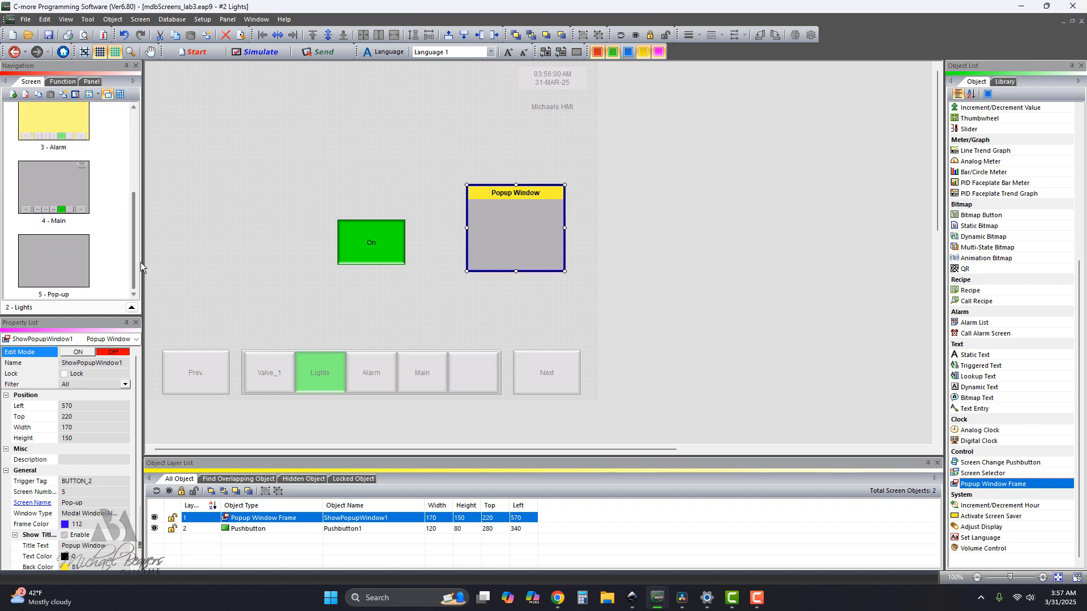
pyautogui.click(49, 264)
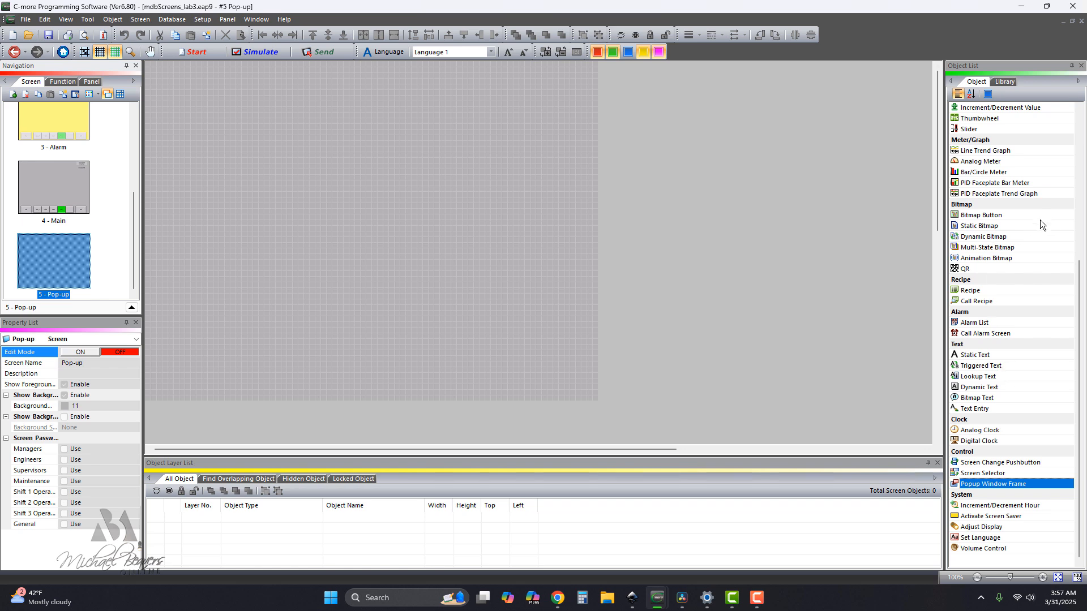
pyautogui.scroll(6, 1045, 216)
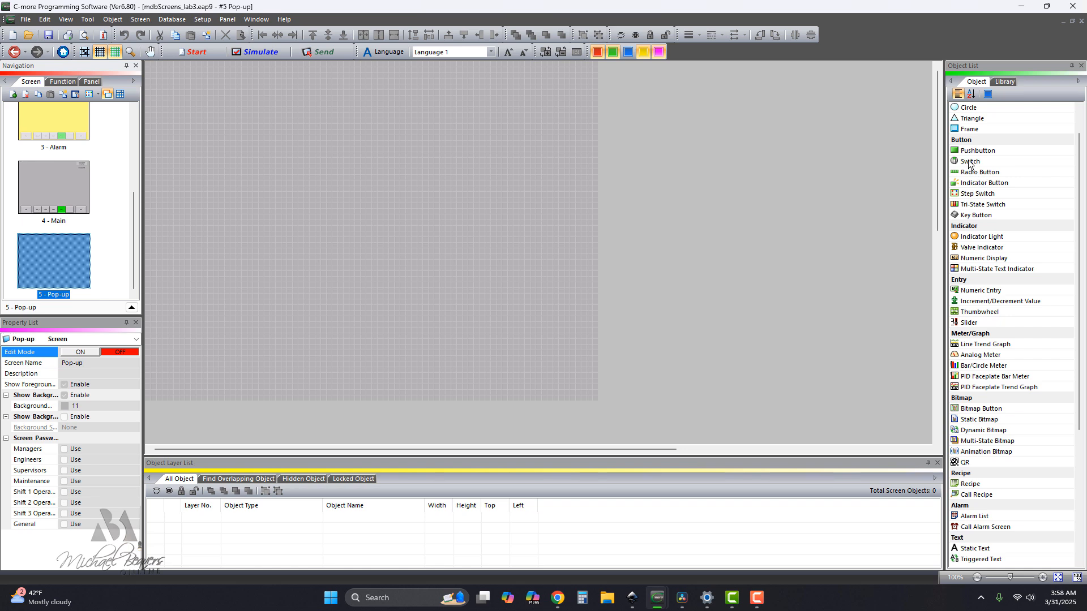
pyautogui.moveTo(970, 163); pyautogui.dragTo(219, 113)
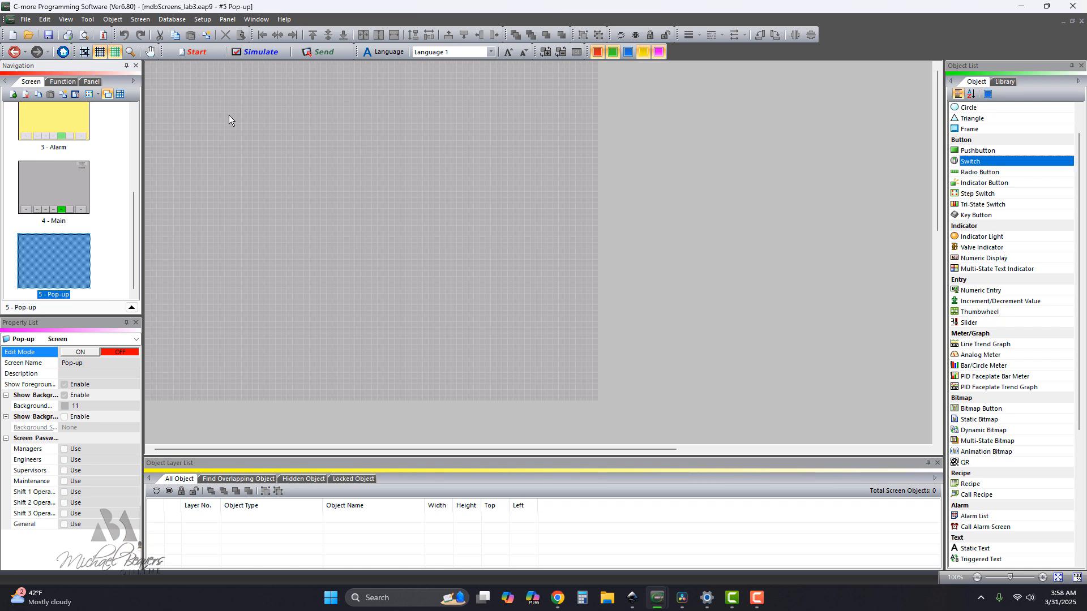
pyautogui.doubleClick(251, 124)
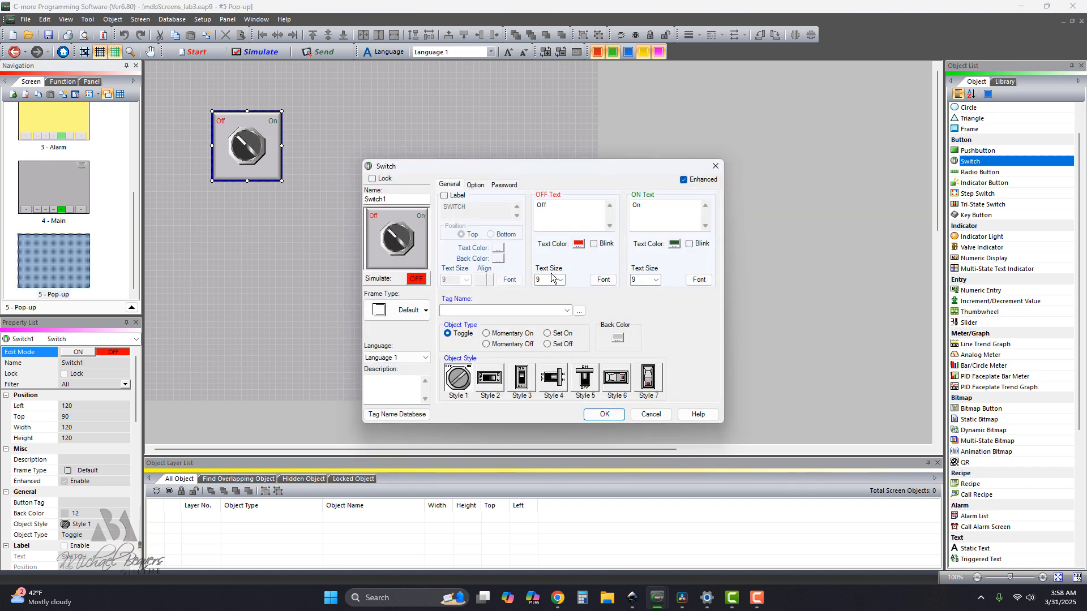
pyautogui.click(566, 311)
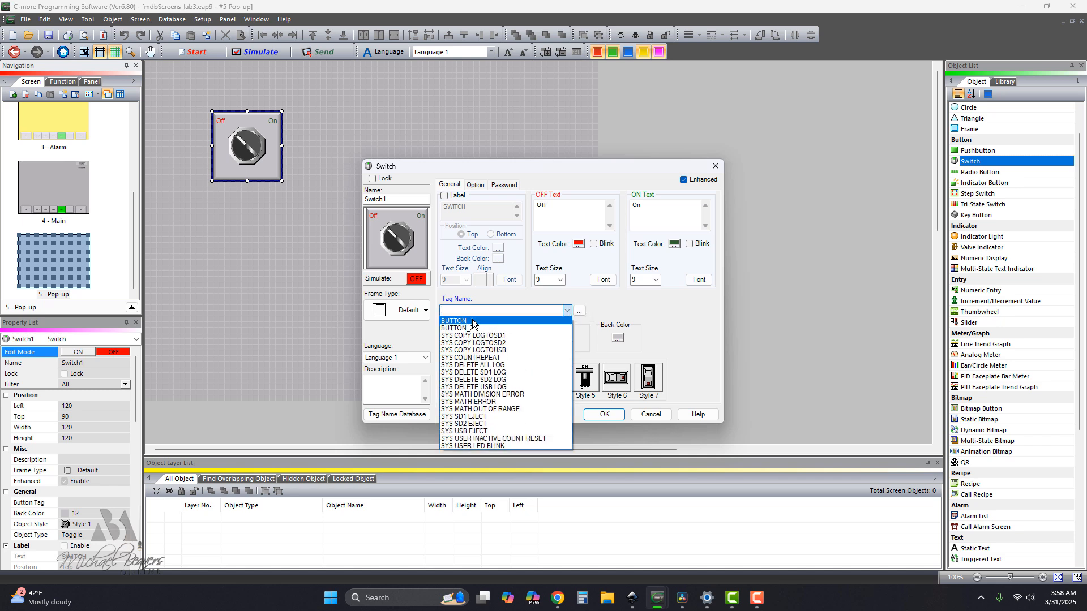
pyautogui.click(469, 327)
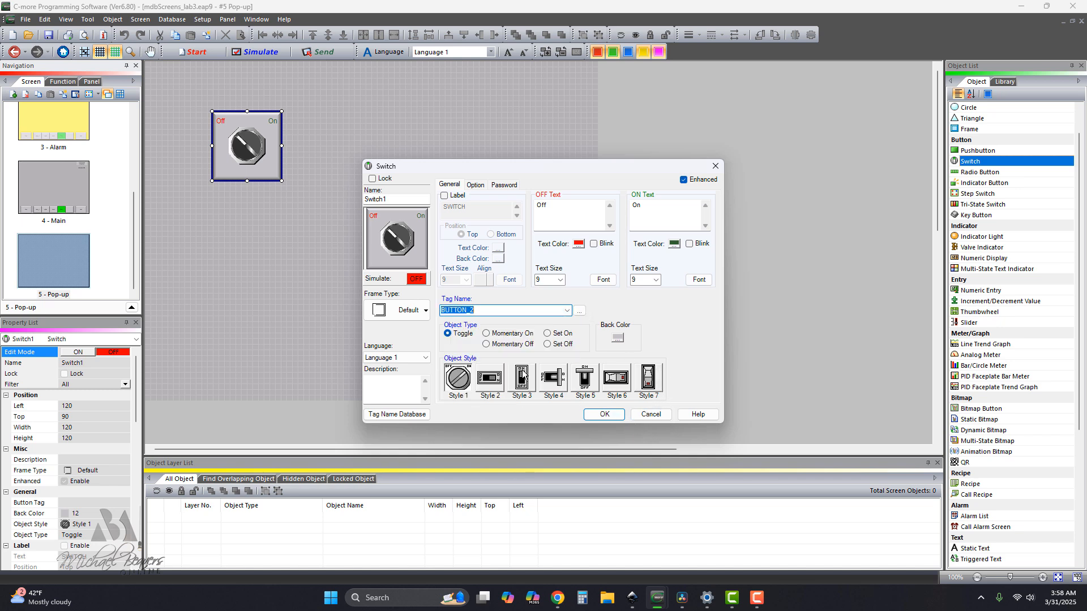
pyautogui.click(605, 415)
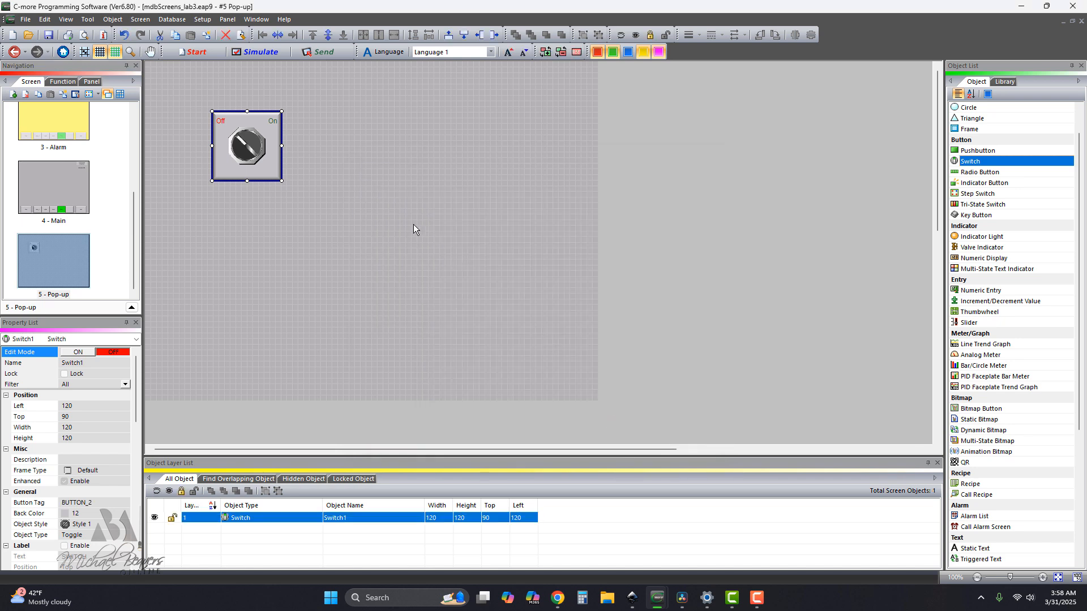
pyautogui.moveTo(275, 163); pyautogui.dragTo(221, 122)
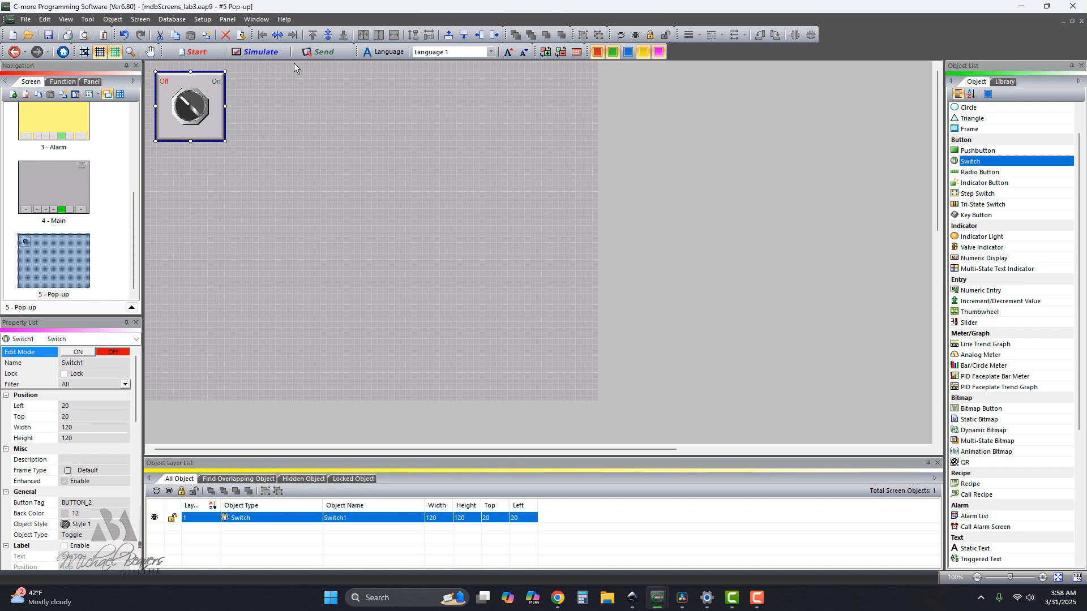
# Simulate the project, switch on the Lights screen's pushbutton to test the popup window, and close the simulation.
pyautogui.click(256, 52)
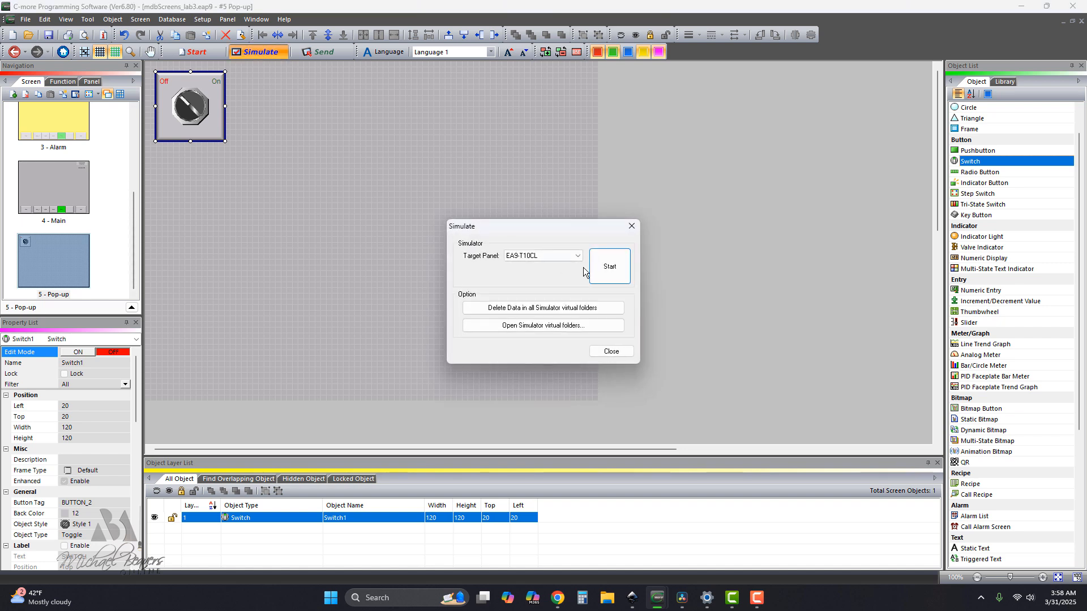
pyautogui.click(608, 273)
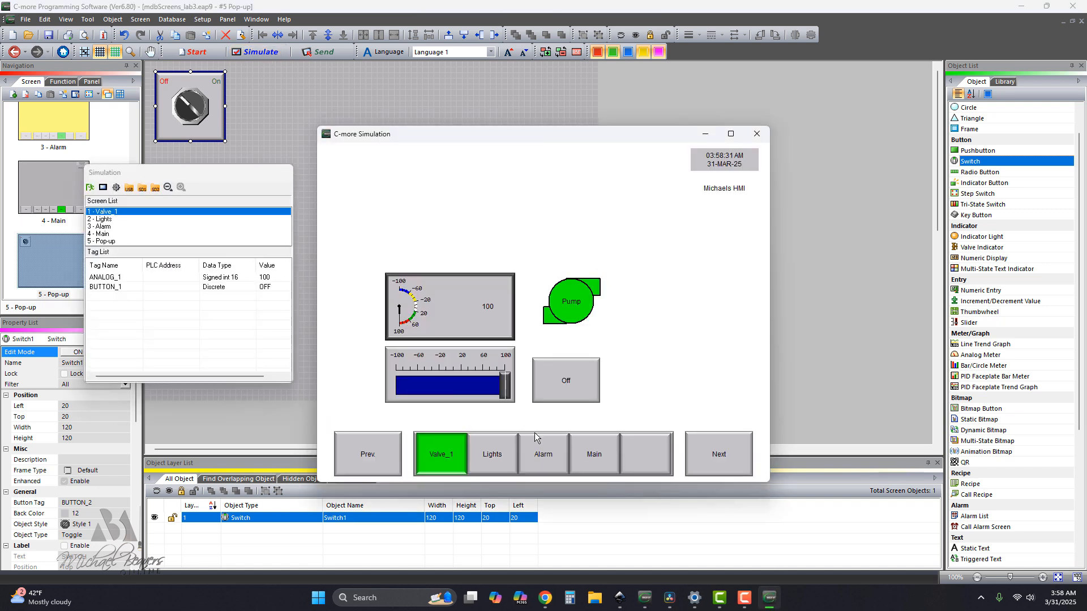
pyautogui.click(492, 454)
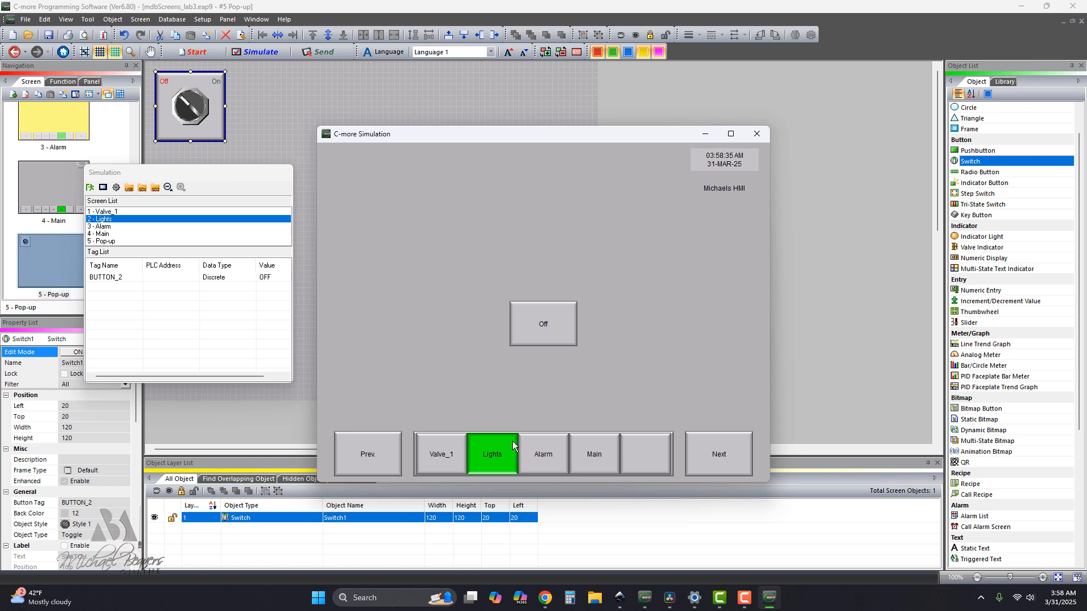
pyautogui.click(541, 325)
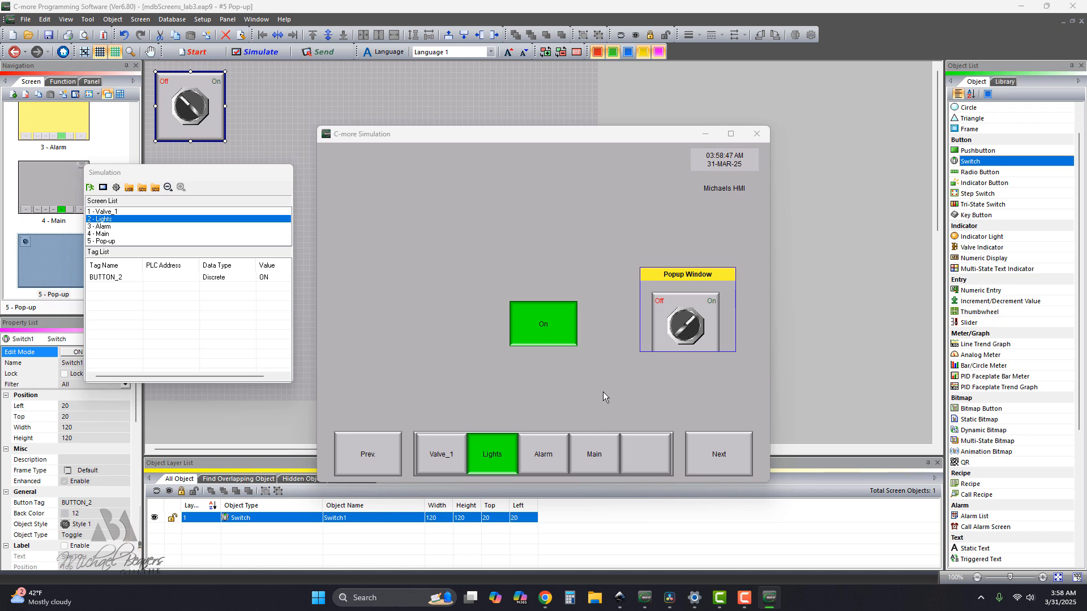
pyautogui.click(757, 133)
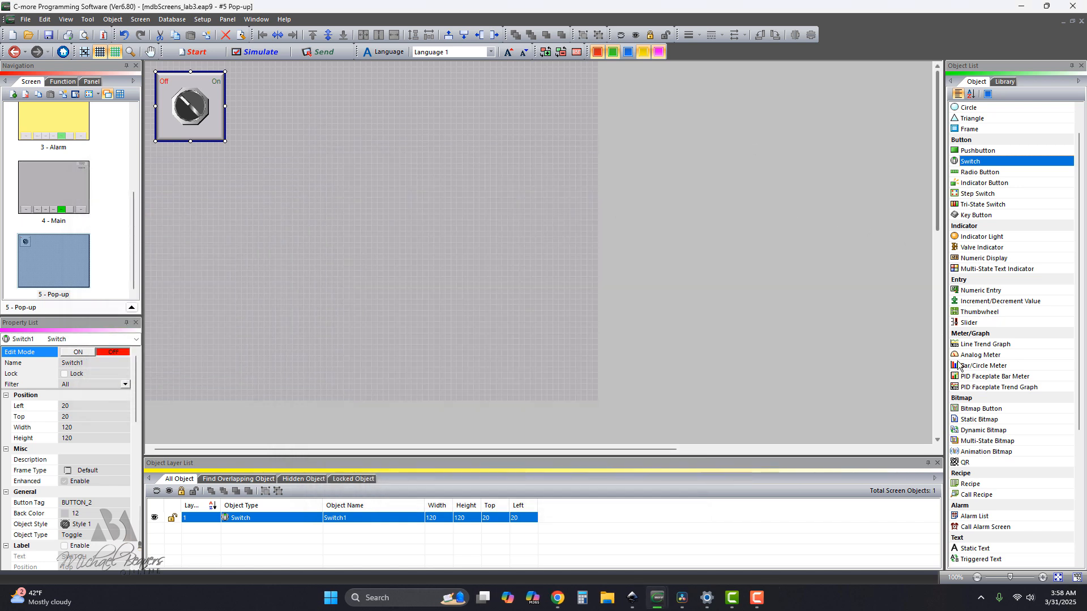
# Add a Static Text object reading "Turn the switch" to the Pop-up screen and place it at left 20, top 160.
pyautogui.scroll(-3, 1002, 451)
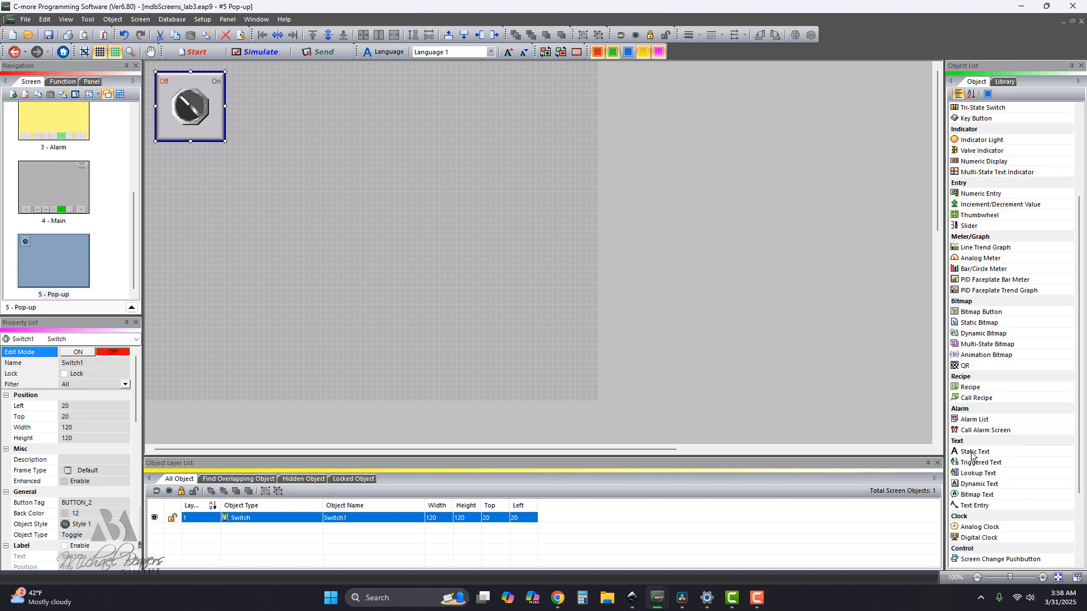
pyautogui.click(972, 452)
pyautogui.click(159, 170)
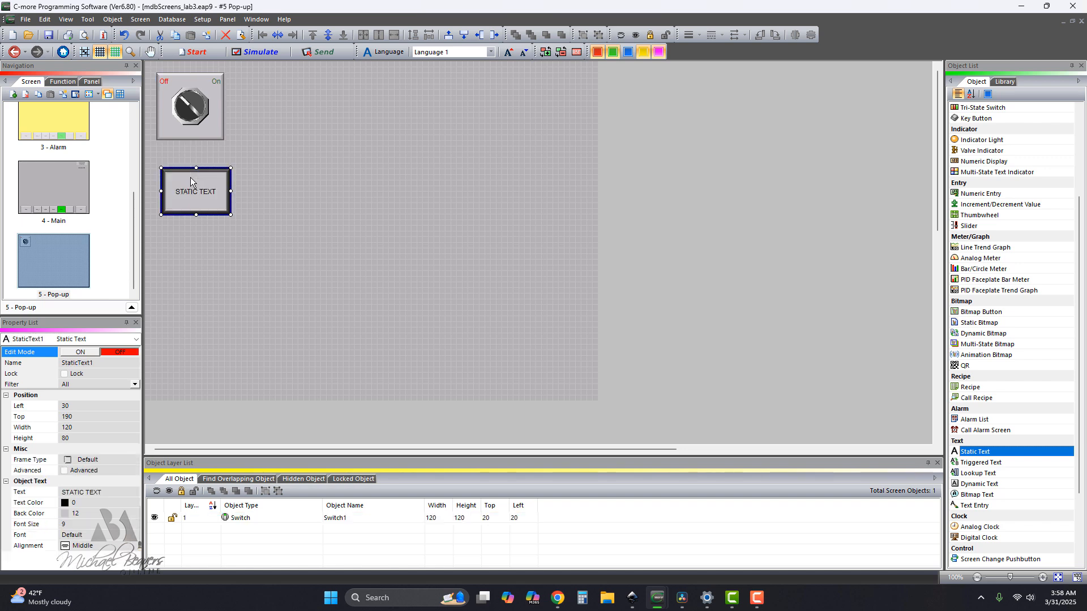
pyautogui.moveTo(495, 223); pyautogui.dragTo(450, 218)
pyautogui.write('Tu')
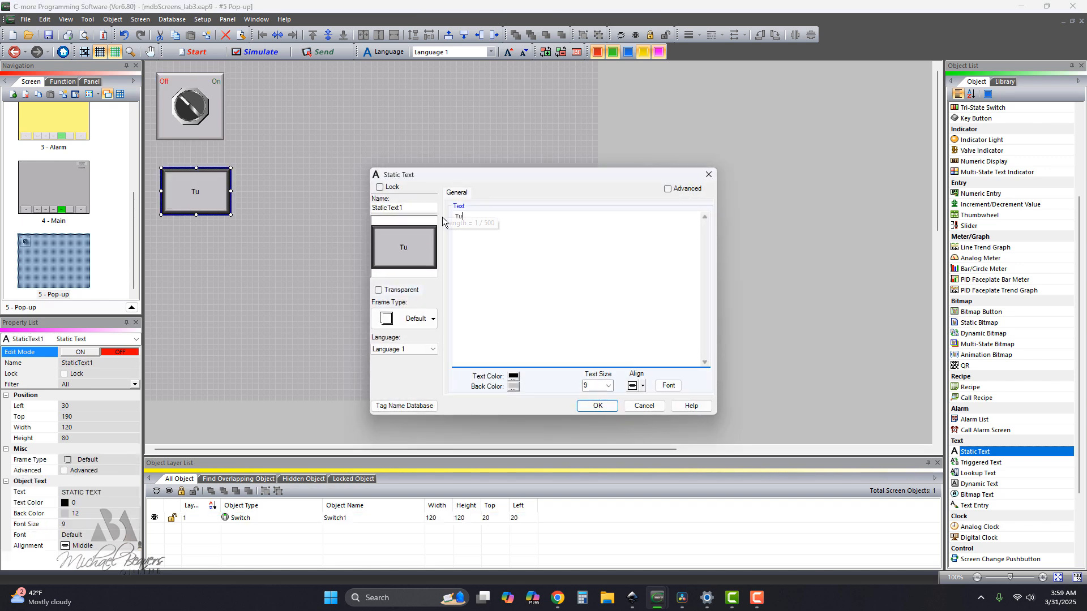
pyautogui.write('rn the switch')
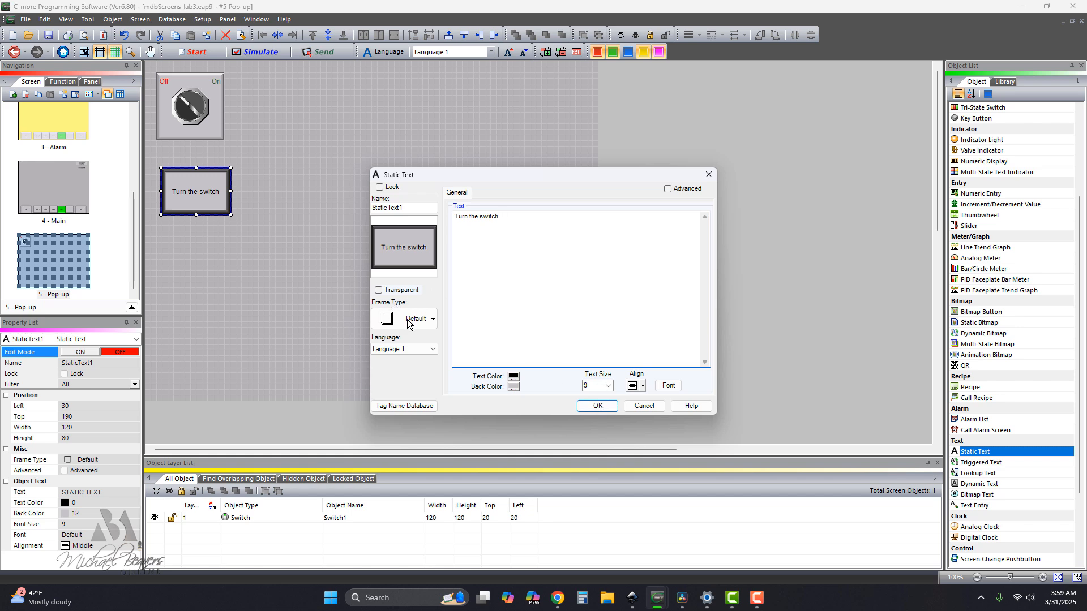
pyautogui.click(591, 403)
pyautogui.moveTo(202, 197); pyautogui.dragTo(195, 179)
pyautogui.click(437, 297)
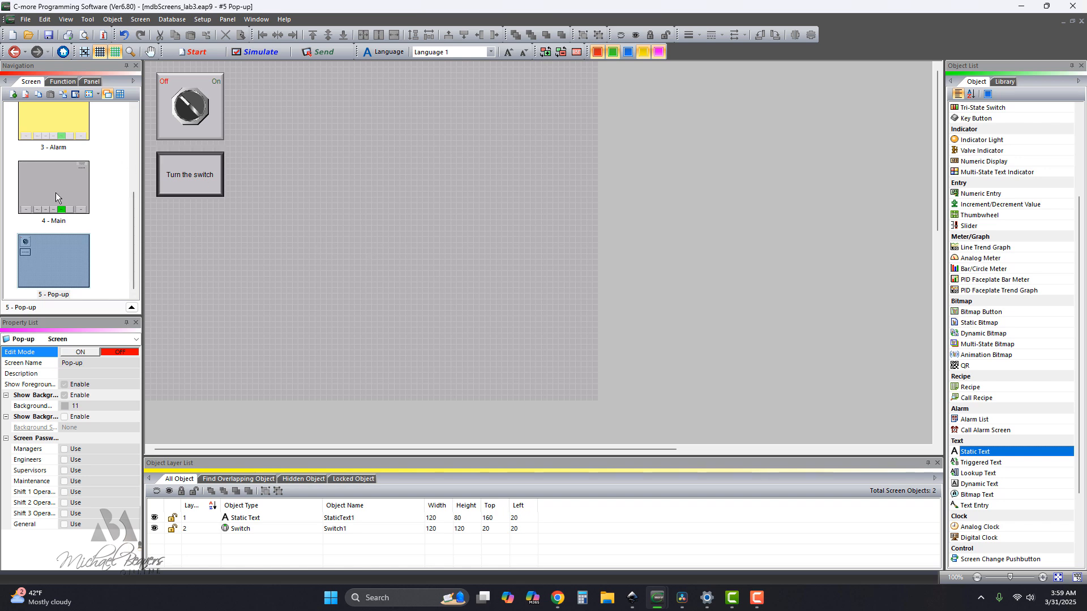
# Enlarge the popup window frame on the Lights screen to a height of 280.
pyautogui.scroll(3, 59, 193)
pyautogui.doubleClick(64, 167)
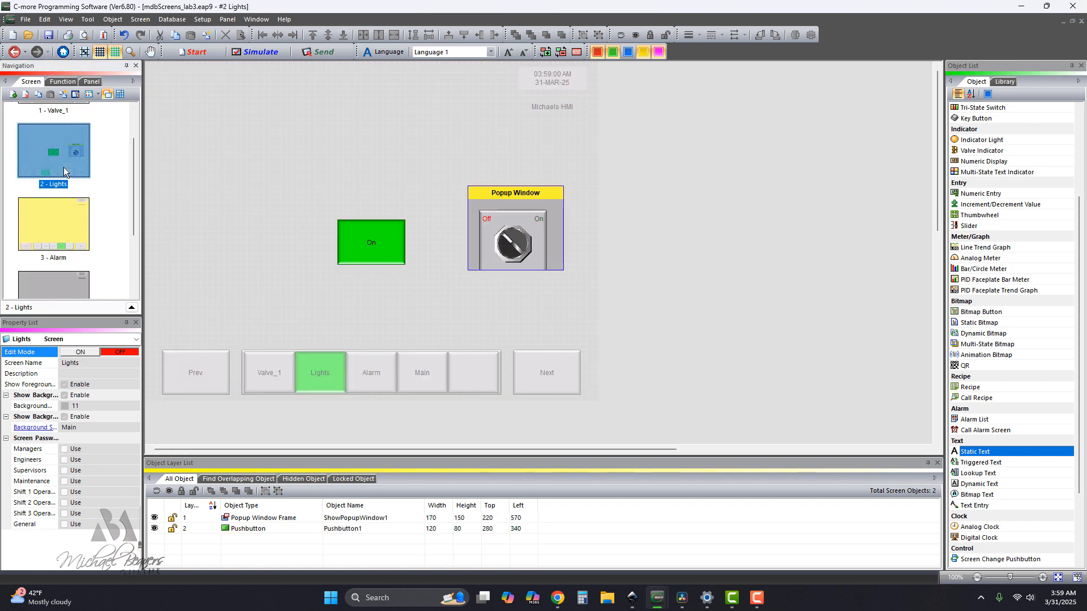
pyautogui.click(550, 261)
pyautogui.moveTo(516, 271); pyautogui.dragTo(515, 344)
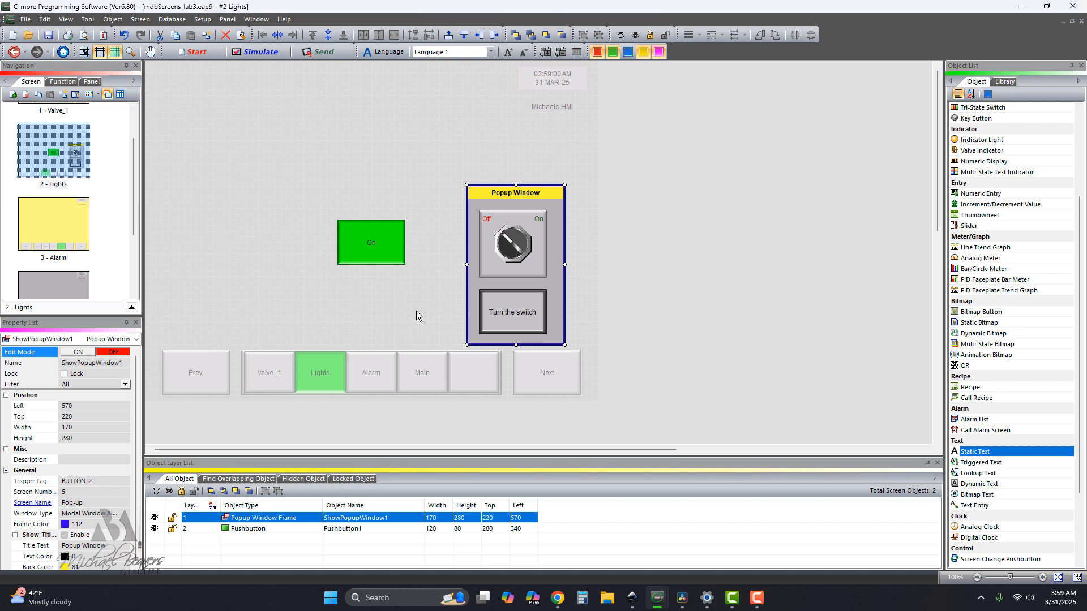
# Simulate the project on the EA9-T10CL panel and, on the Lights screen, turn off the popup window's switch.
pyautogui.click(256, 53)
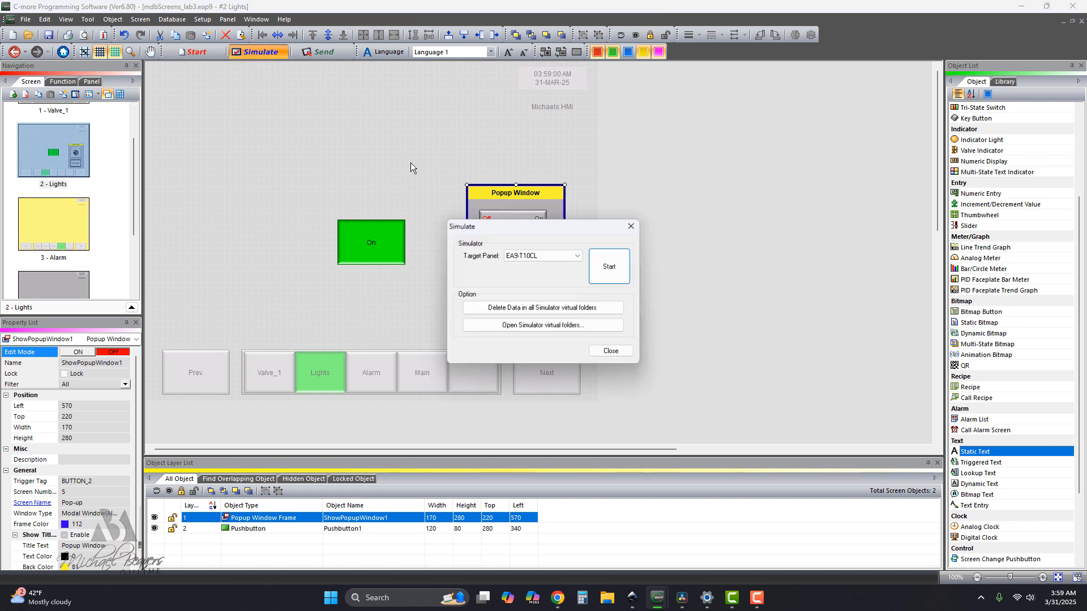
pyautogui.click(601, 275)
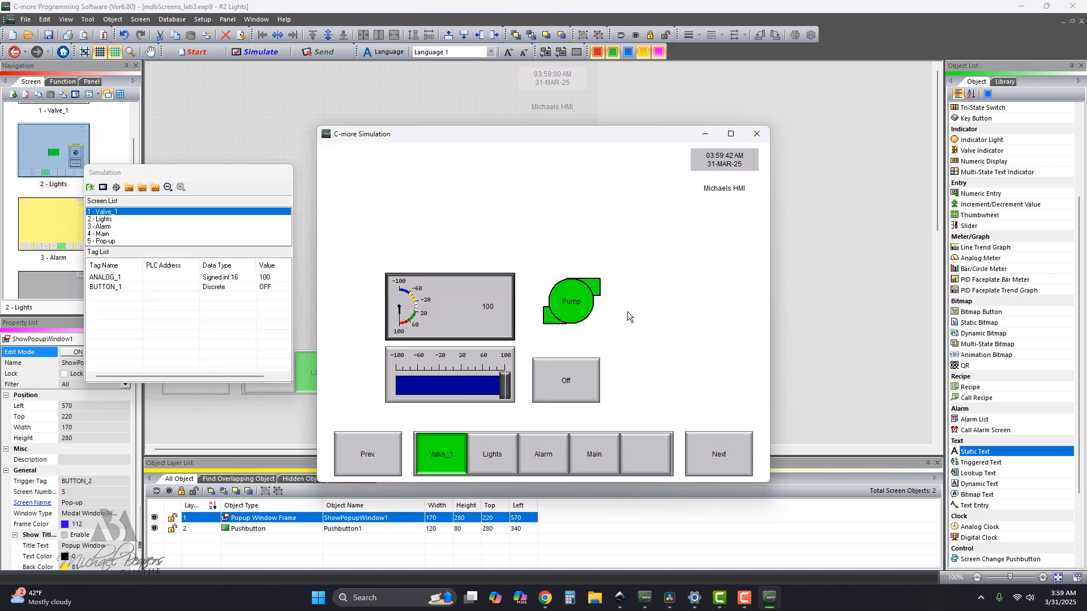
pyautogui.click(492, 455)
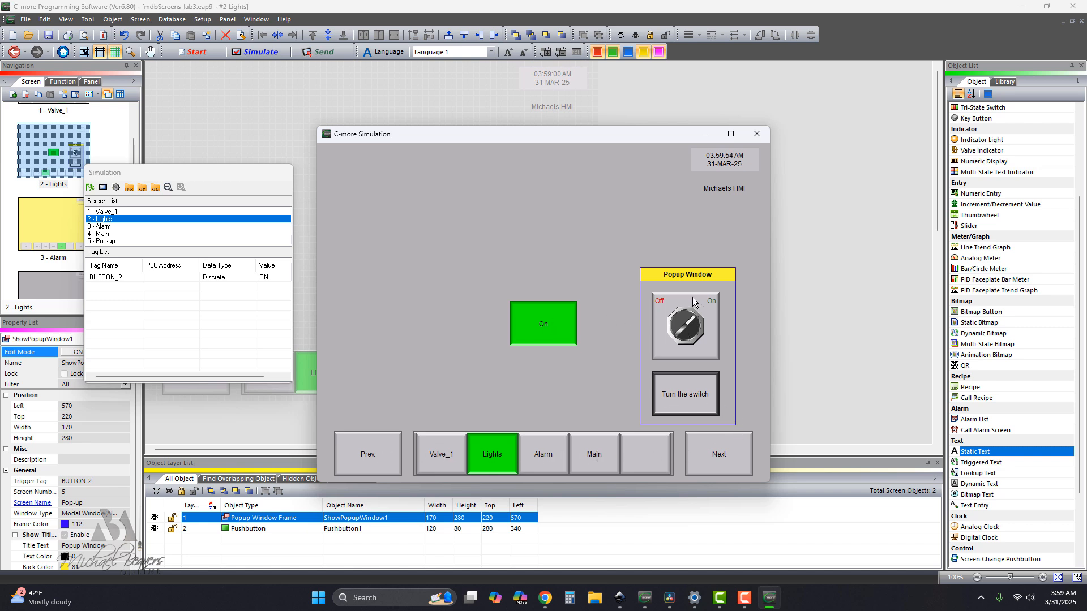
pyautogui.click(688, 327)
# Test the simulated screen selector by visiting Valve_1, Lights, Alarm and Main in turn.
pyautogui.click(443, 461)
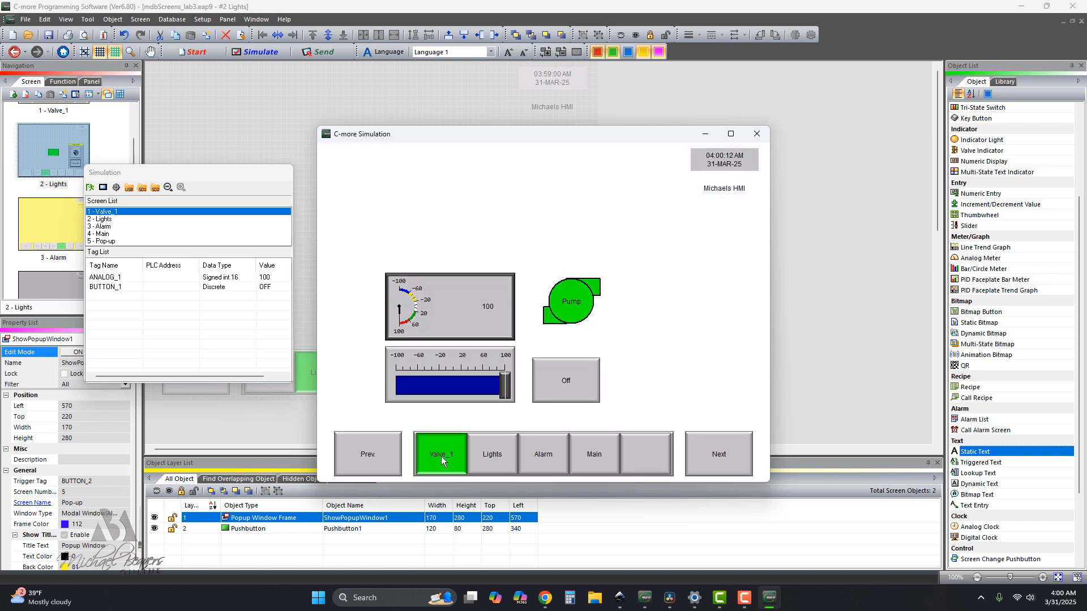
pyautogui.click(508, 459)
pyautogui.click(539, 455)
pyautogui.click(600, 455)
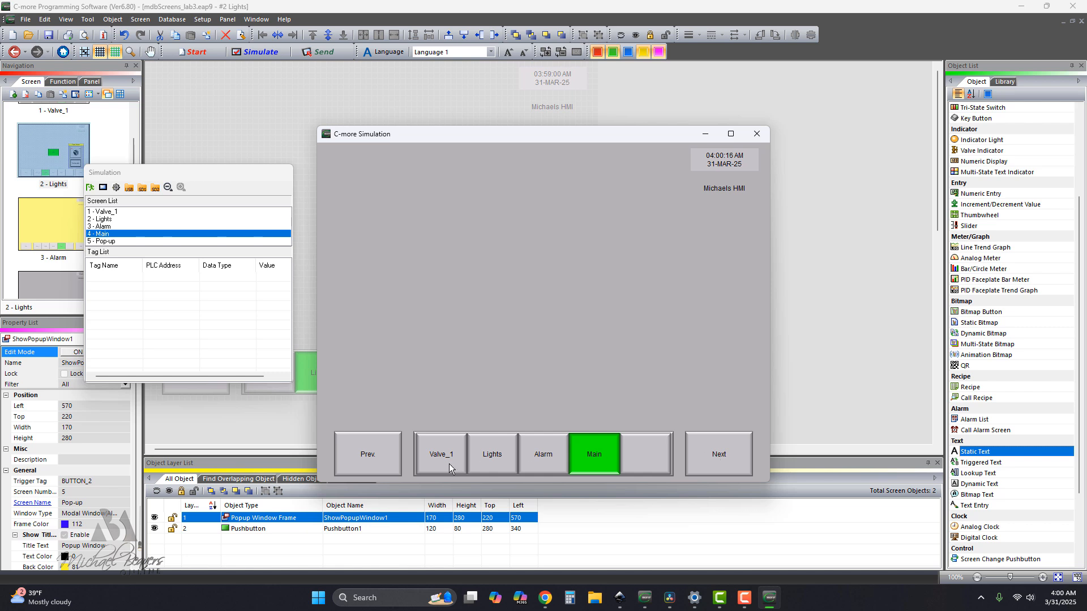
# Test the simulated Prev and Next buttons by going back from Main to Valve_1, forward to Main, and back to Valve_1.
pyautogui.click(362, 458)
pyautogui.click(362, 457)
pyautogui.click(373, 455)
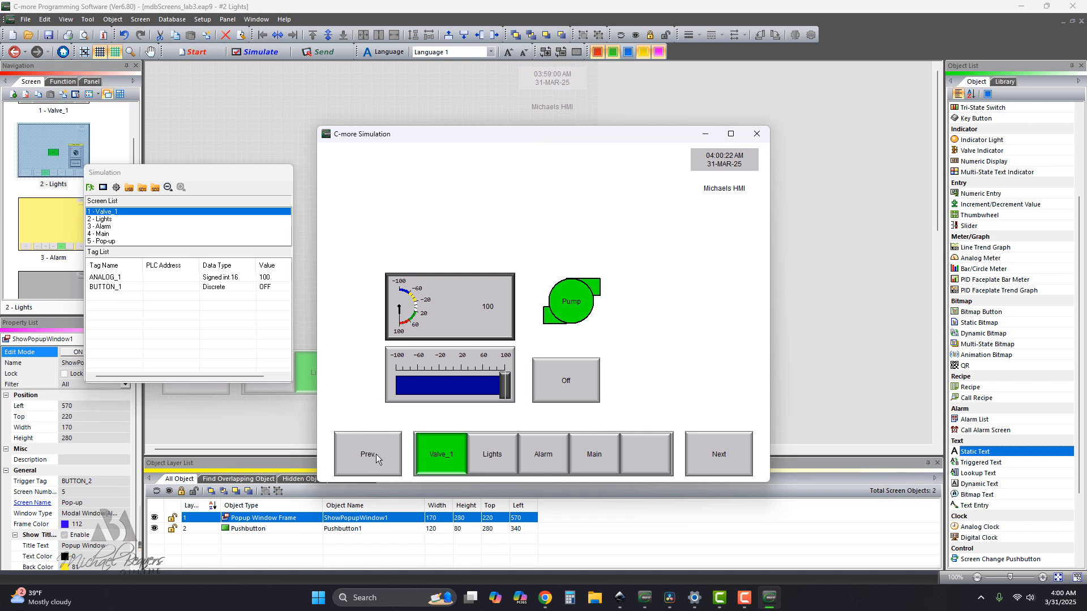
pyautogui.click(714, 461)
pyautogui.click(713, 461)
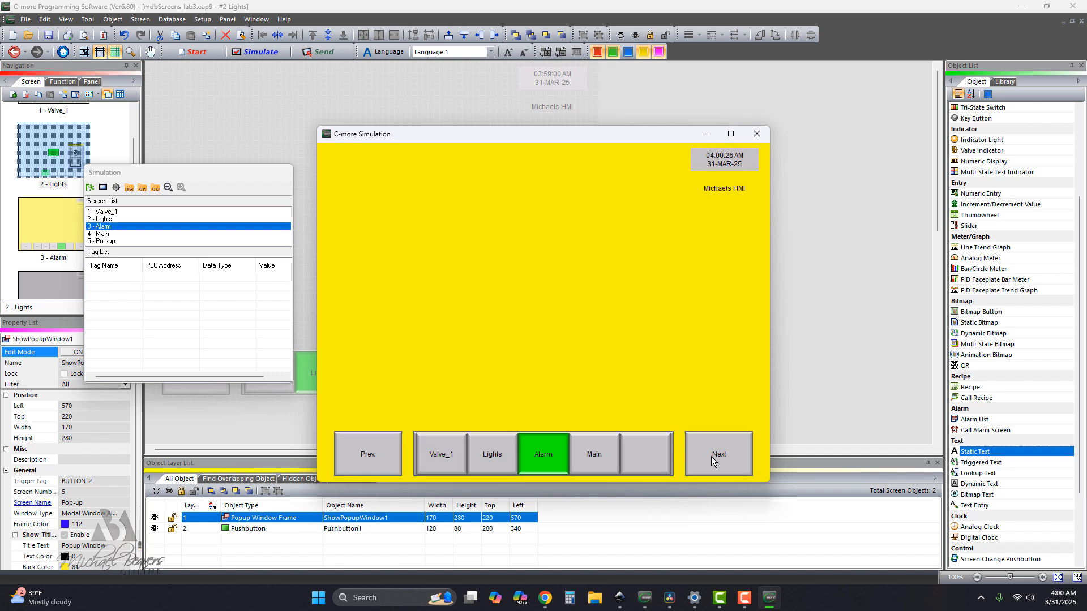
pyautogui.click(715, 461)
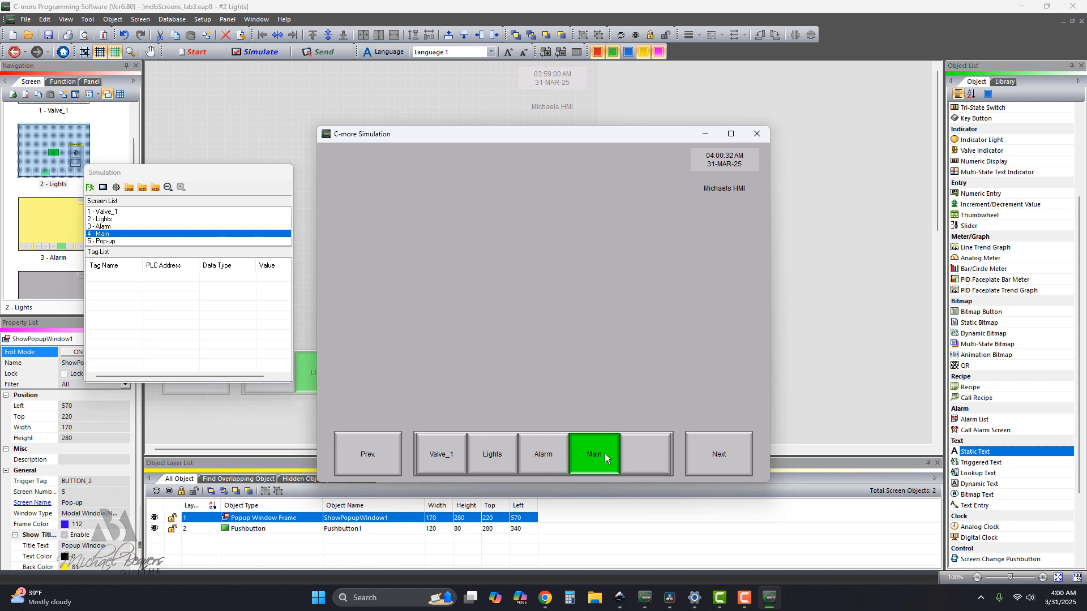
pyautogui.click(372, 455)
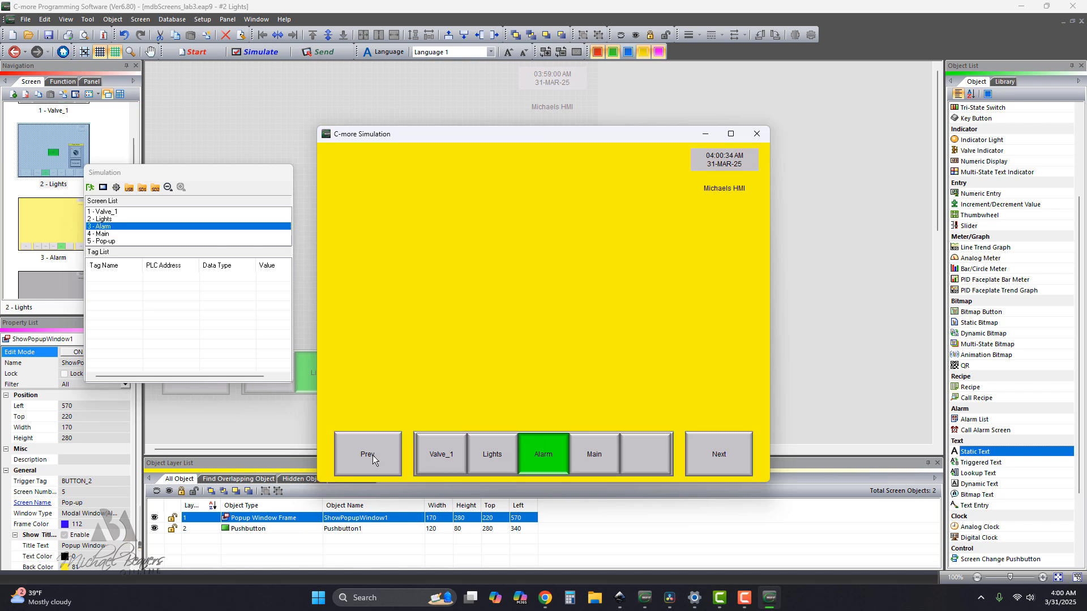
pyautogui.click(372, 454)
pyautogui.click(372, 454)
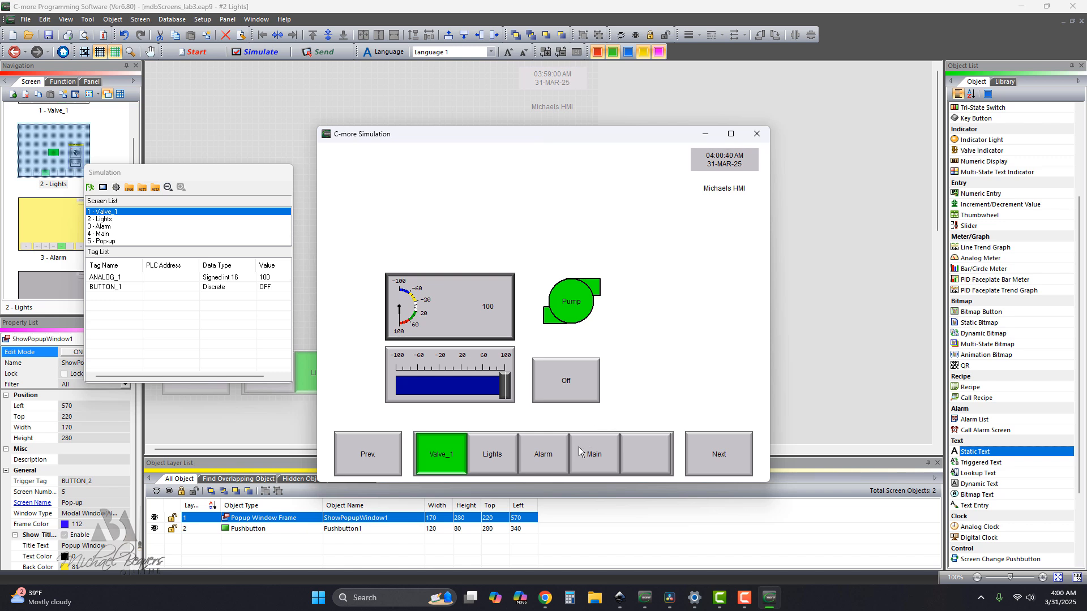
# Return to the simulated Lights screen, switch on its pushbutton, and turn off the switch in the popup window.
pyautogui.click(512, 458)
pyautogui.click(561, 340)
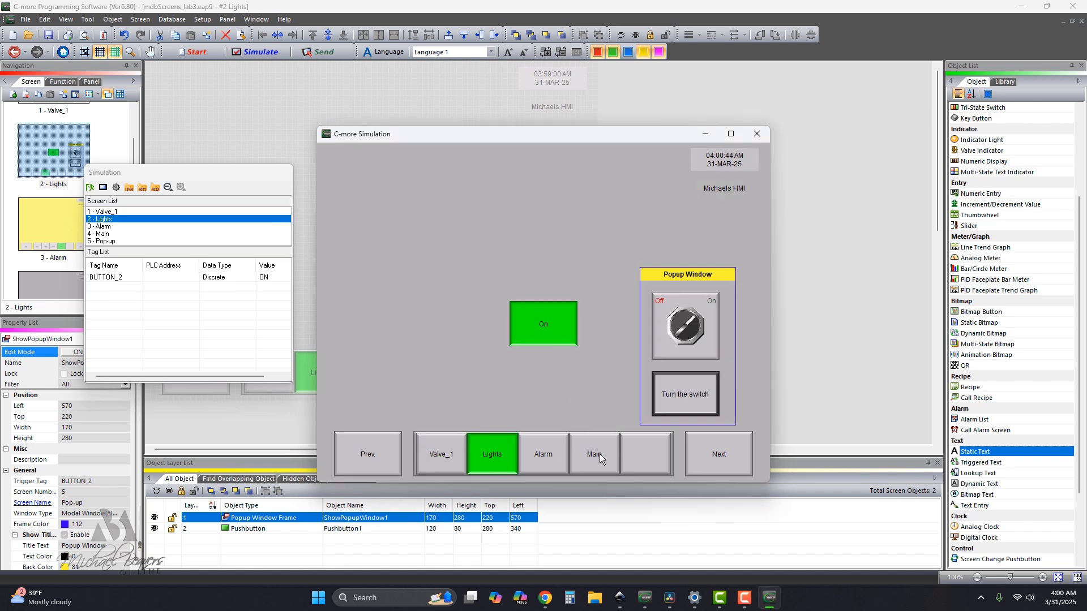
pyautogui.click(689, 327)
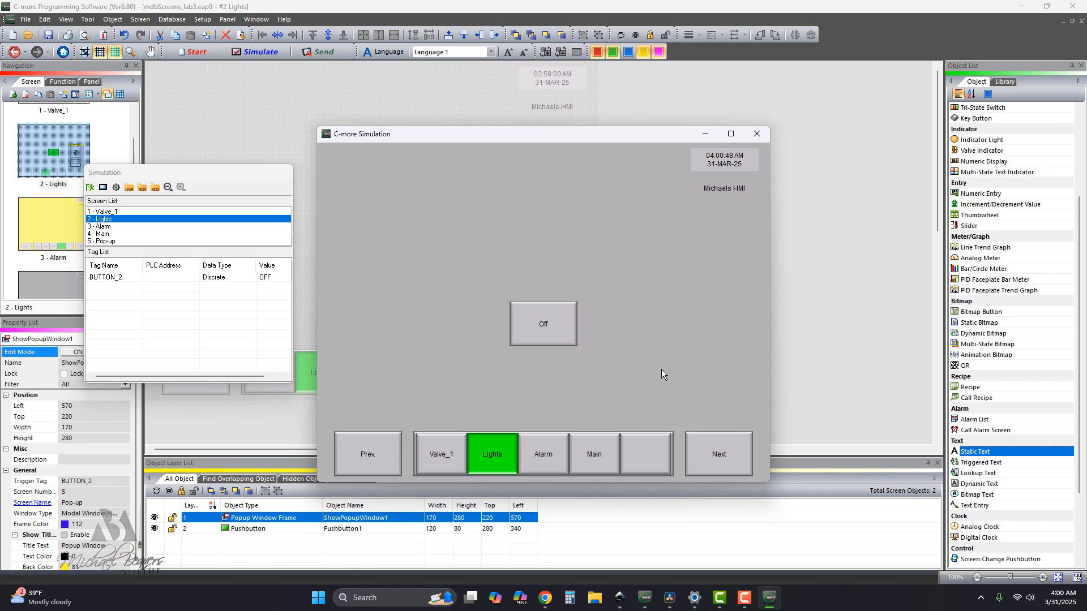